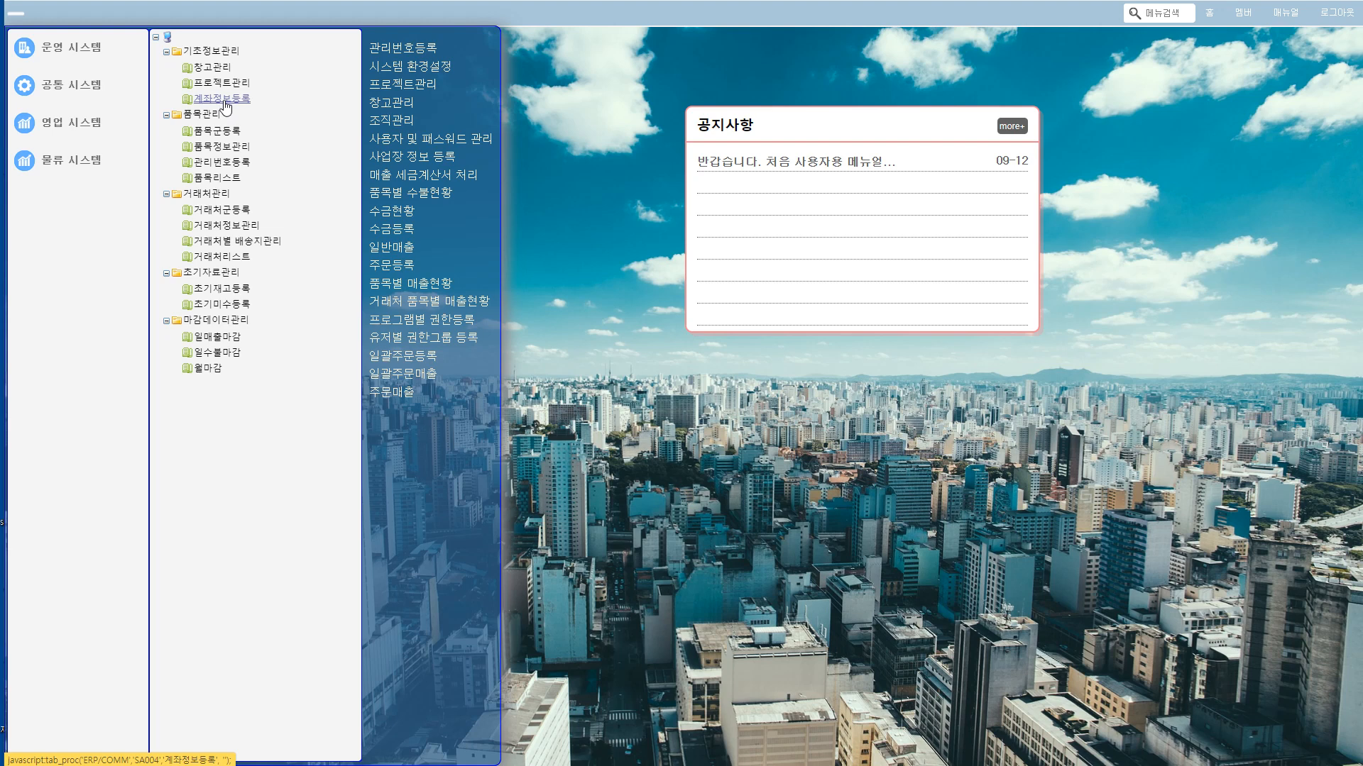
# Step: Open the 창고관리 screen and query the warehouses with 사용여부 Y
pyautogui.click(210, 69)
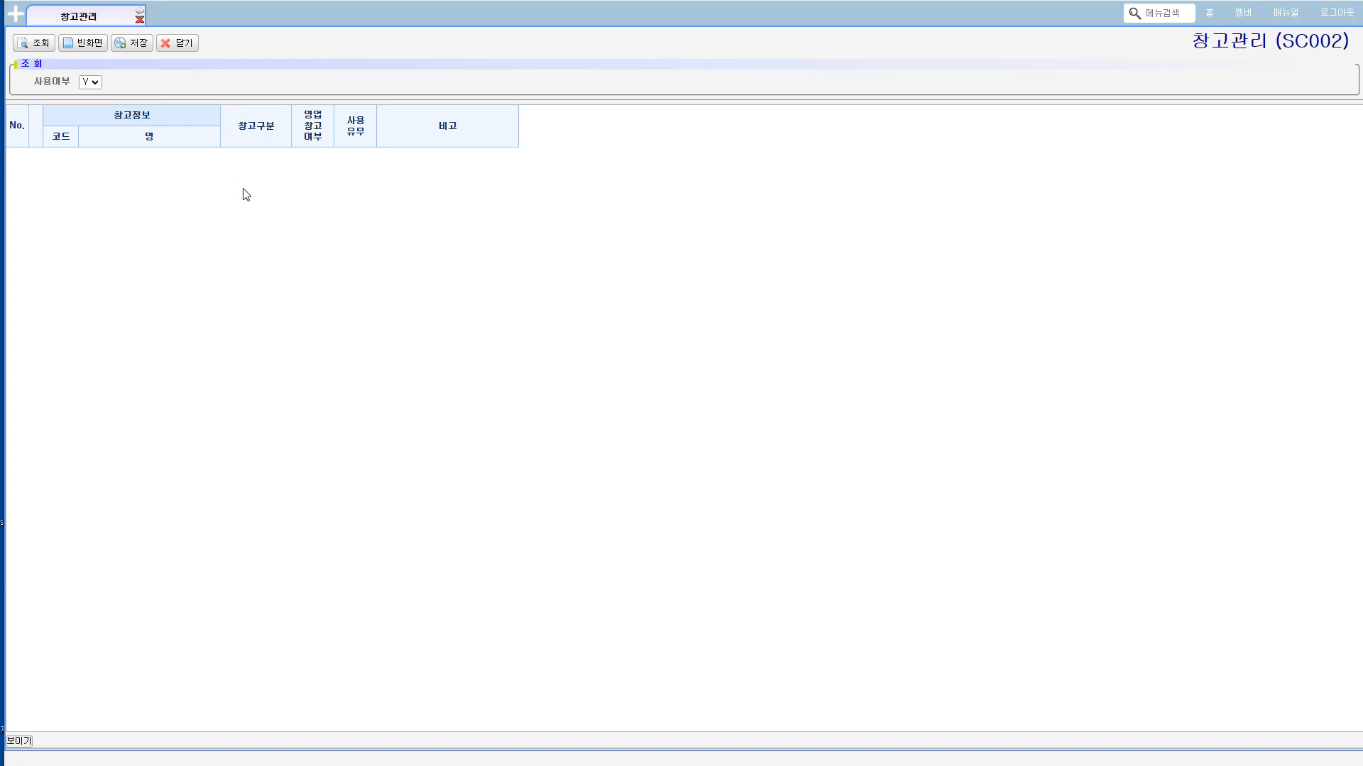
pyautogui.click(33, 47)
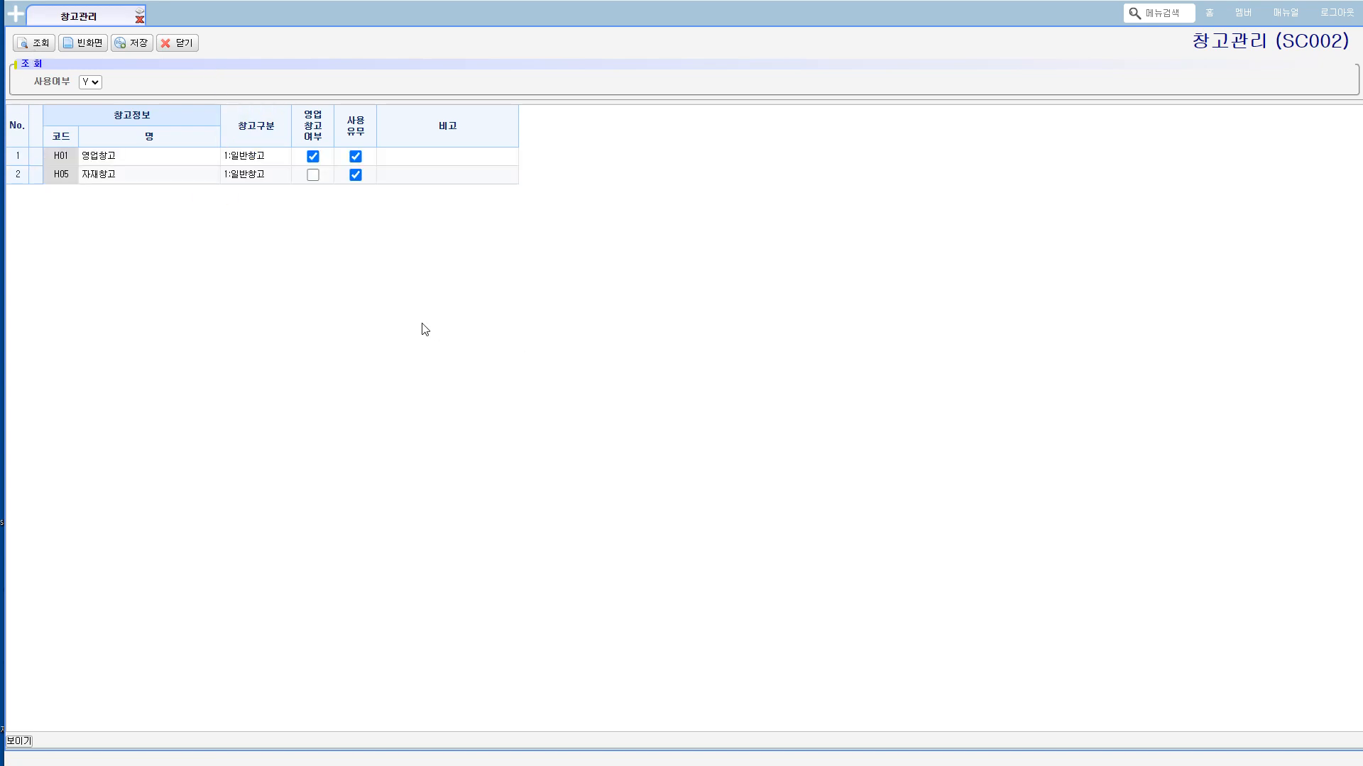
pyautogui.click(153, 177)
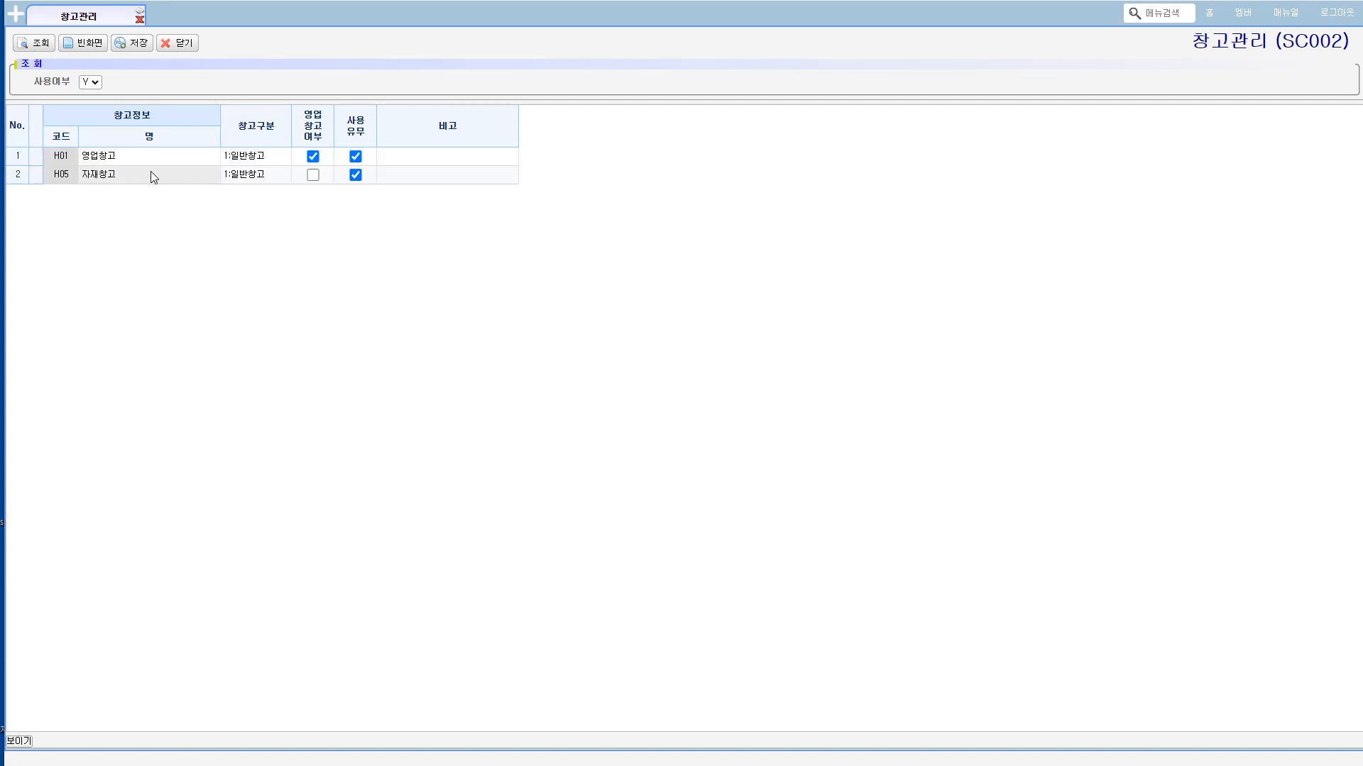
pyautogui.rightClick(153, 177)
pyautogui.moveTo(195, 186)
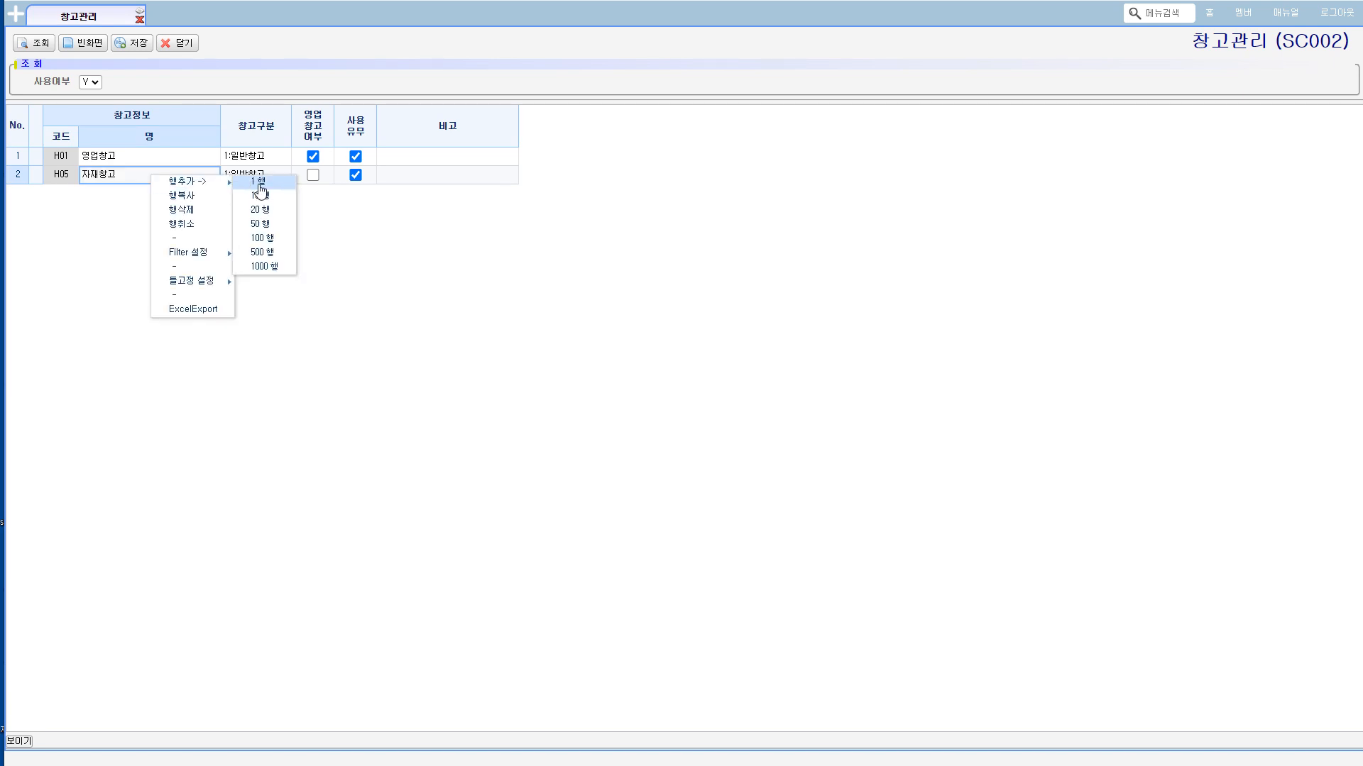
# Step: Set the 사용여부 filter to blank and query the warehouse list again
pyautogui.click(90, 82)
pyautogui.click(92, 86)
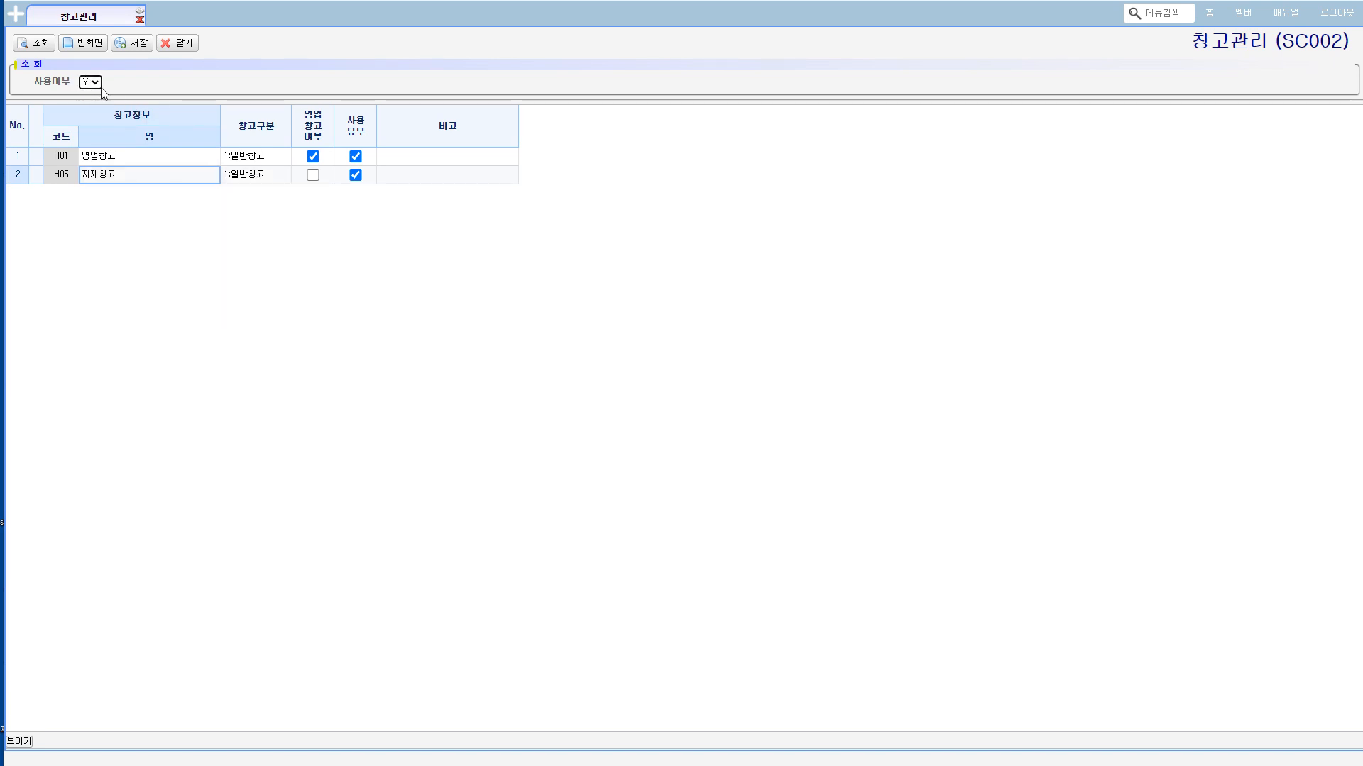
pyautogui.click(91, 82)
pyautogui.click(91, 93)
pyautogui.click(35, 43)
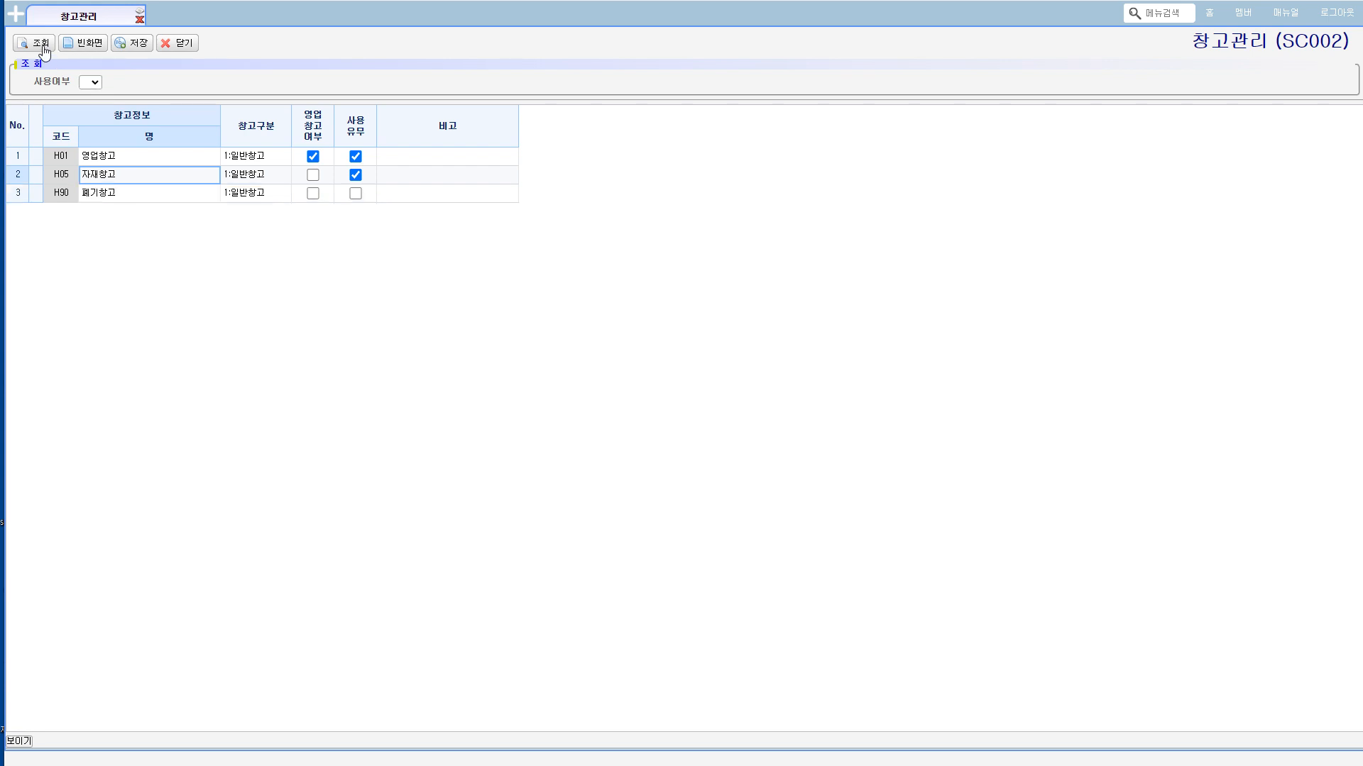
# Step: Add one new row at the end of the warehouse list
pyautogui.rightClick(263, 203)
pyautogui.moveTo(284, 201)
pyautogui.click(359, 203)
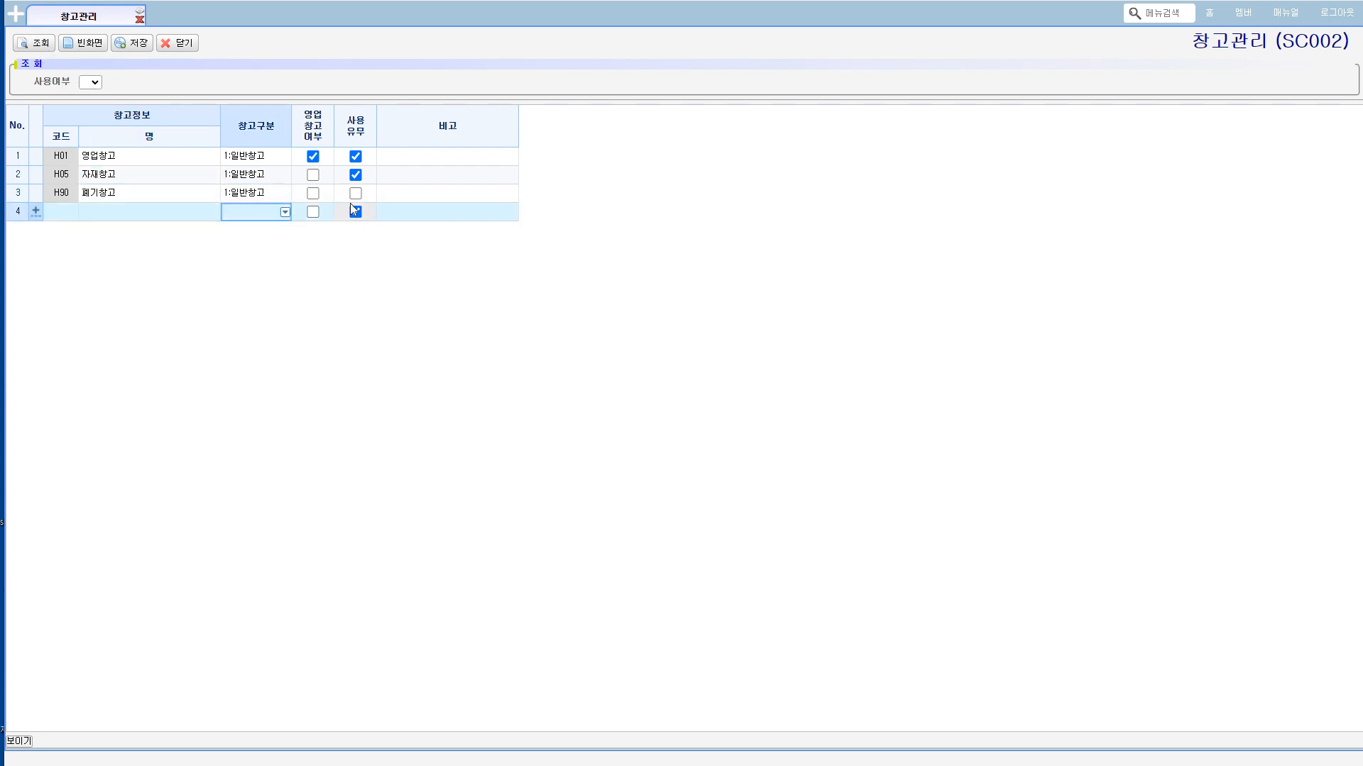
# Step: Enter code A01 and name 물류창고 in the new warehouse row
pyautogui.click(59, 213)
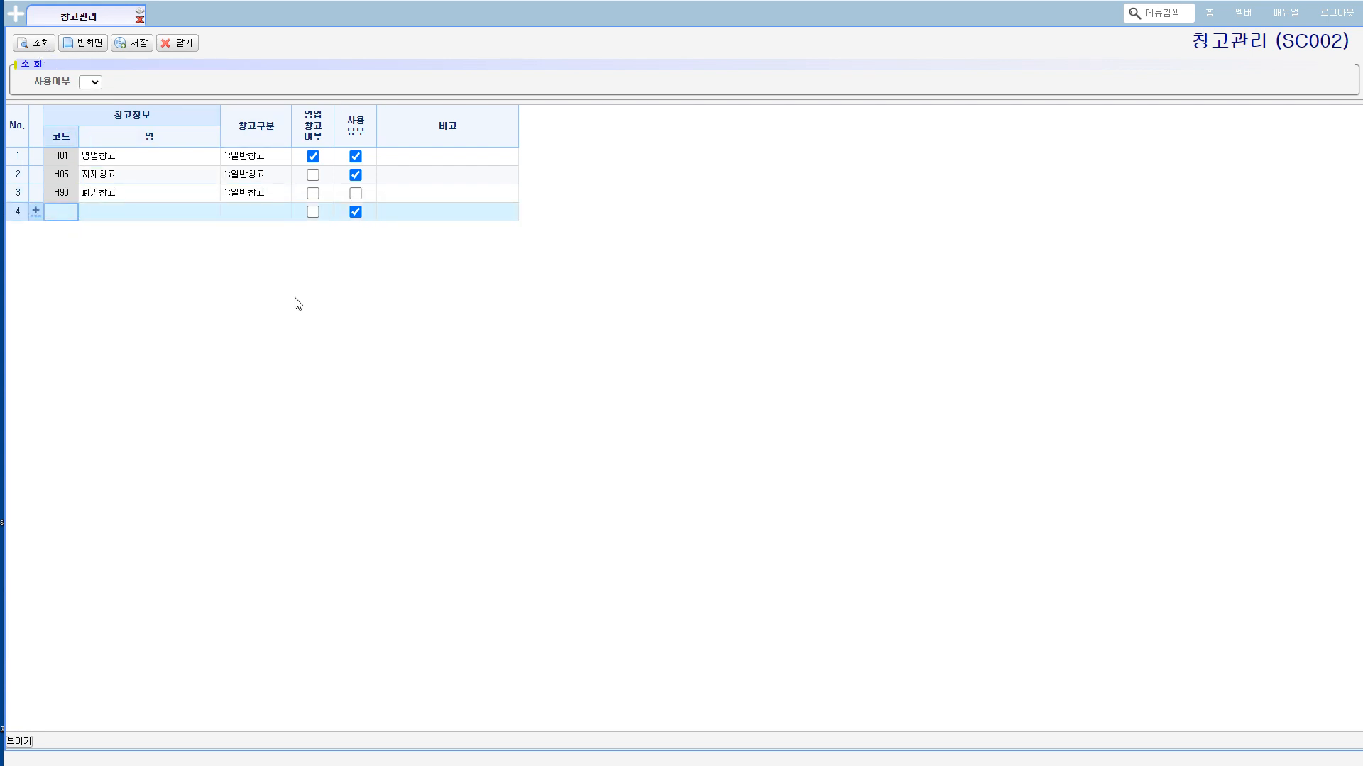
pyautogui.write('ㅗ')
pyautogui.press('BackSpace')
pyautogui.write('A01')
pyautogui.press('Tab')
pyautogui.write('ANF')
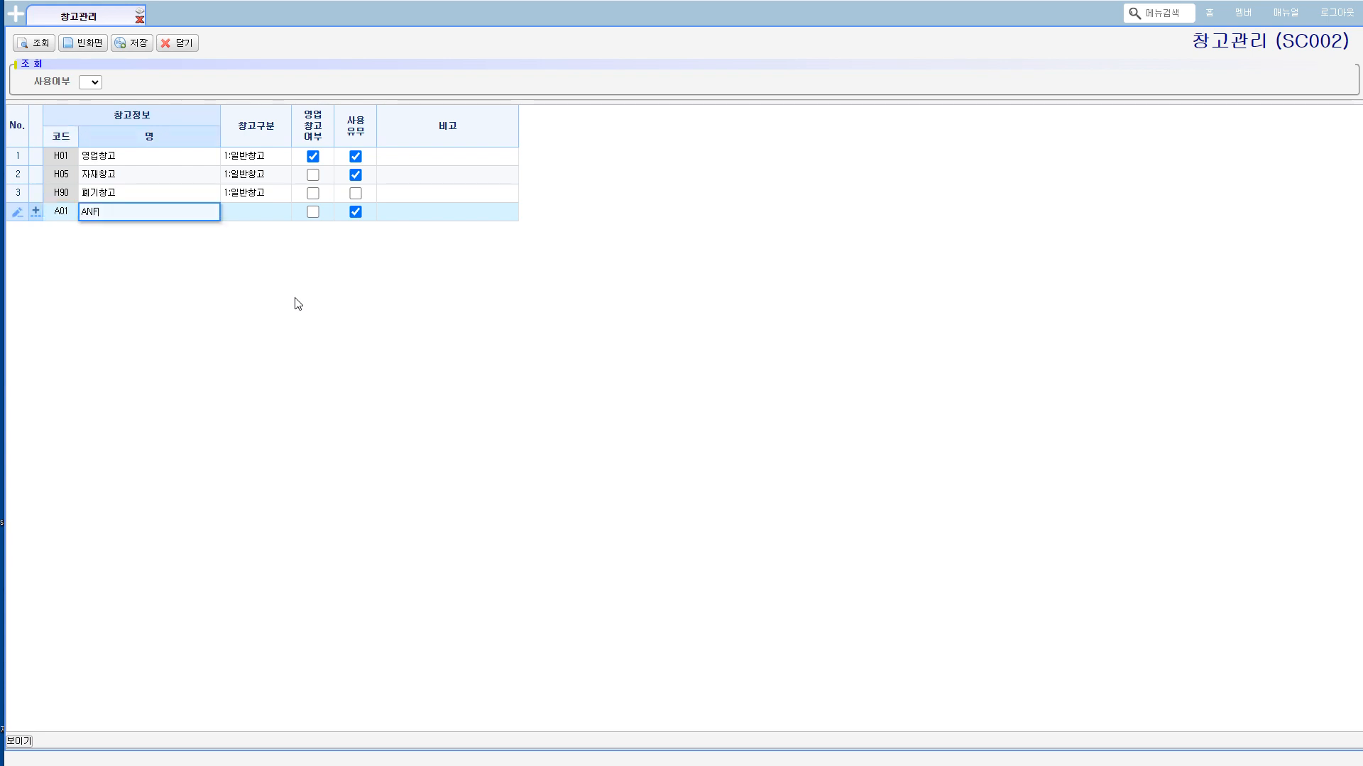
pyautogui.press('BackSpace')
pyautogui.write('물류창고')
pyautogui.press('Tab')
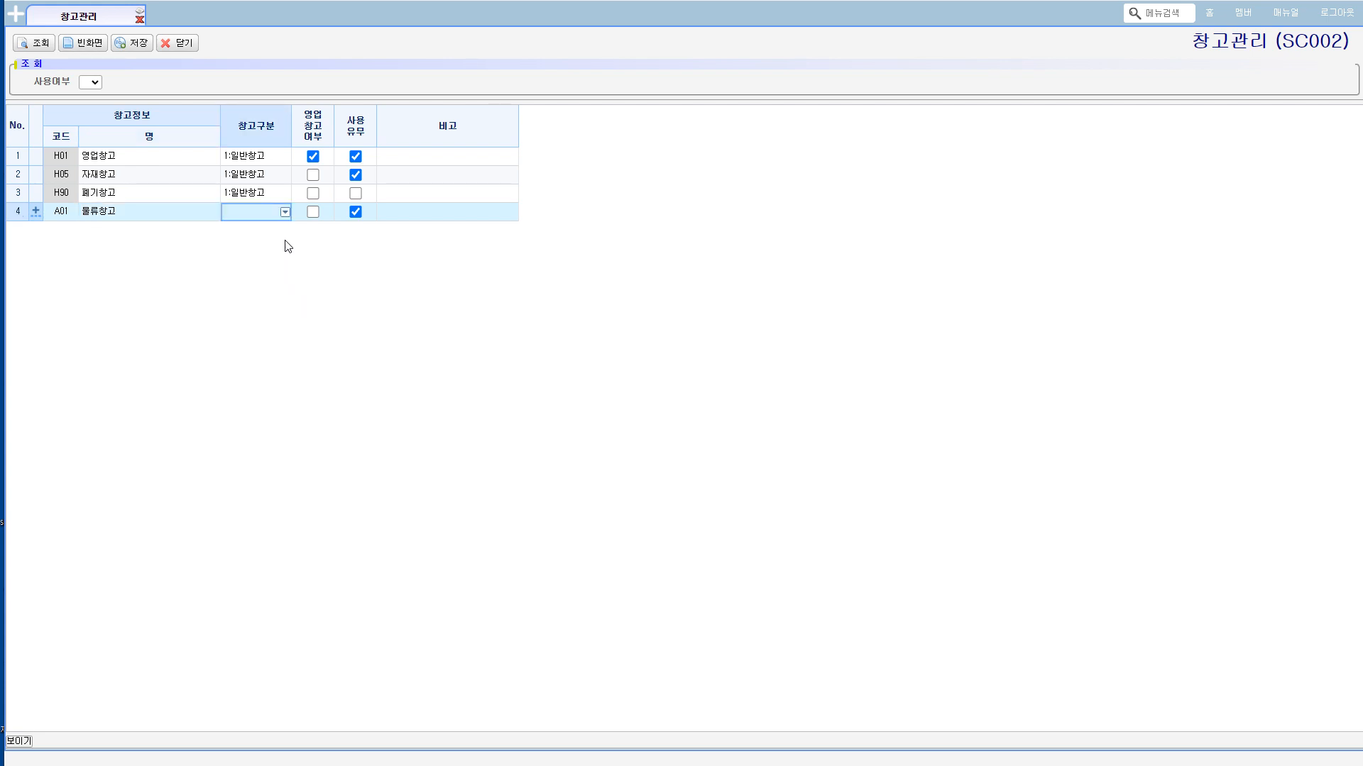
# Step: Set the 창고구분 of the 물류창고 row to 1:일반창고 and save the new warehouse
pyautogui.click(284, 213)
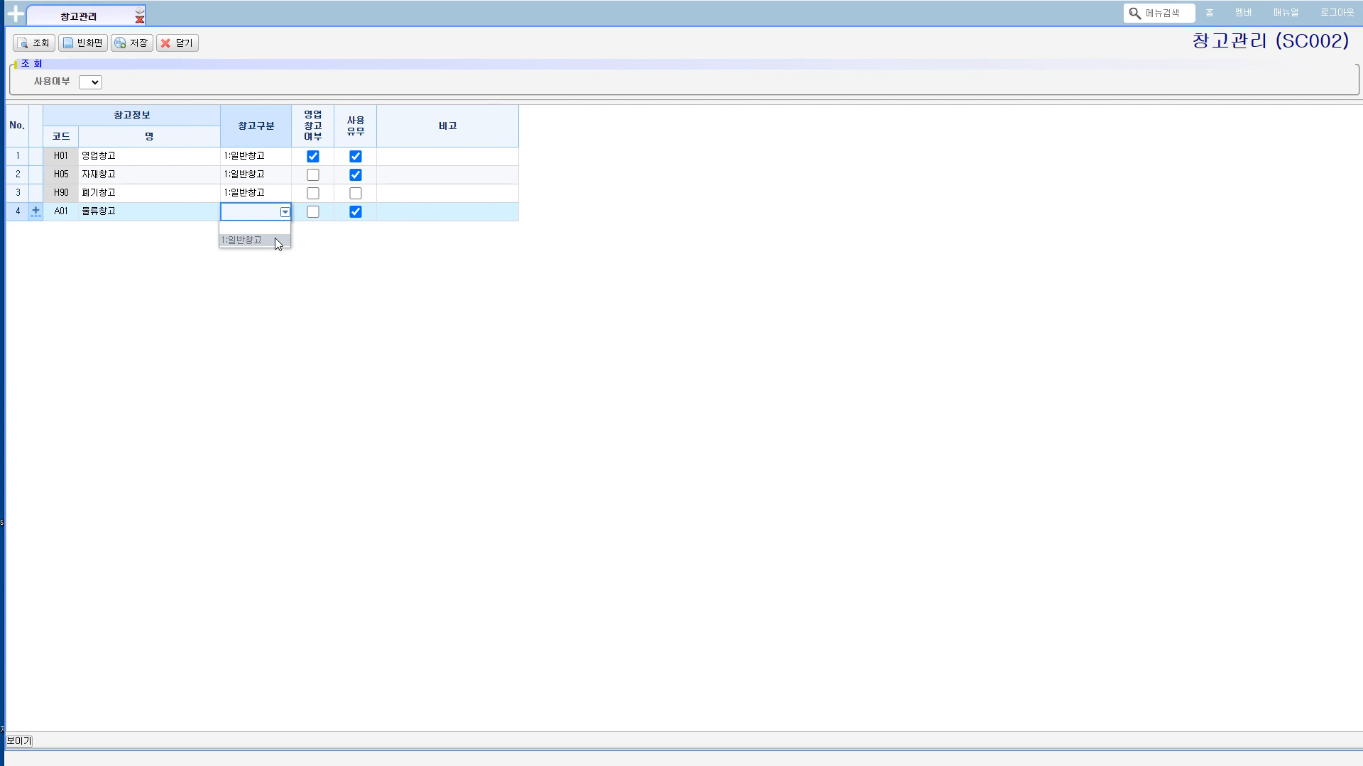
pyautogui.click(275, 240)
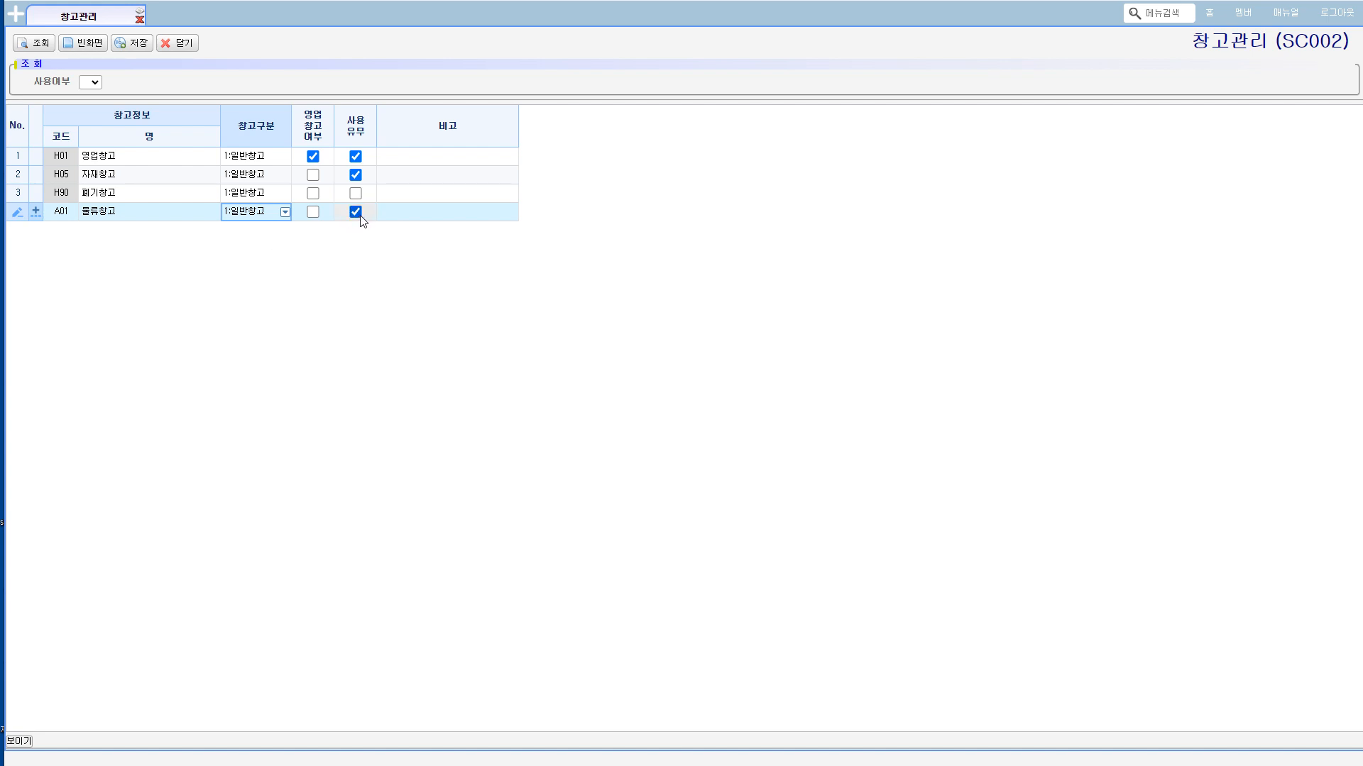
pyautogui.click(134, 45)
pyautogui.click(697, 420)
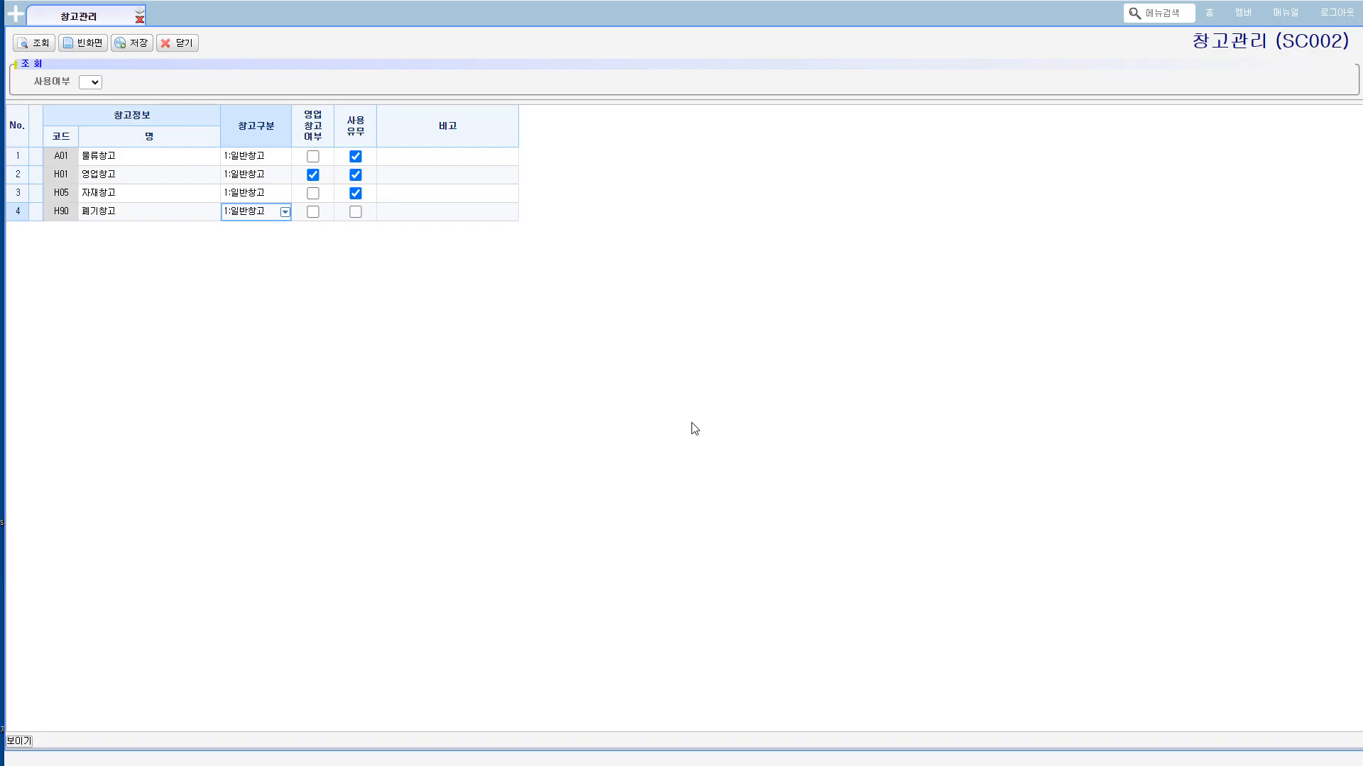
# Step: Enable 사용유무 for the 폐기창고 (H90) warehouse and save the change
pyautogui.click(145, 214)
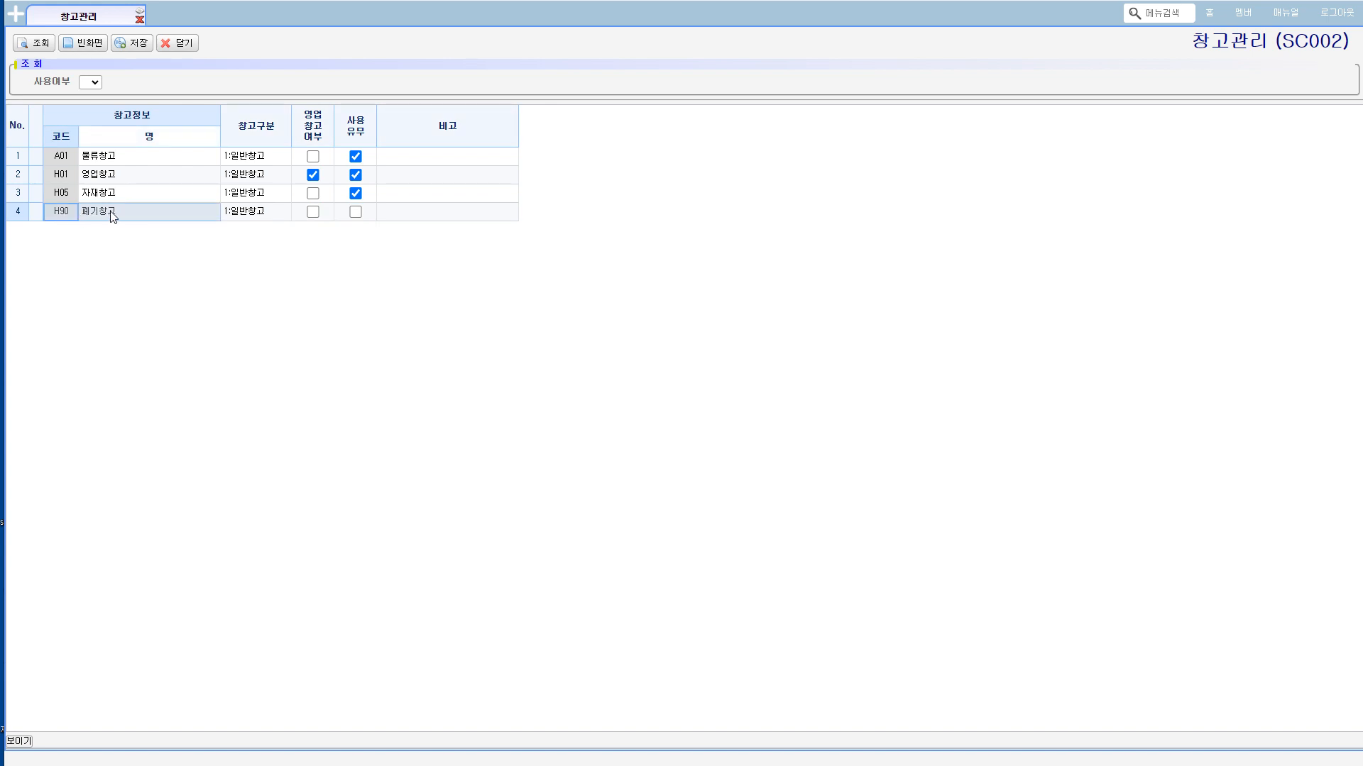
pyautogui.click(354, 214)
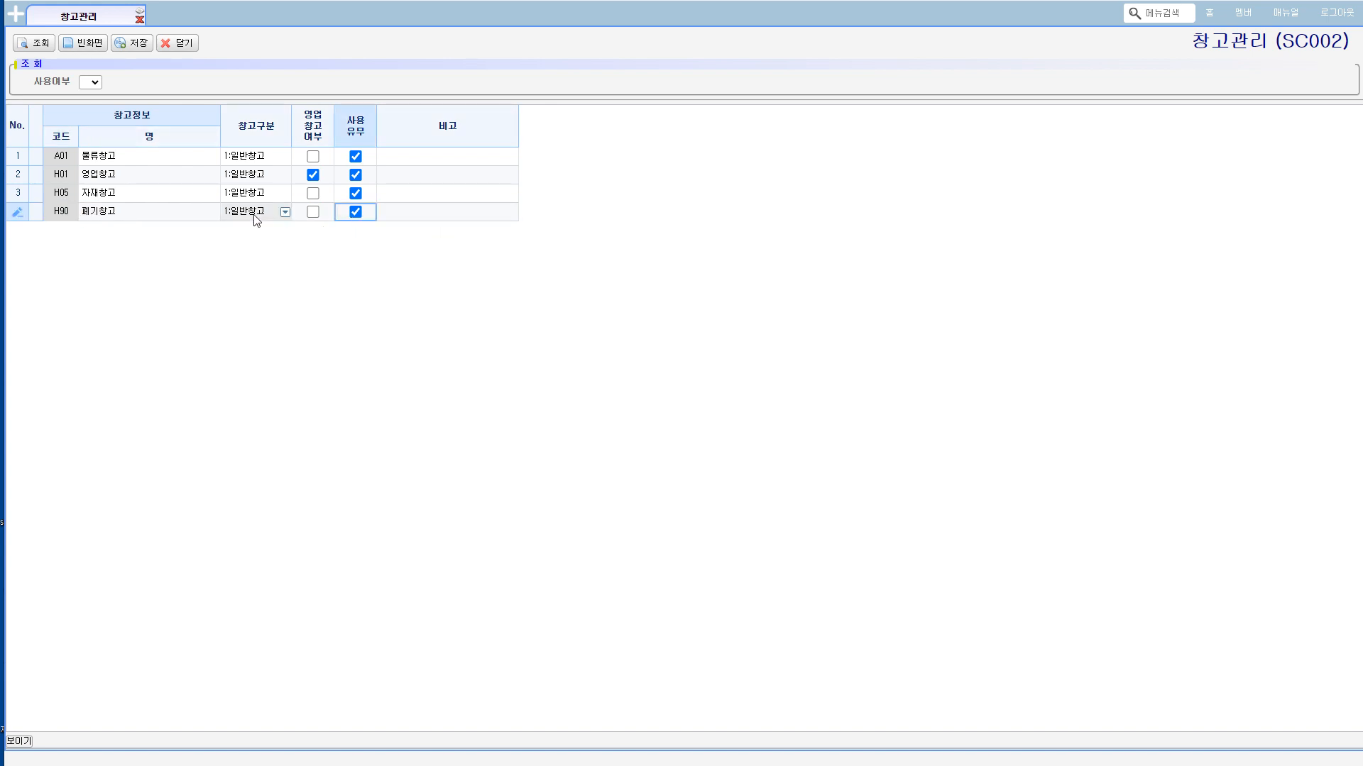
pyautogui.click(132, 44)
pyautogui.click(697, 417)
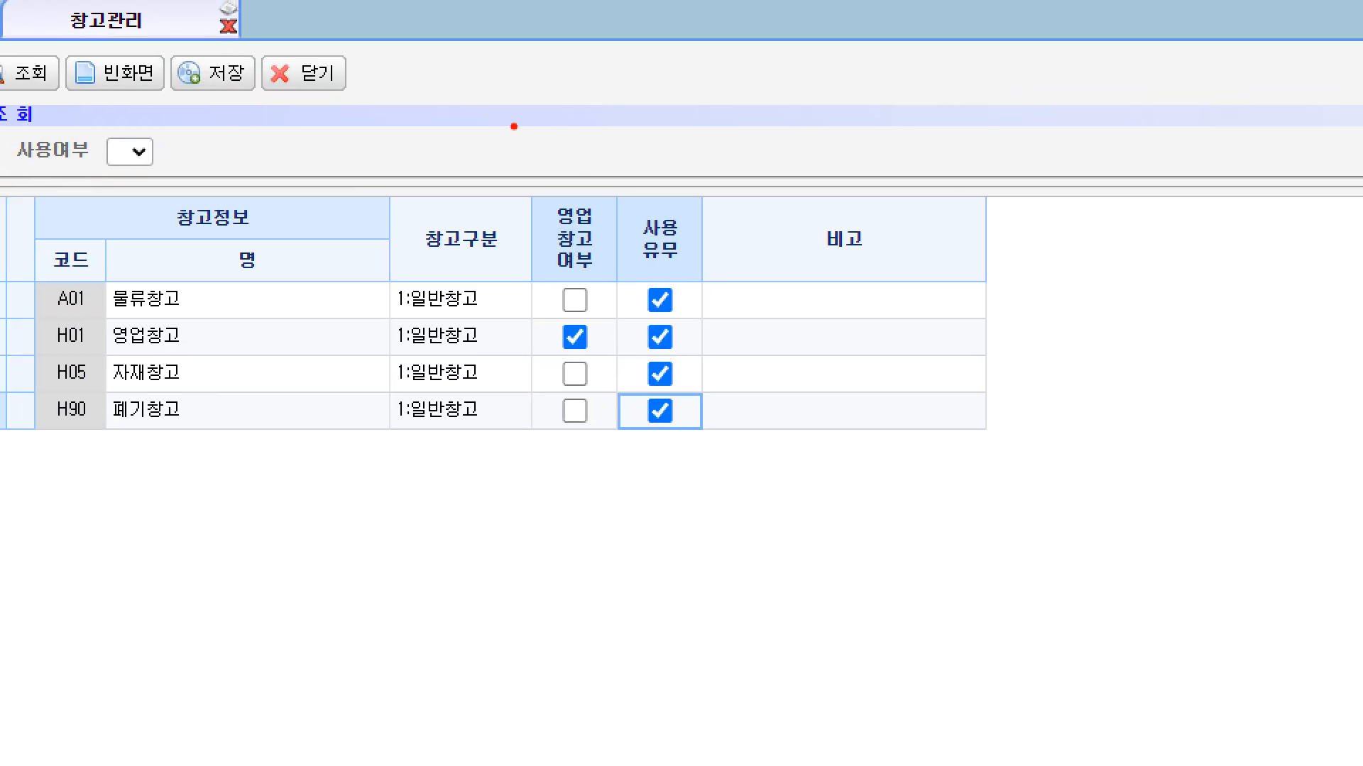
pyautogui.moveTo(568, 200)
pyautogui.mouseDown()
pyautogui.moveTo(501, 316)
pyautogui.moveTo(609, 430)
pyautogui.moveTo(624, 198)
pyautogui.moveTo(544, 208)
pyautogui.mouseUp()
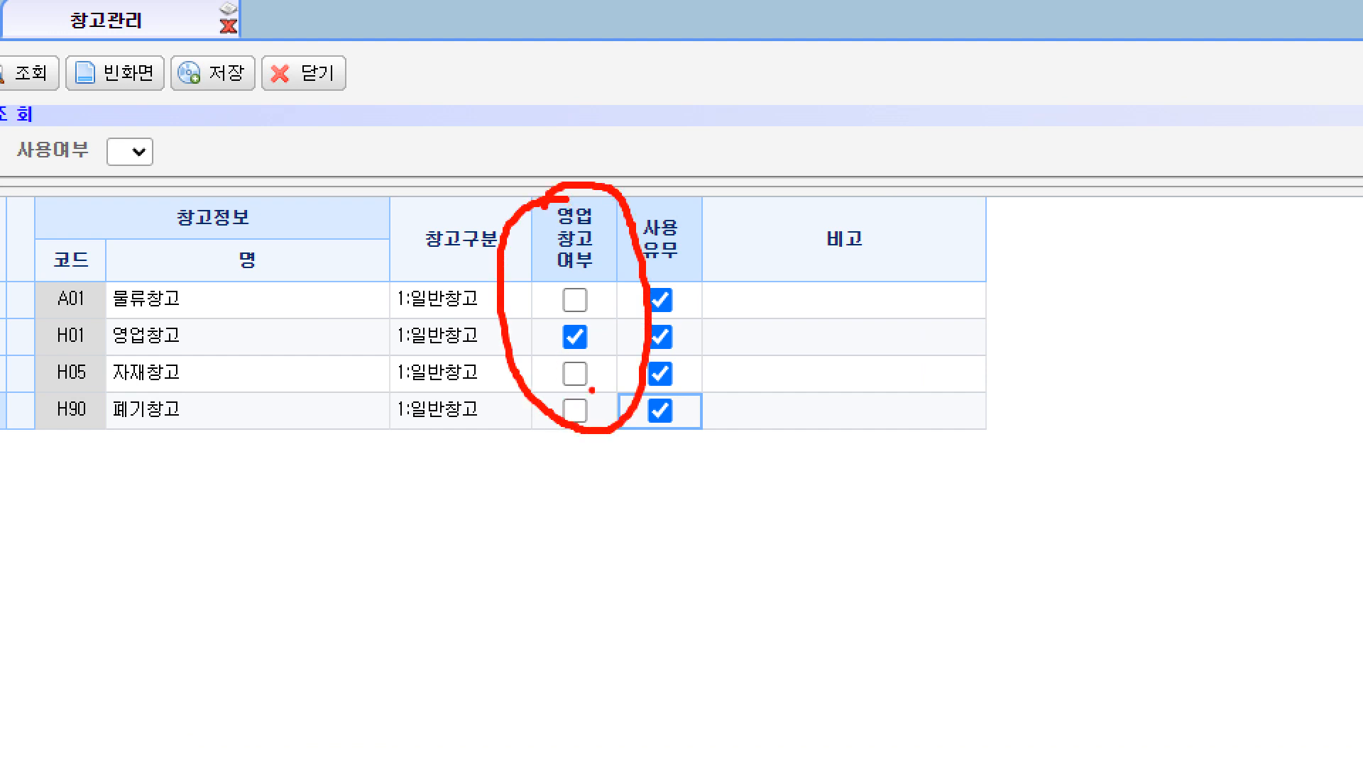
pyautogui.moveTo(596, 359)
pyautogui.mouseDown()
pyautogui.moveTo(554, 352)
pyautogui.moveTo(595, 337)
pyautogui.moveTo(592, 356)
pyautogui.mouseUp()
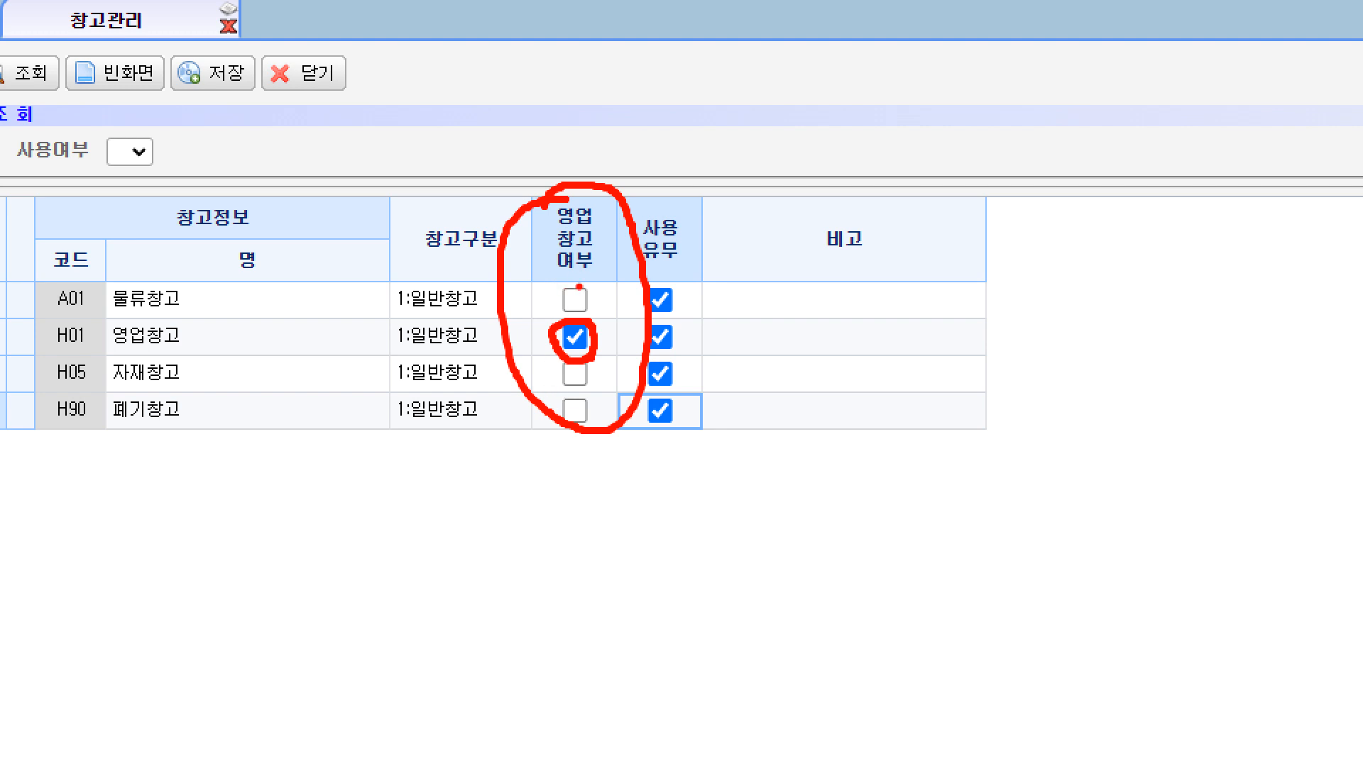
pyautogui.moveTo(577, 277); pyautogui.dragTo(572, 308)
pyautogui.moveTo(582, 358)
pyautogui.mouseDown()
pyautogui.moveTo(563, 380)
pyautogui.moveTo(581, 407)
pyautogui.moveTo(557, 437)
pyautogui.mouseUp()
pyautogui.moveTo(150, 433)
pyautogui.mouseDown()
pyautogui.moveTo(100, 410)
pyautogui.moveTo(158, 442)
pyautogui.mouseUp()
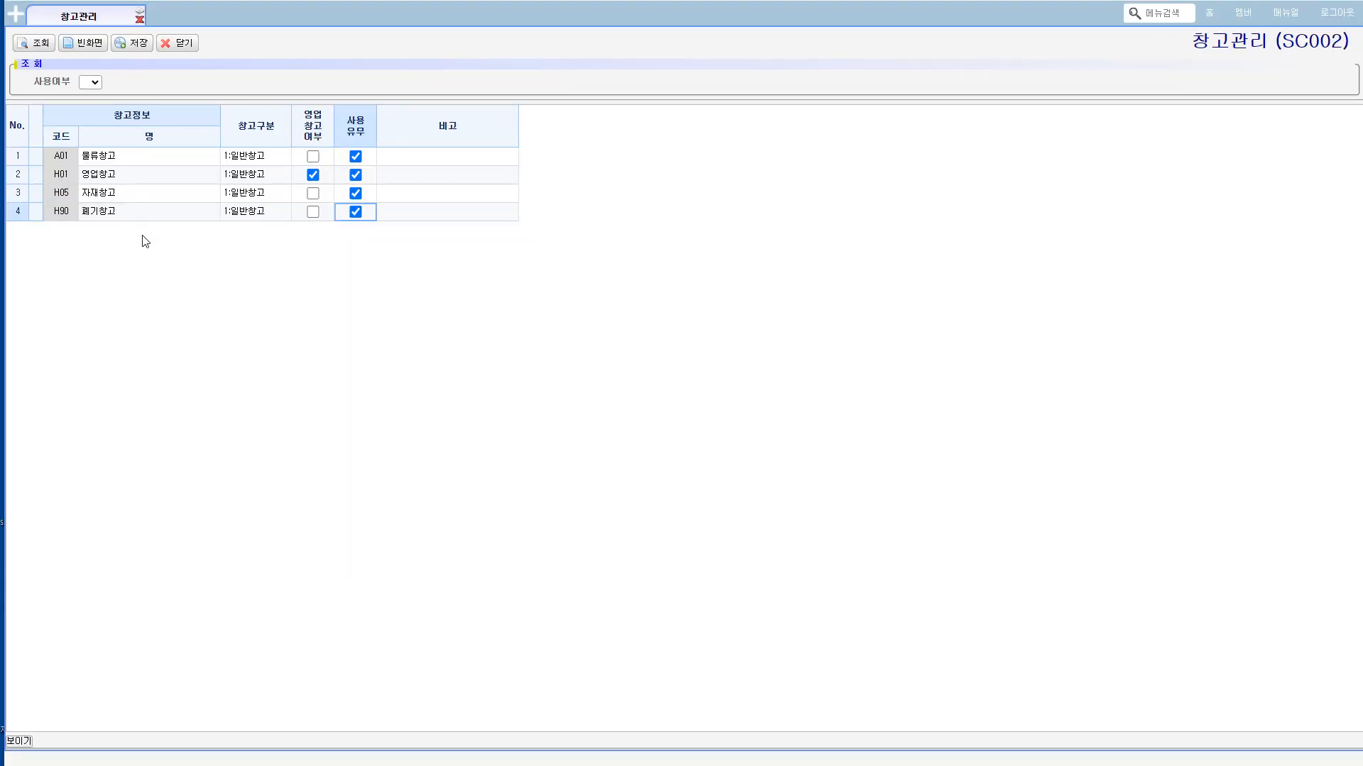
# Step: Disable 사용유무 for the 폐기창고 (H90) warehouse and discard the unsaved change by querying the list again
pyautogui.click(381, 216)
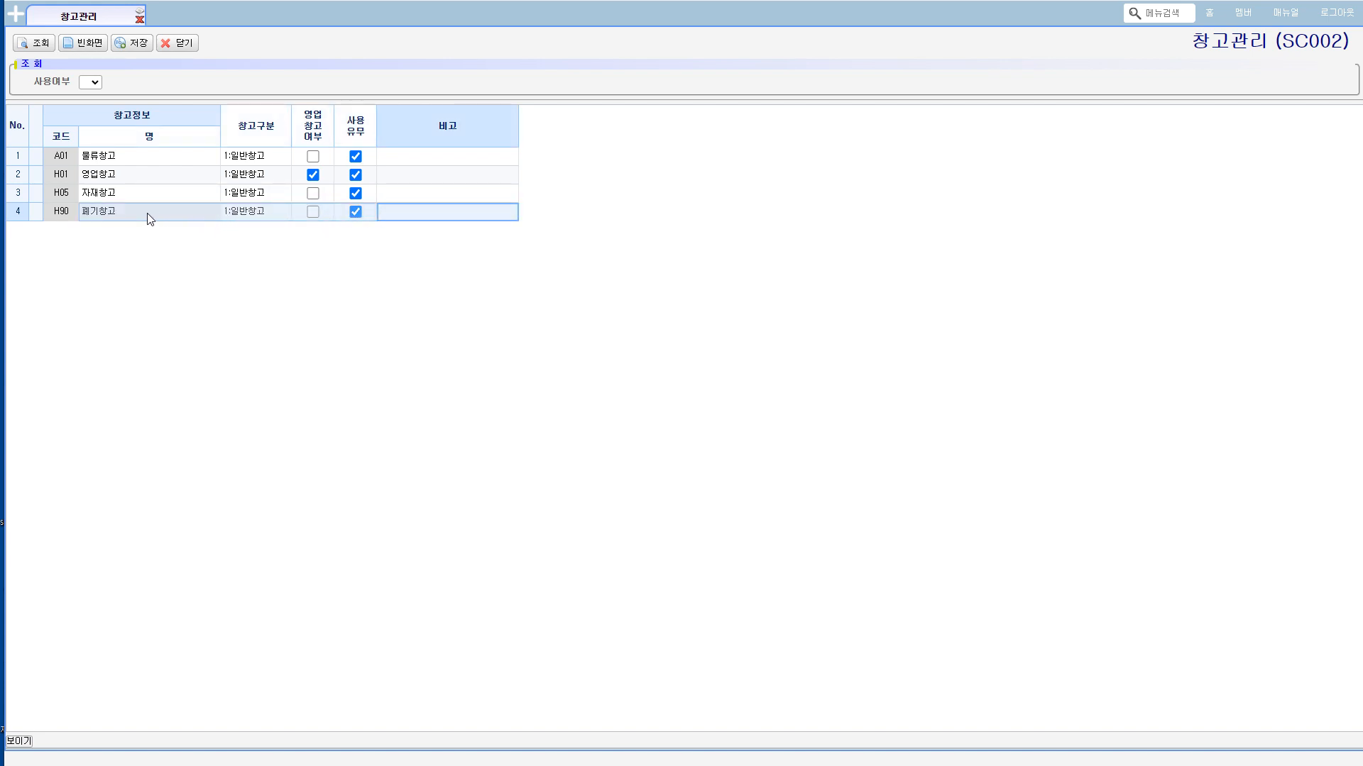
pyautogui.click(356, 212)
pyautogui.click(228, 216)
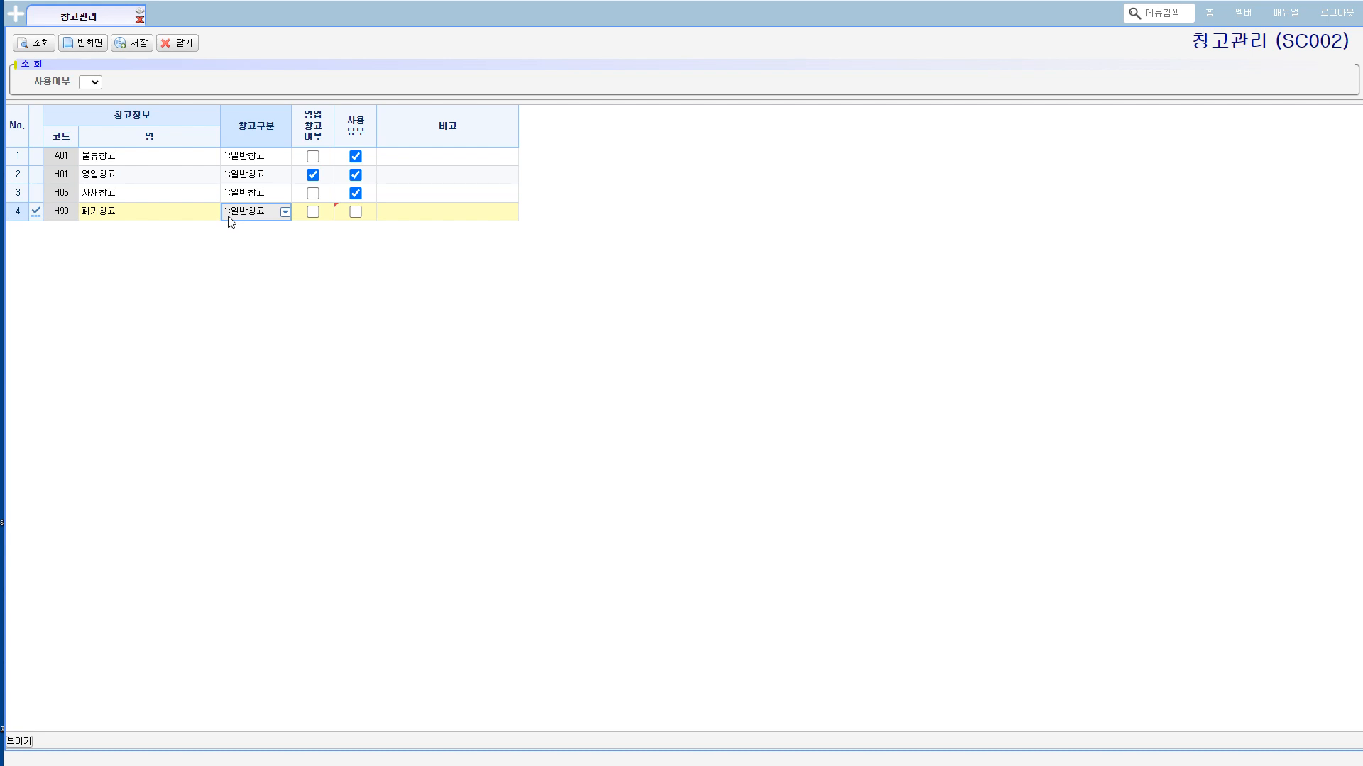
pyautogui.click(36, 44)
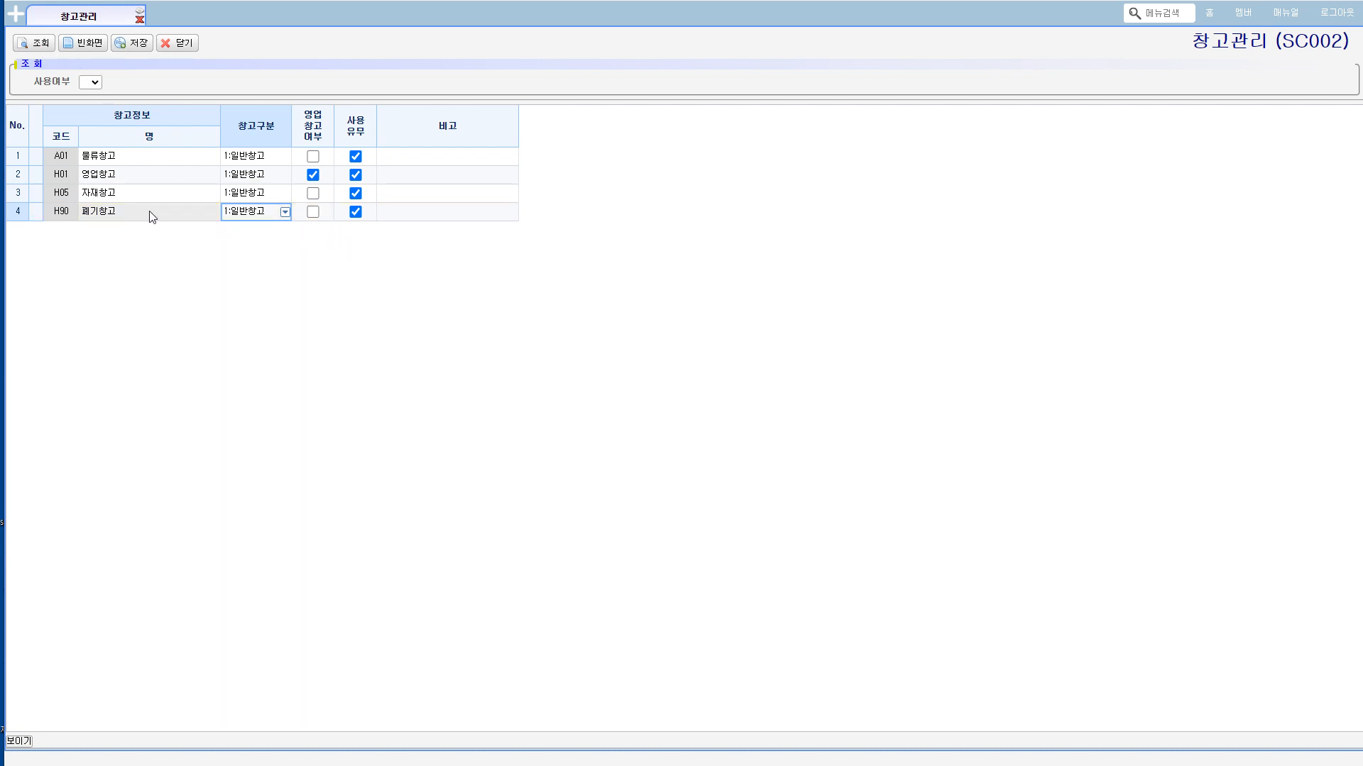
# Step: Delete the 물류창고 (A01) row from the warehouse list and save the deletion
pyautogui.click(62, 159)
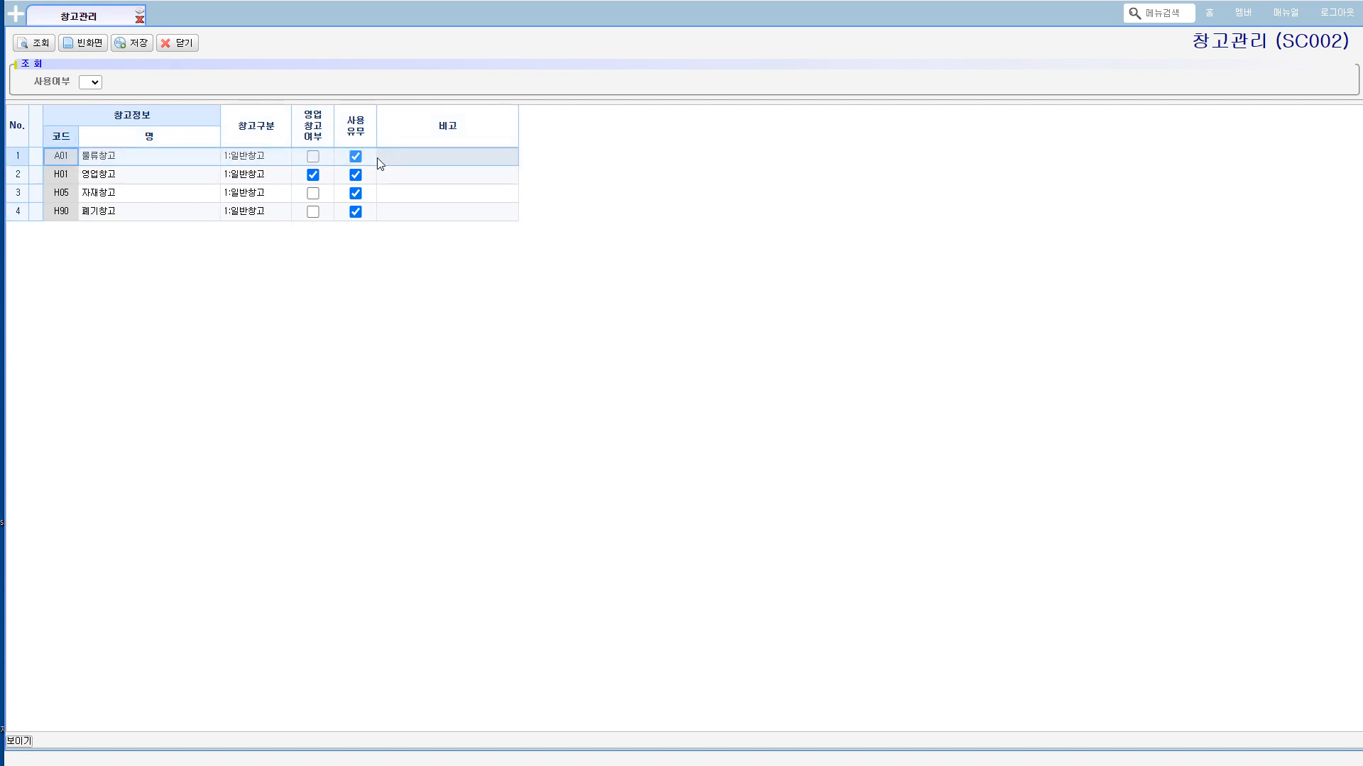
pyautogui.click(143, 153)
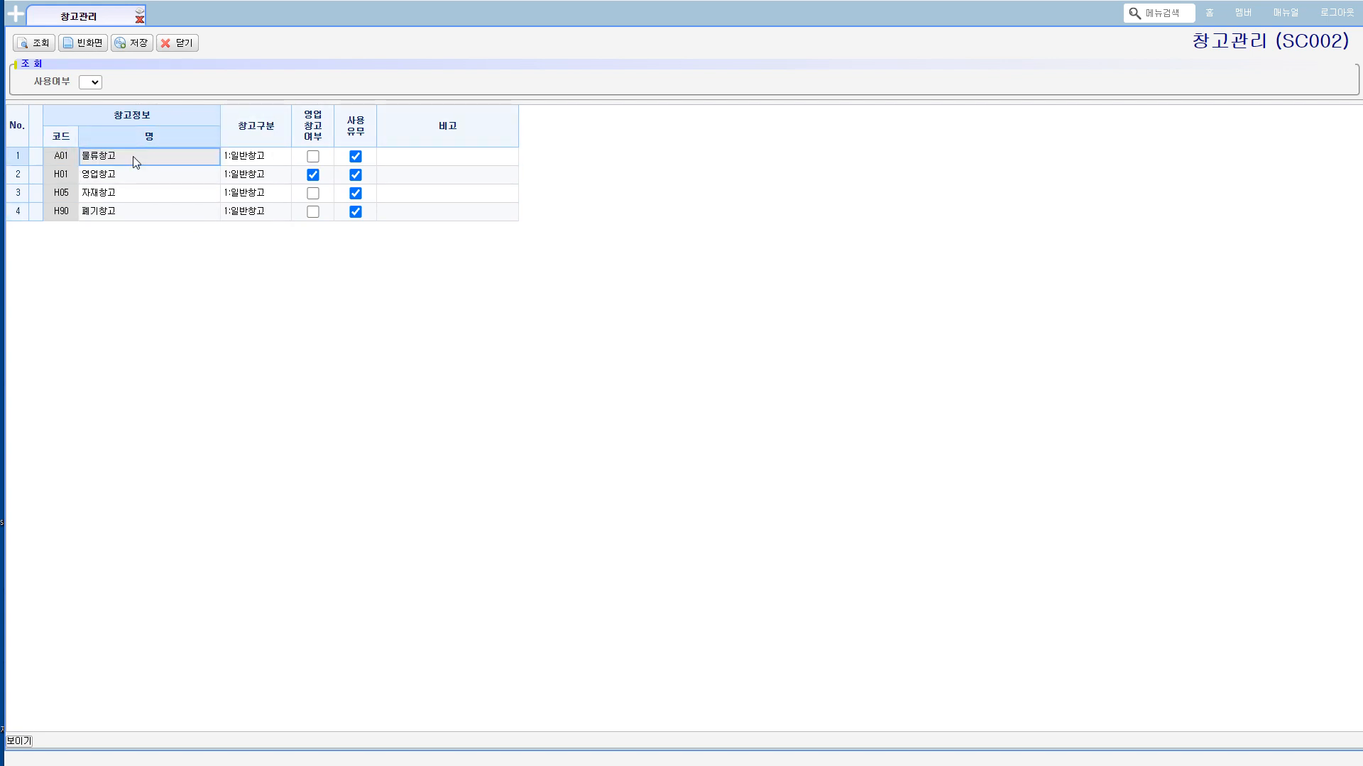
pyautogui.rightClick(134, 156)
pyautogui.click(158, 191)
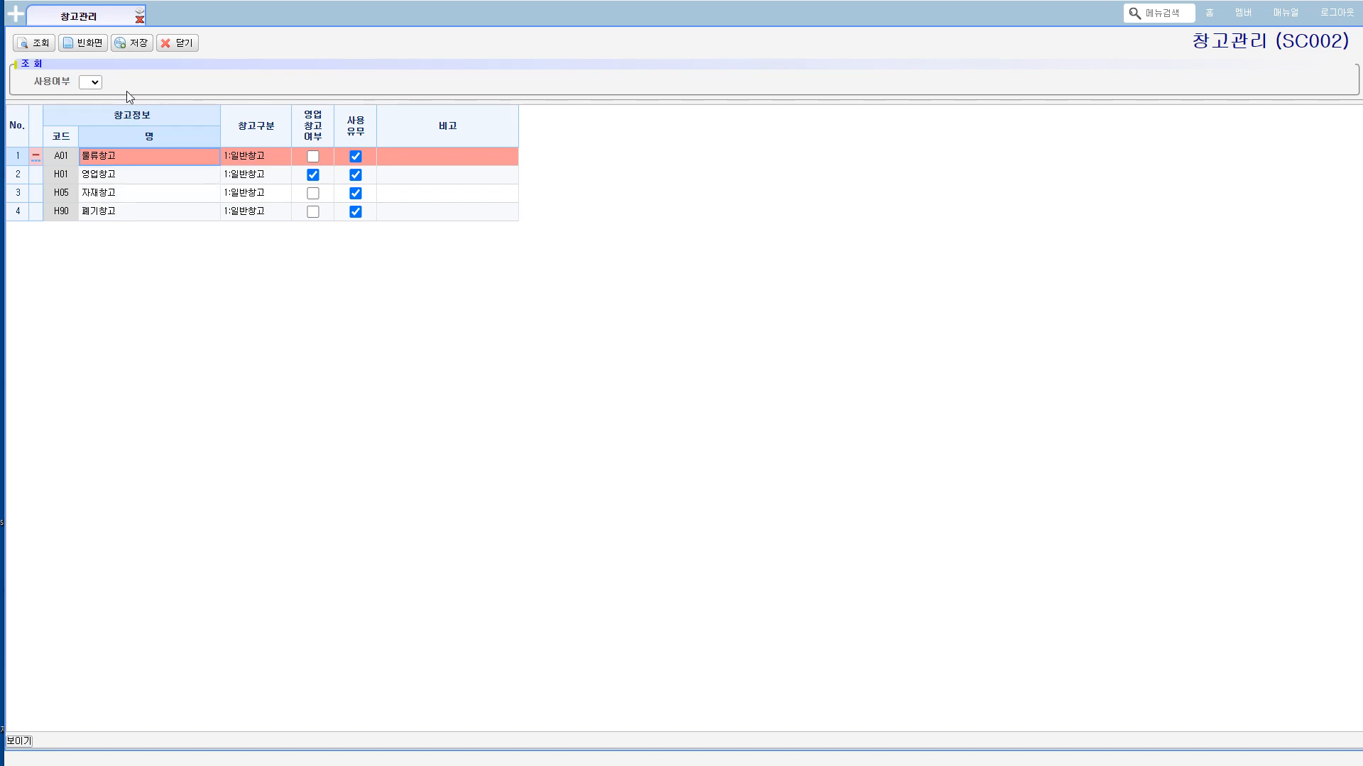
pyautogui.click(133, 44)
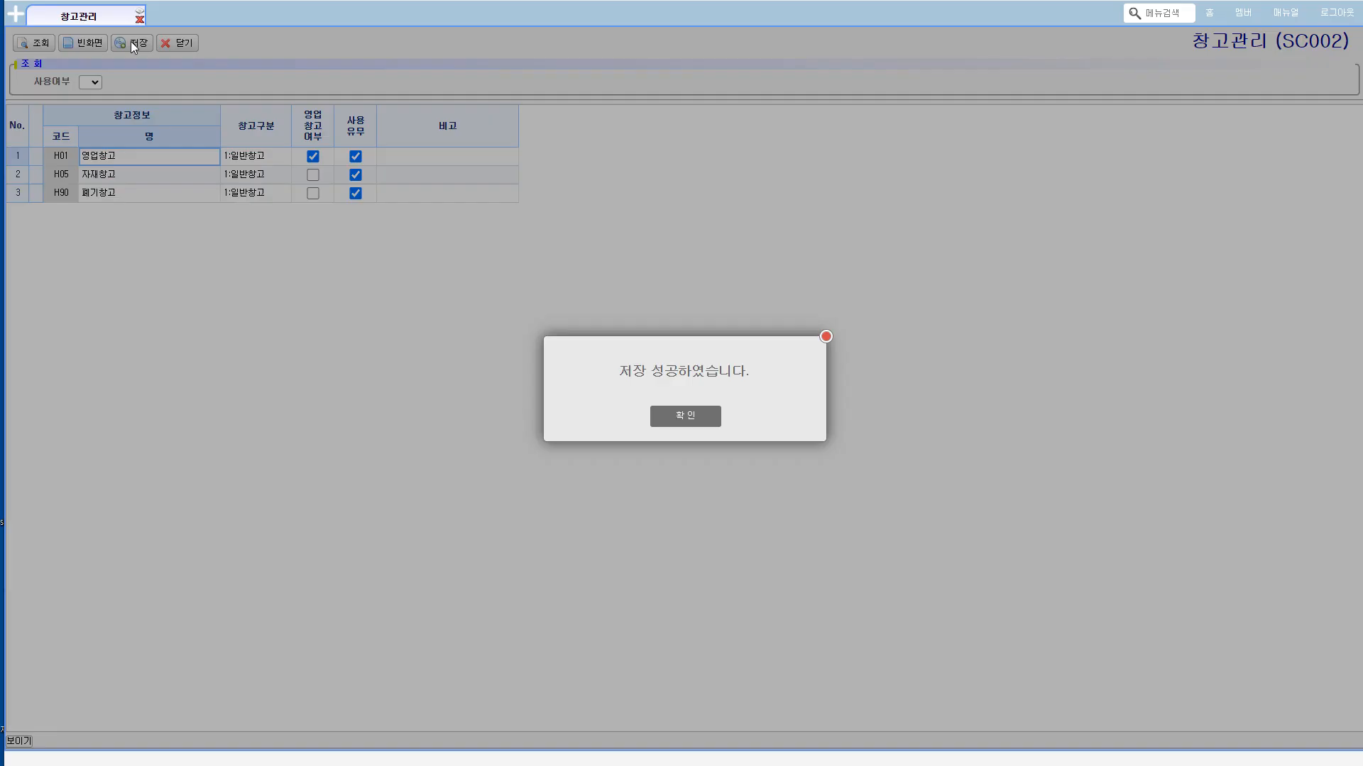
pyautogui.click(678, 417)
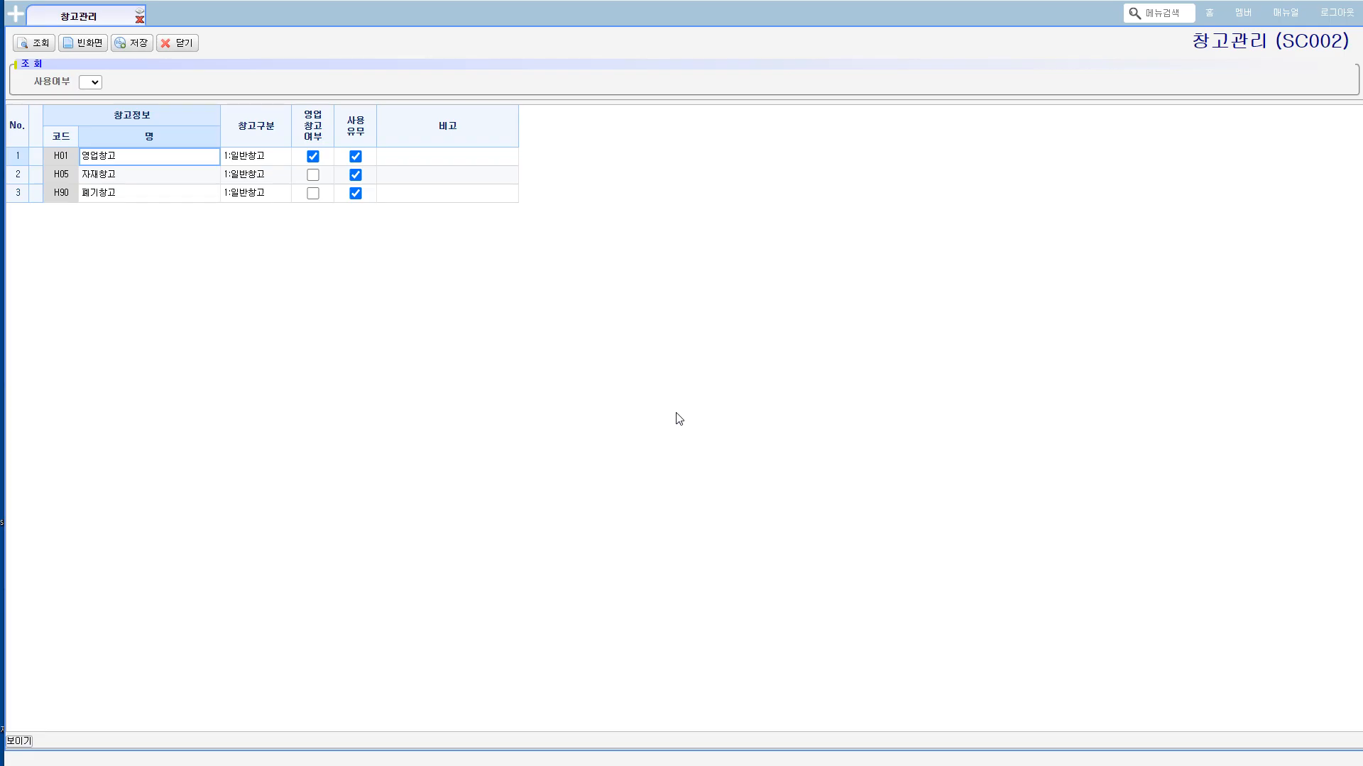
# Step: Try to delete the 영업창고 (H01) row and save, and query the list again to drop the pending deletion
pyautogui.rightClick(138, 156)
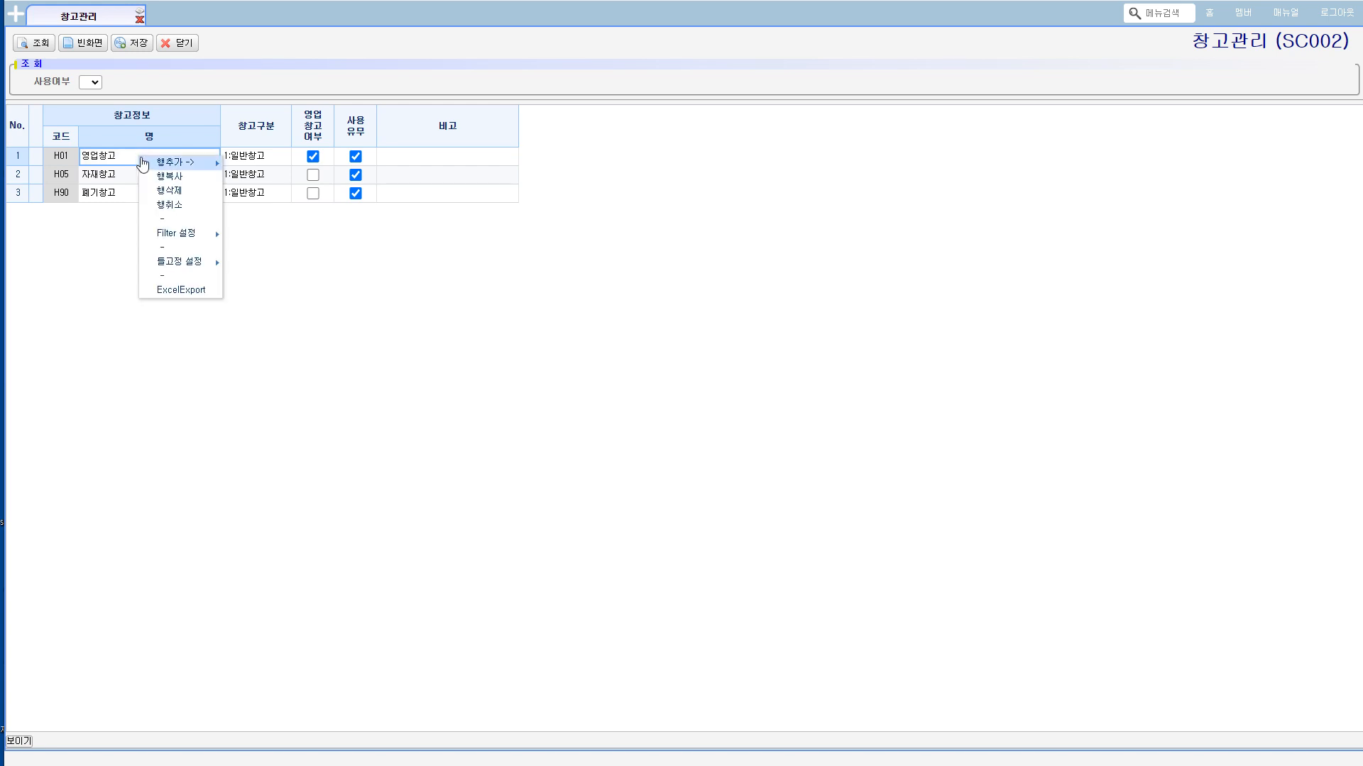
pyautogui.click(165, 191)
pyautogui.click(133, 43)
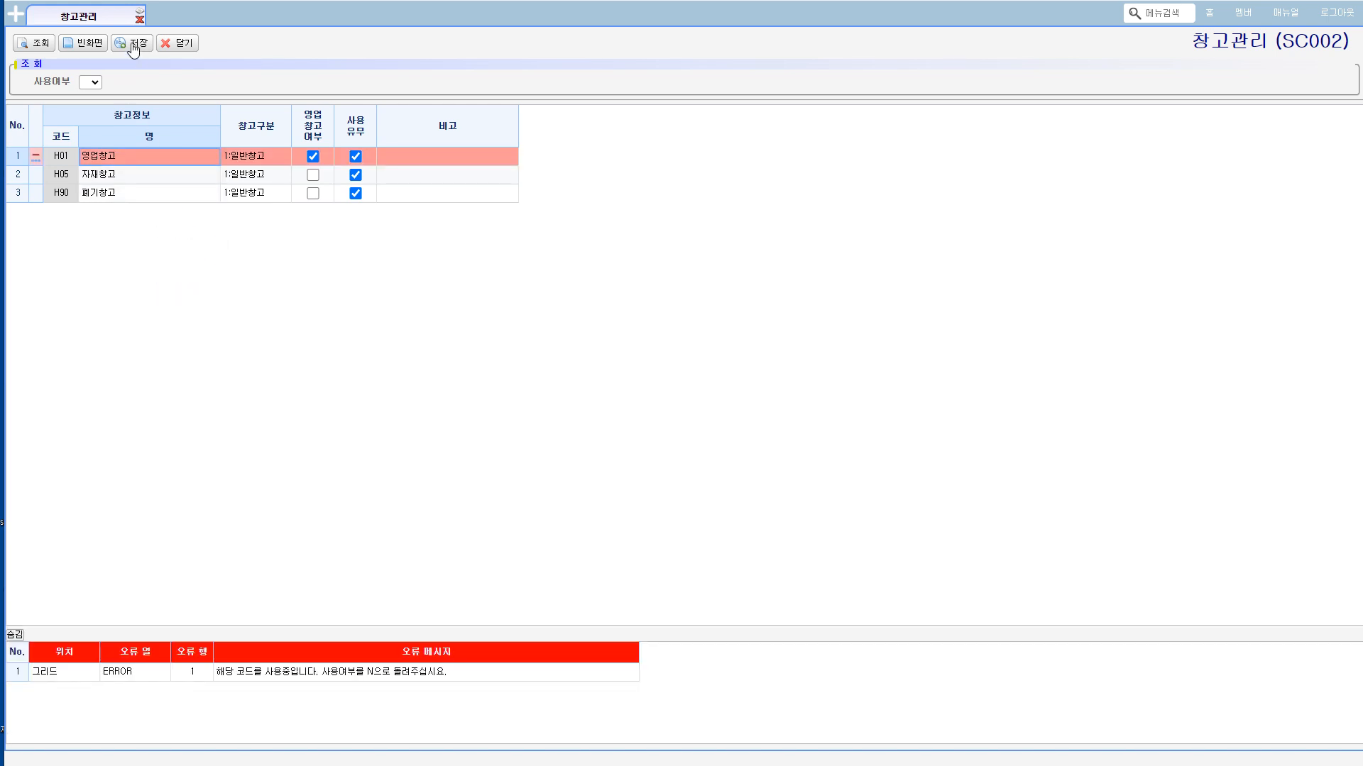
pyautogui.click(231, 674)
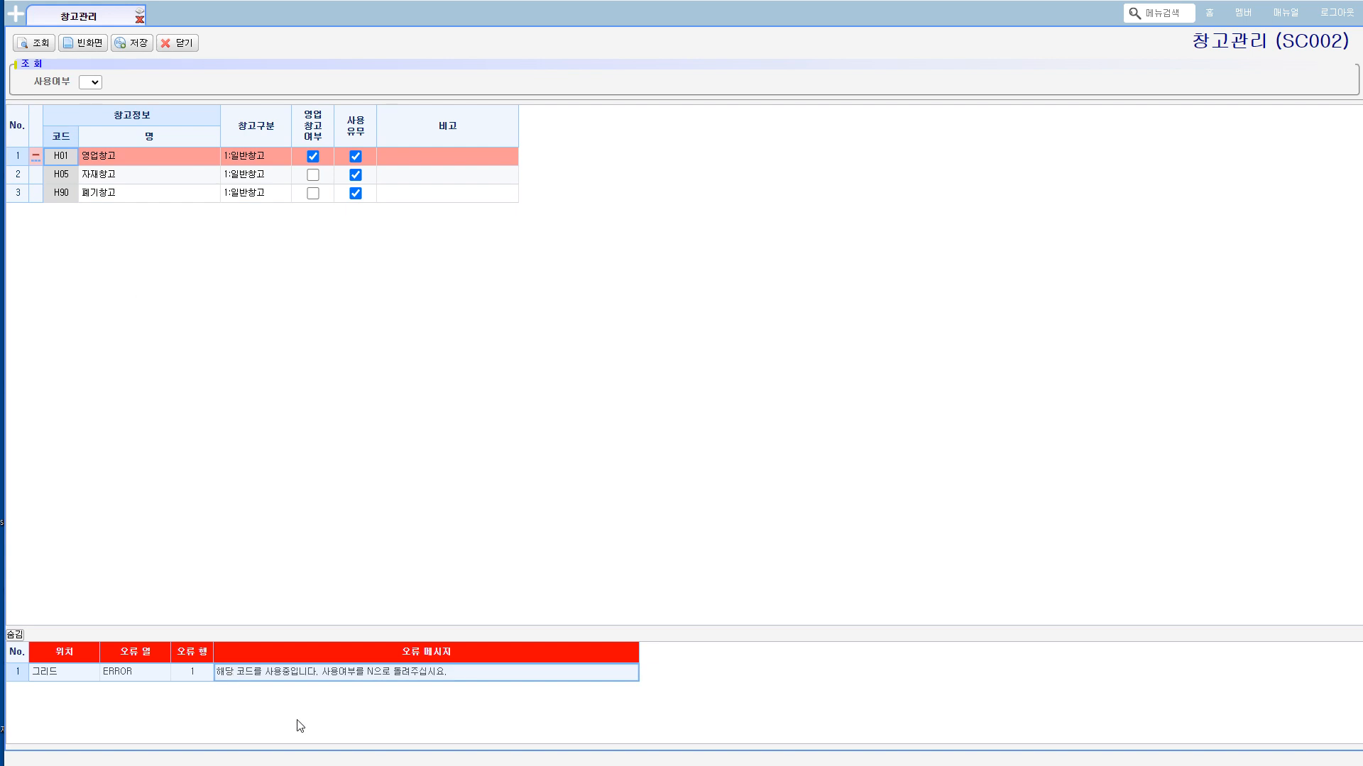
pyautogui.click(123, 164)
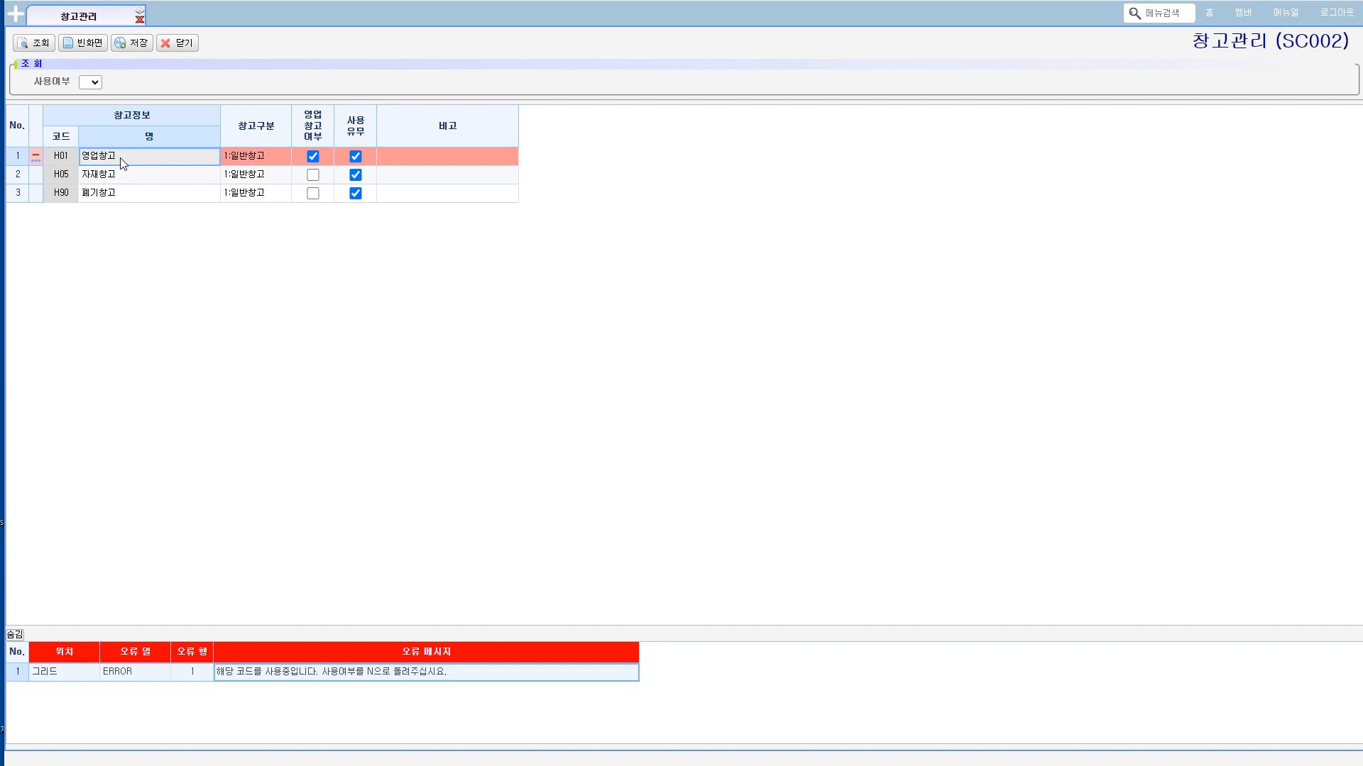
pyautogui.click(32, 43)
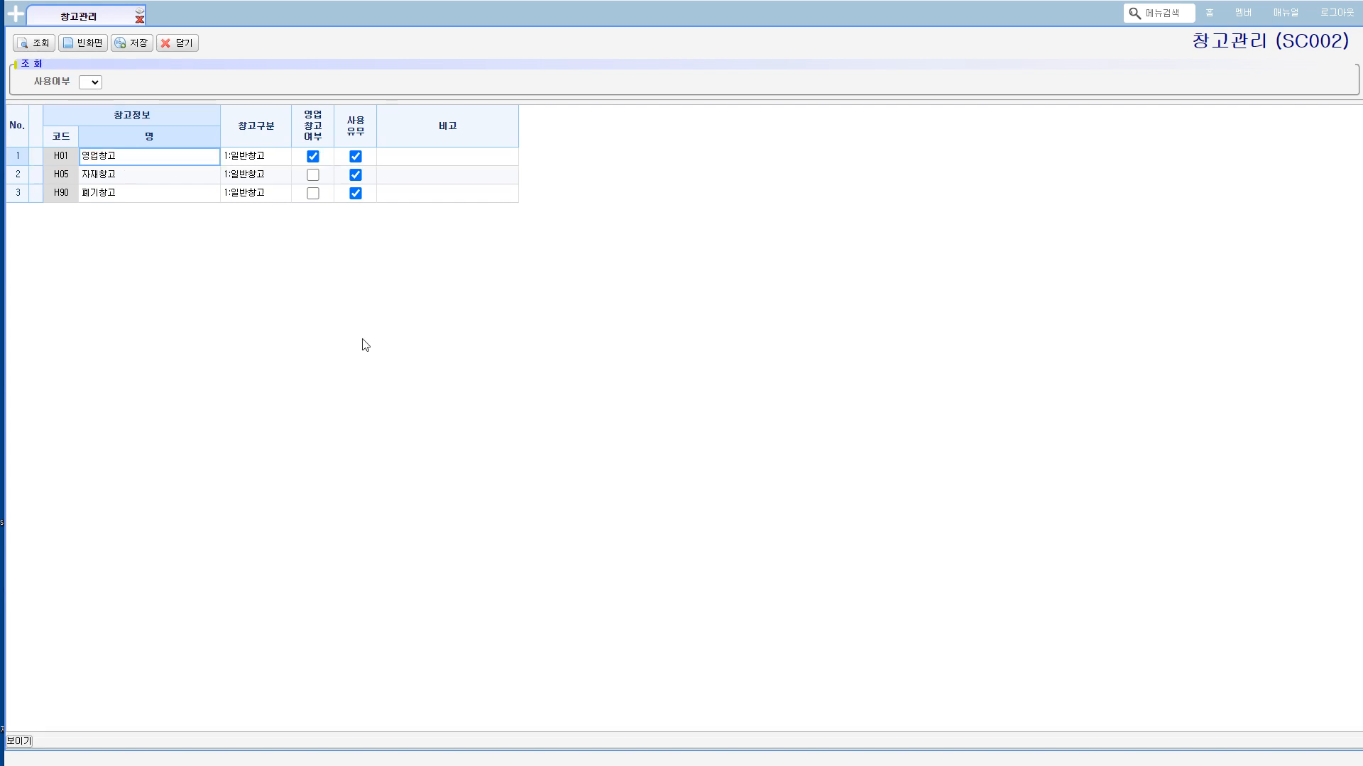
# Step: Add one new row to the warehouse list with code A01 and name 실수로 만든 창고
pyautogui.click(407, 202)
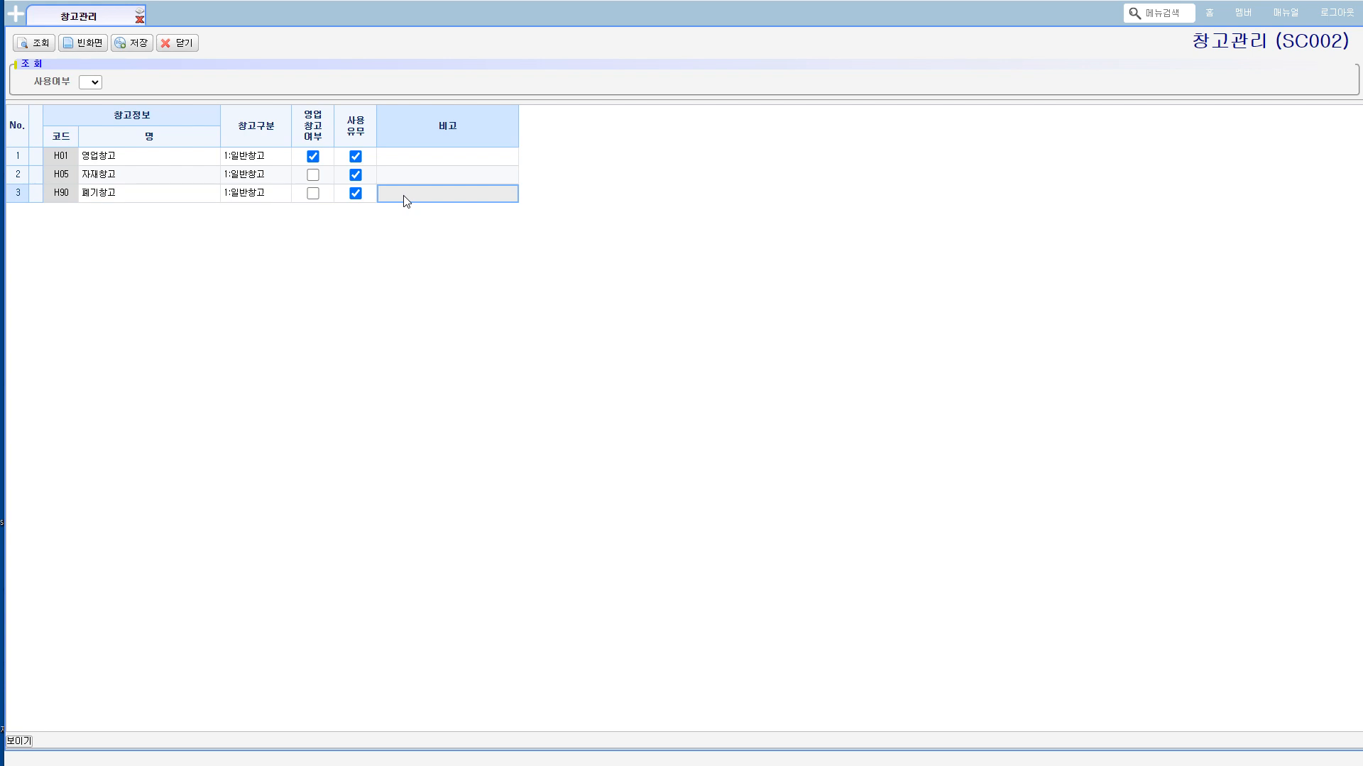
pyautogui.rightClick(407, 201)
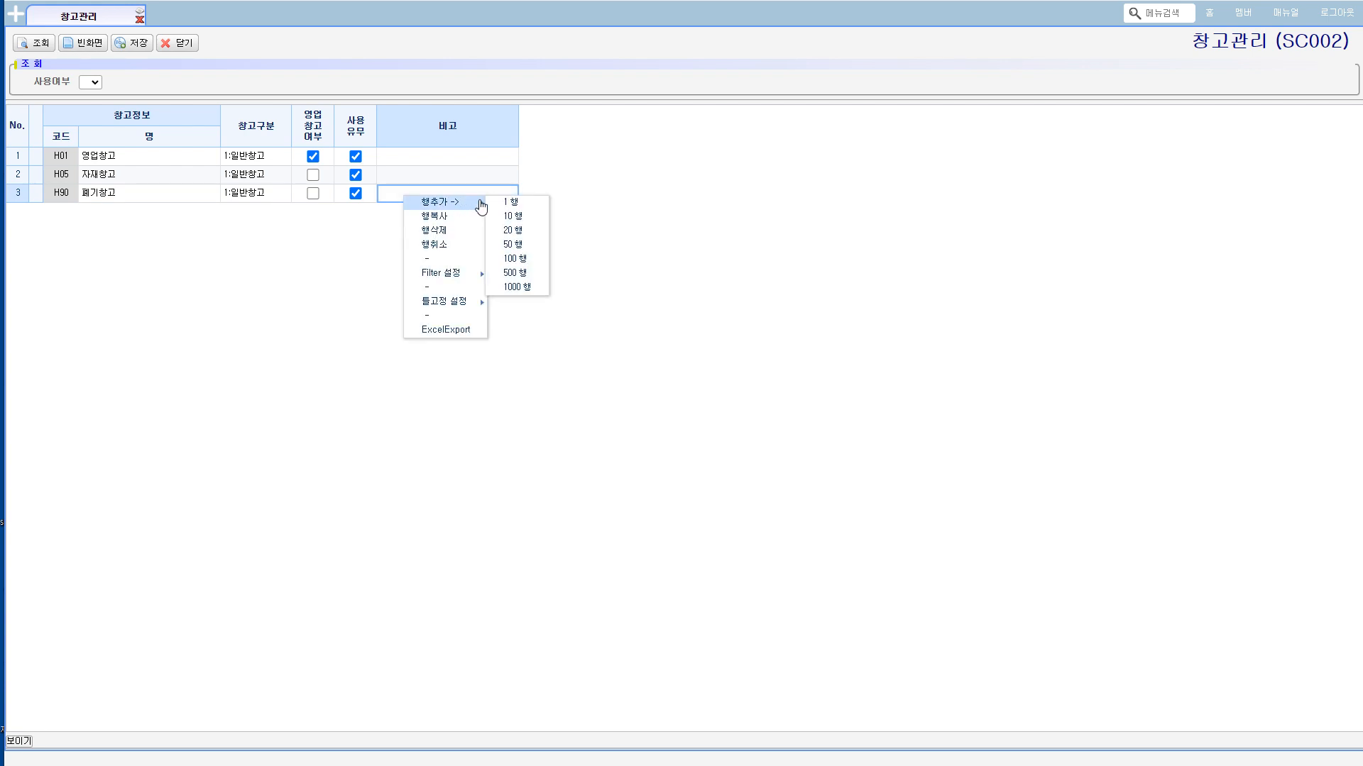
pyautogui.click(495, 202)
pyautogui.click(68, 210)
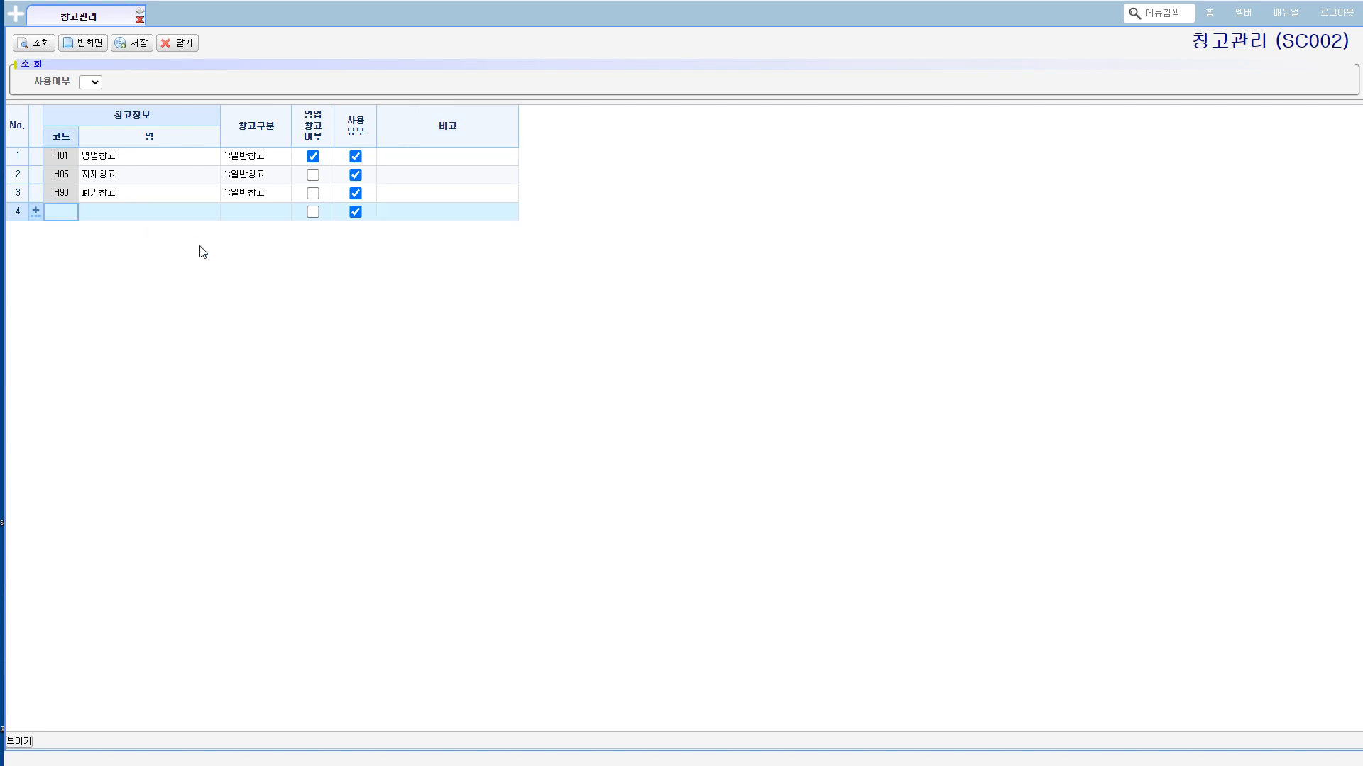
pyautogui.write('A01')
pyautogui.press('Tab')
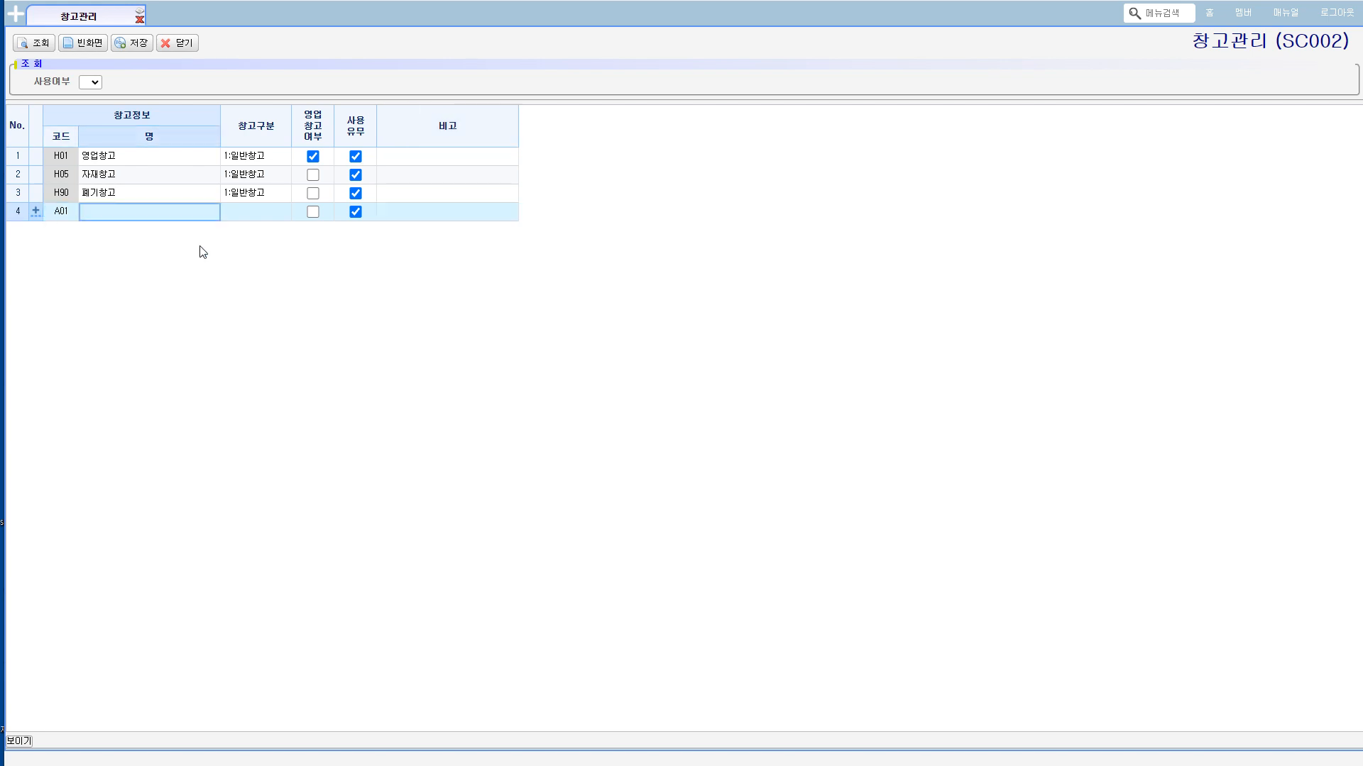
pyautogui.write('실수로 만든 ')
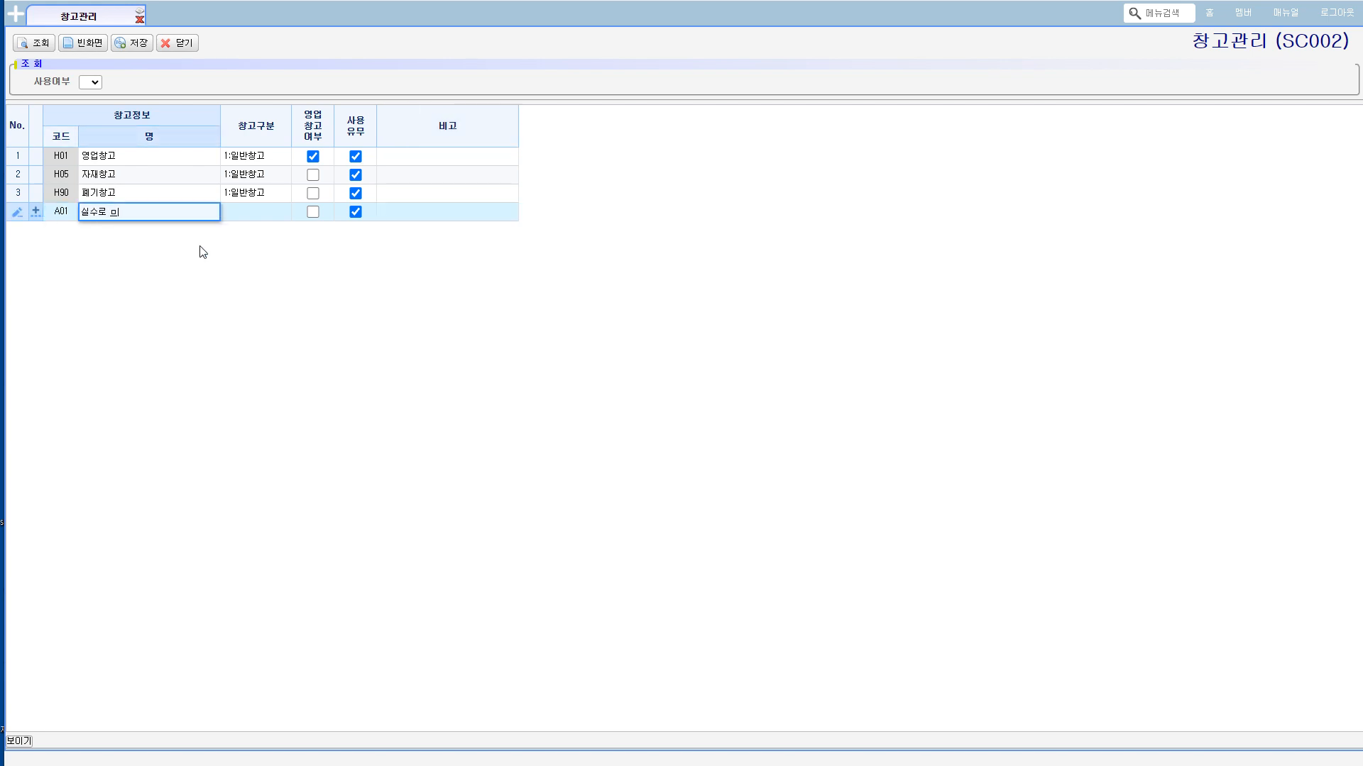
pyautogui.write('창고')
pyautogui.press('Tab')
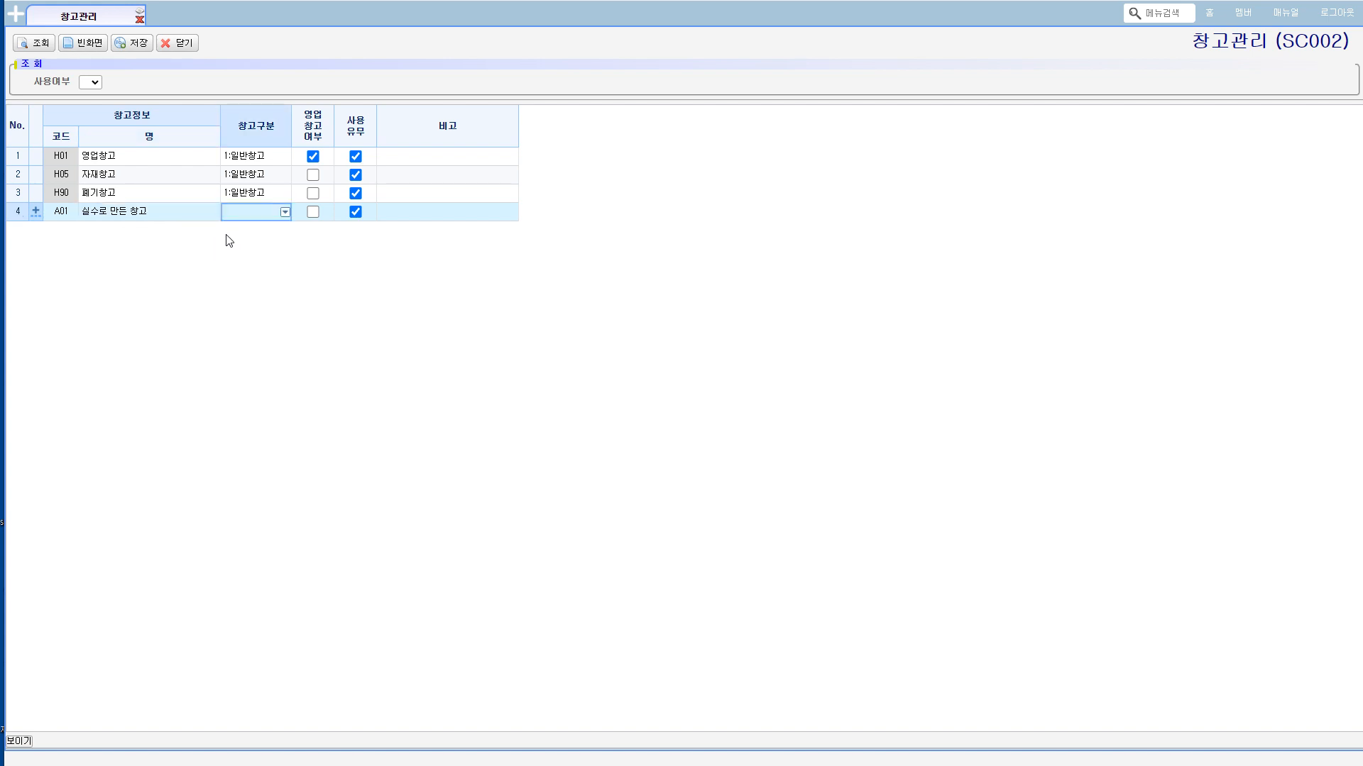
# Step: Set the 창고구분 of the new A01 warehouse to 1:일반창고 and save the registration
pyautogui.click(284, 211)
pyautogui.click(245, 240)
pyautogui.click(132, 43)
pyautogui.click(689, 417)
# Step: Mark the 영업창고 (H01) row for deletion twice, querying the list again each time to discard the pending deletion
pyautogui.moveTo(71, 156); pyautogui.dragTo(399, 160)
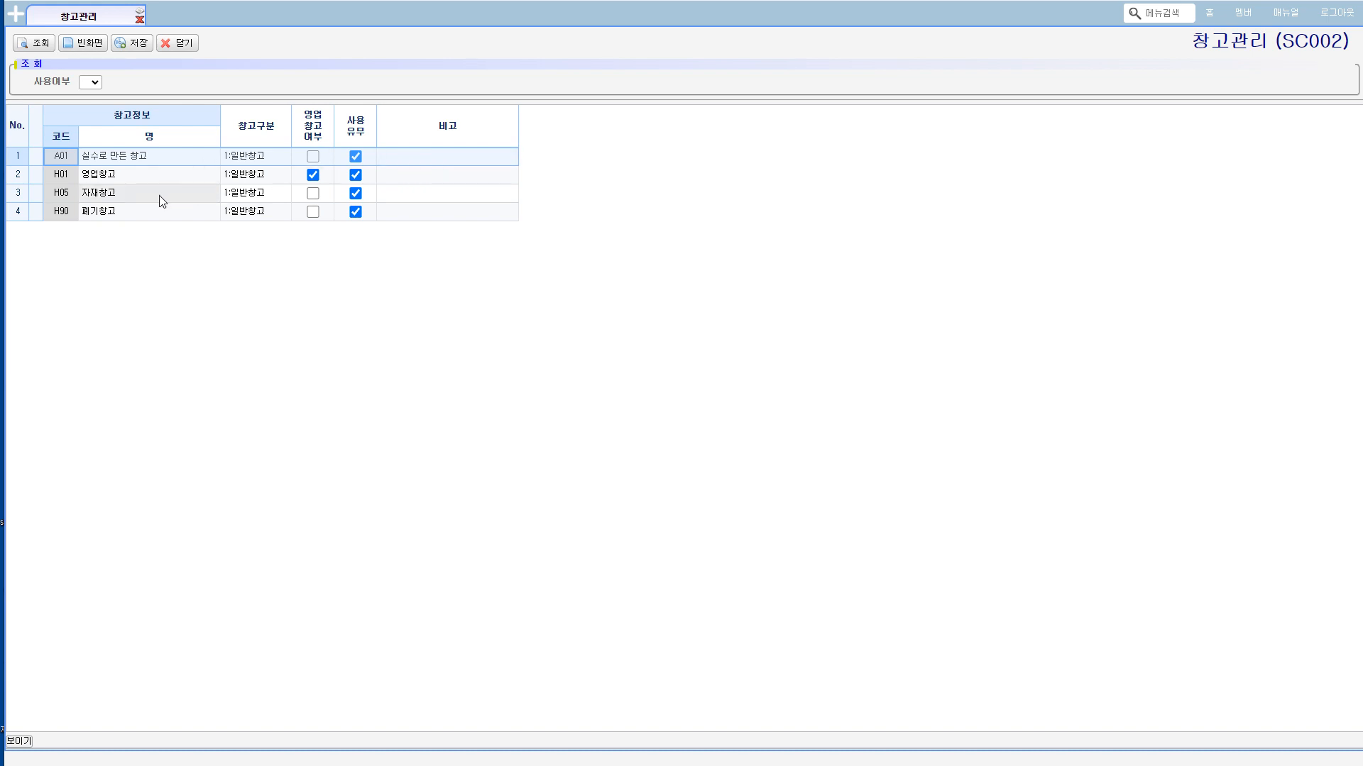
pyautogui.moveTo(106, 174); pyautogui.dragTo(400, 172)
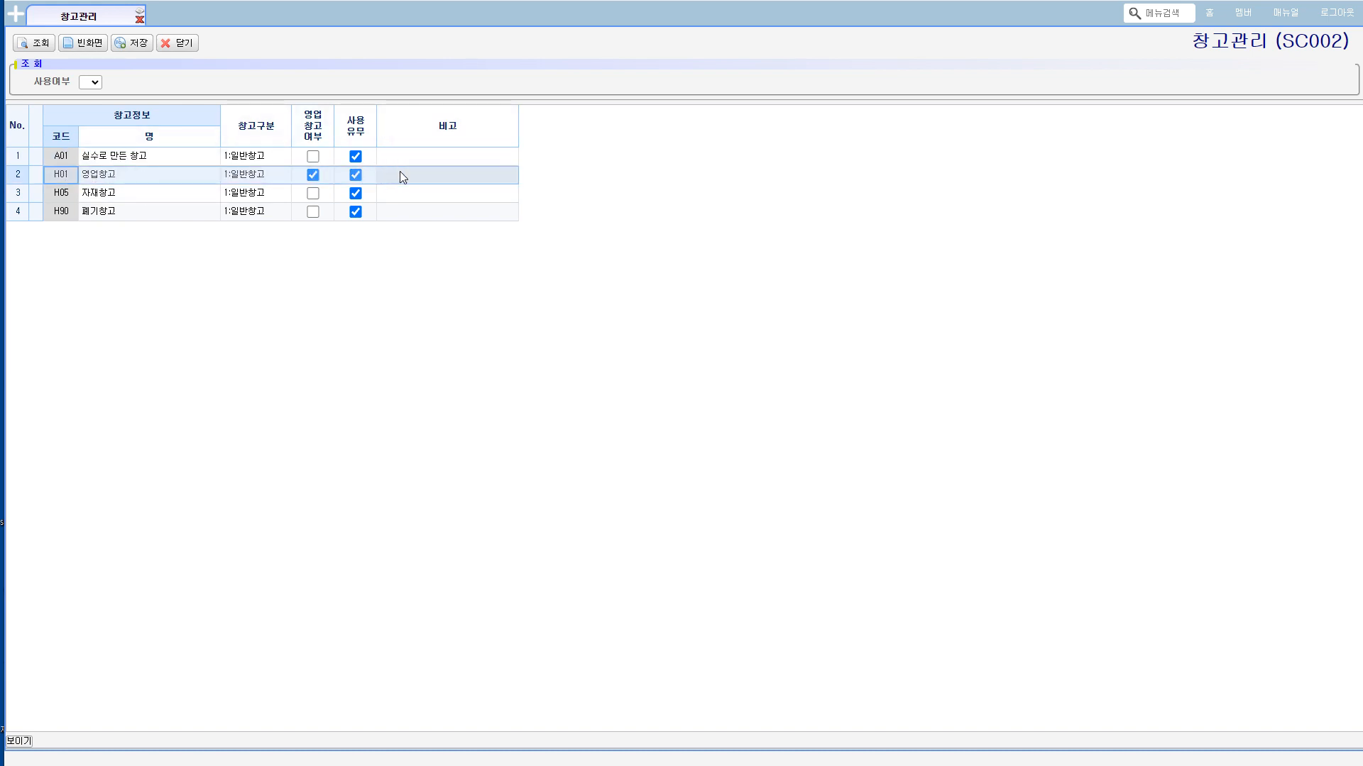
pyautogui.rightClick(248, 177)
pyautogui.click(286, 214)
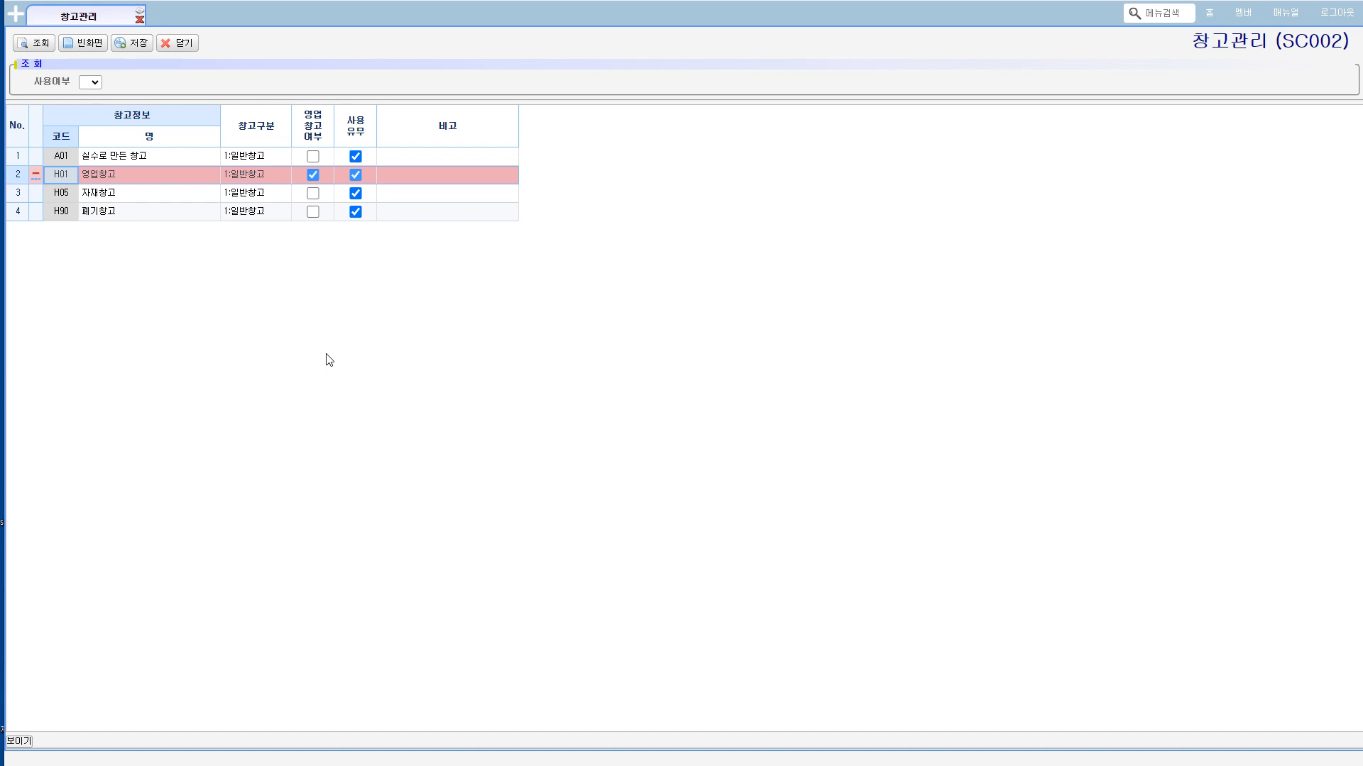
pyautogui.click(103, 175)
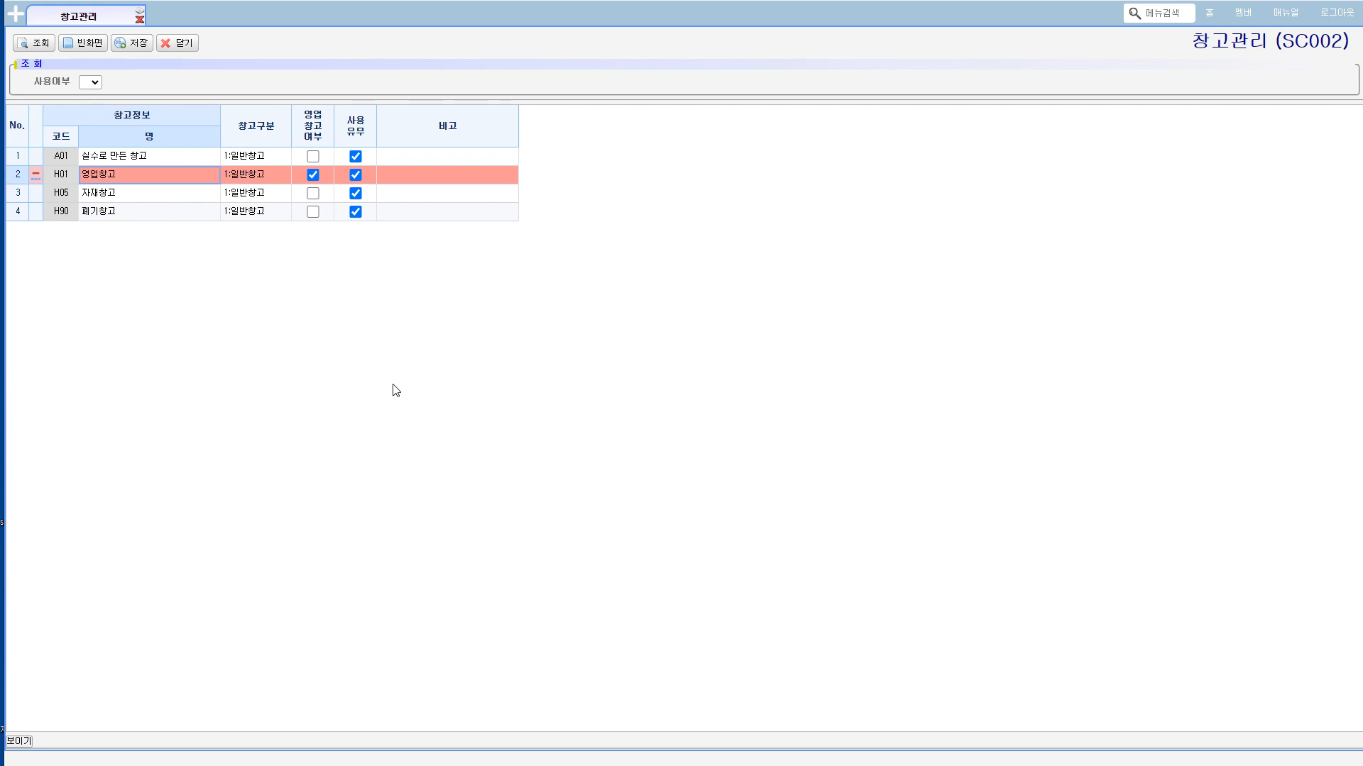
pyautogui.click(41, 44)
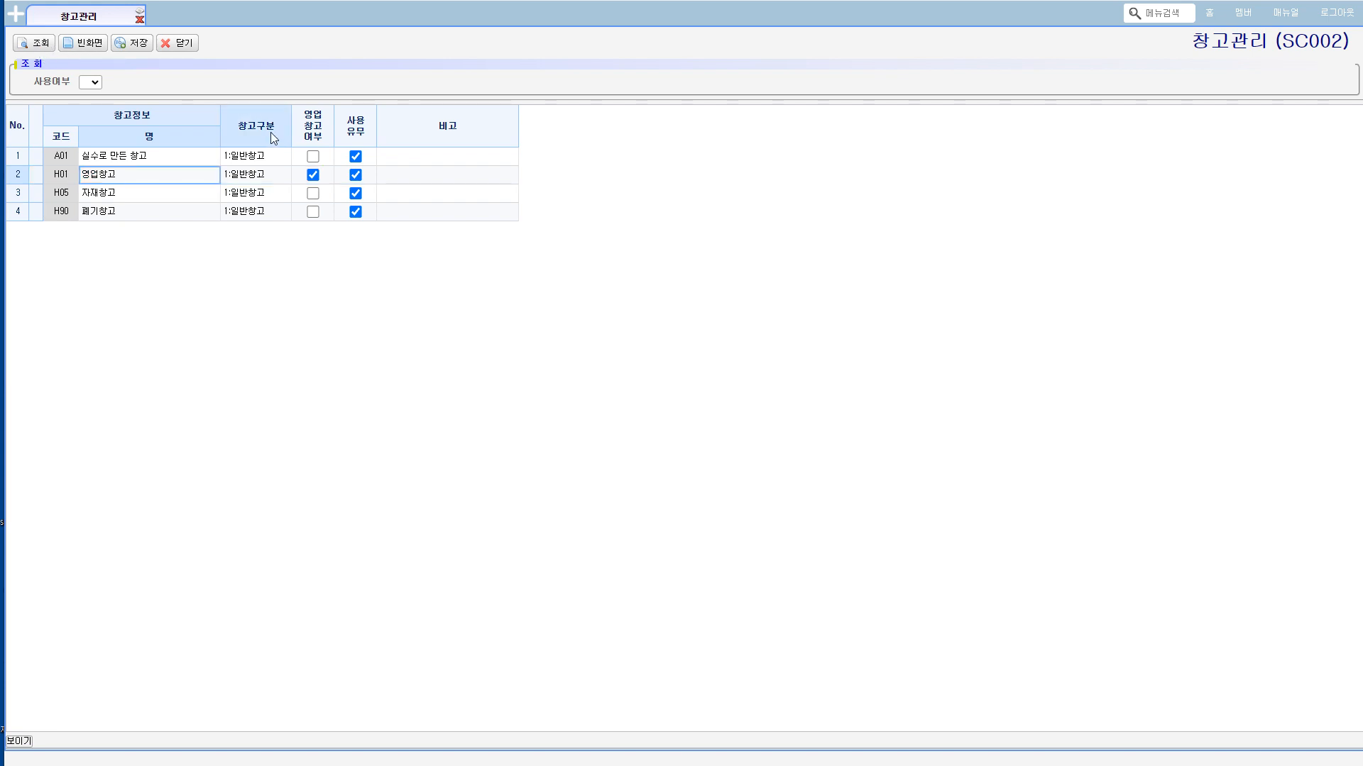
pyautogui.rightClick(169, 179)
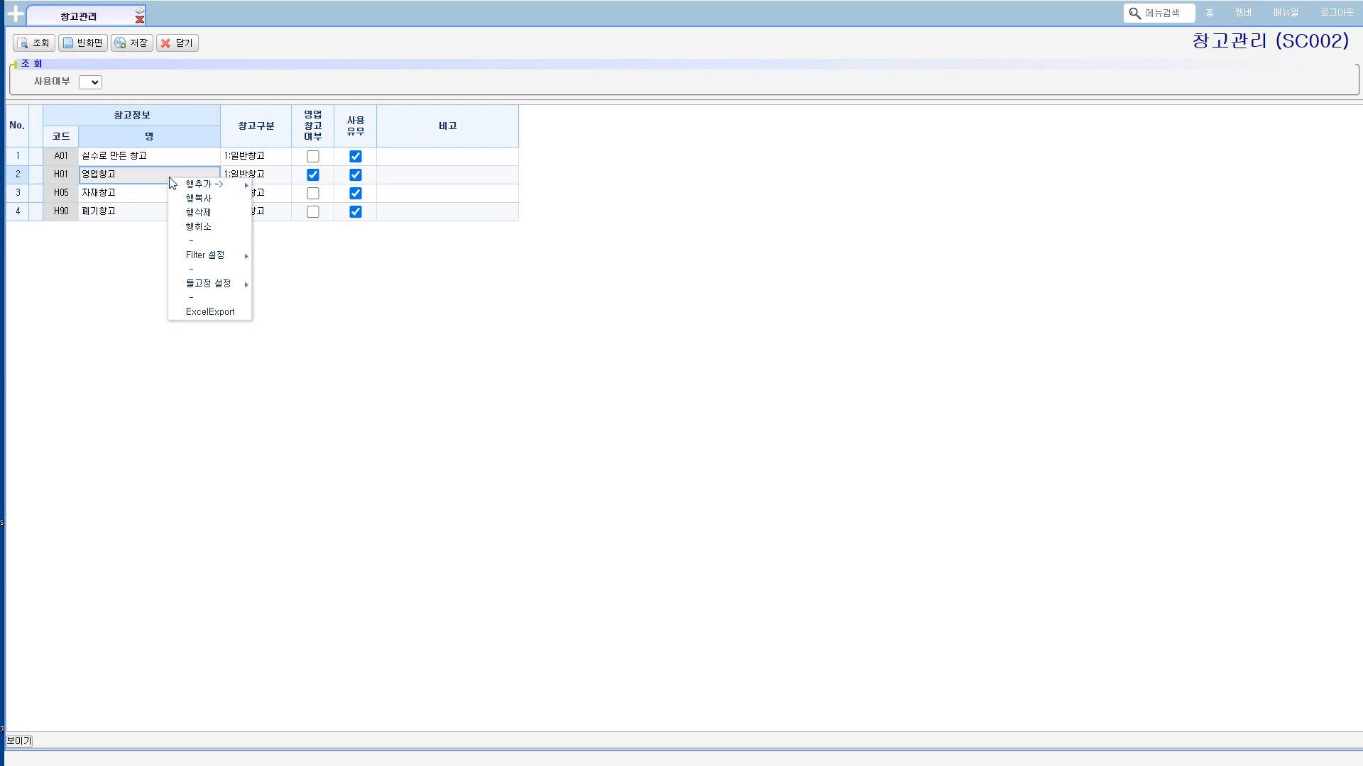
pyautogui.click(198, 212)
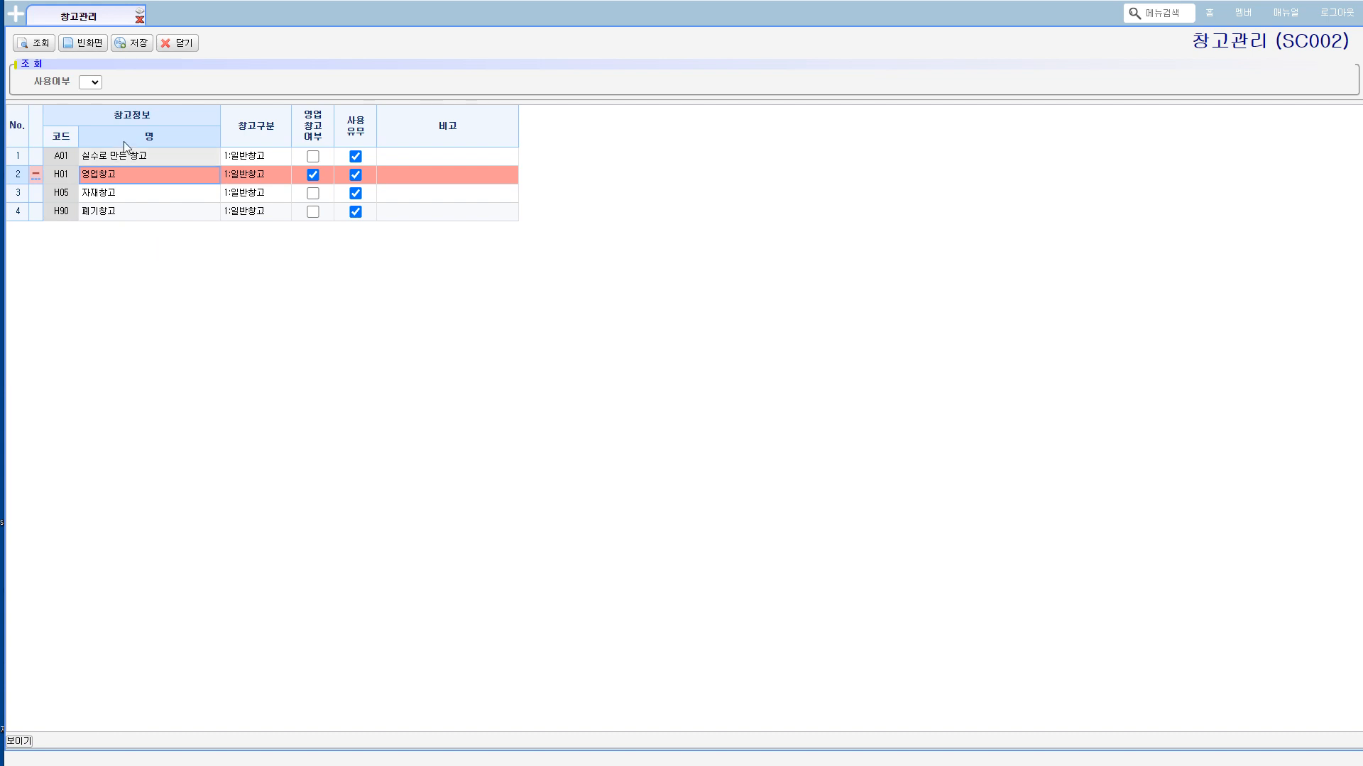
pyautogui.click(37, 47)
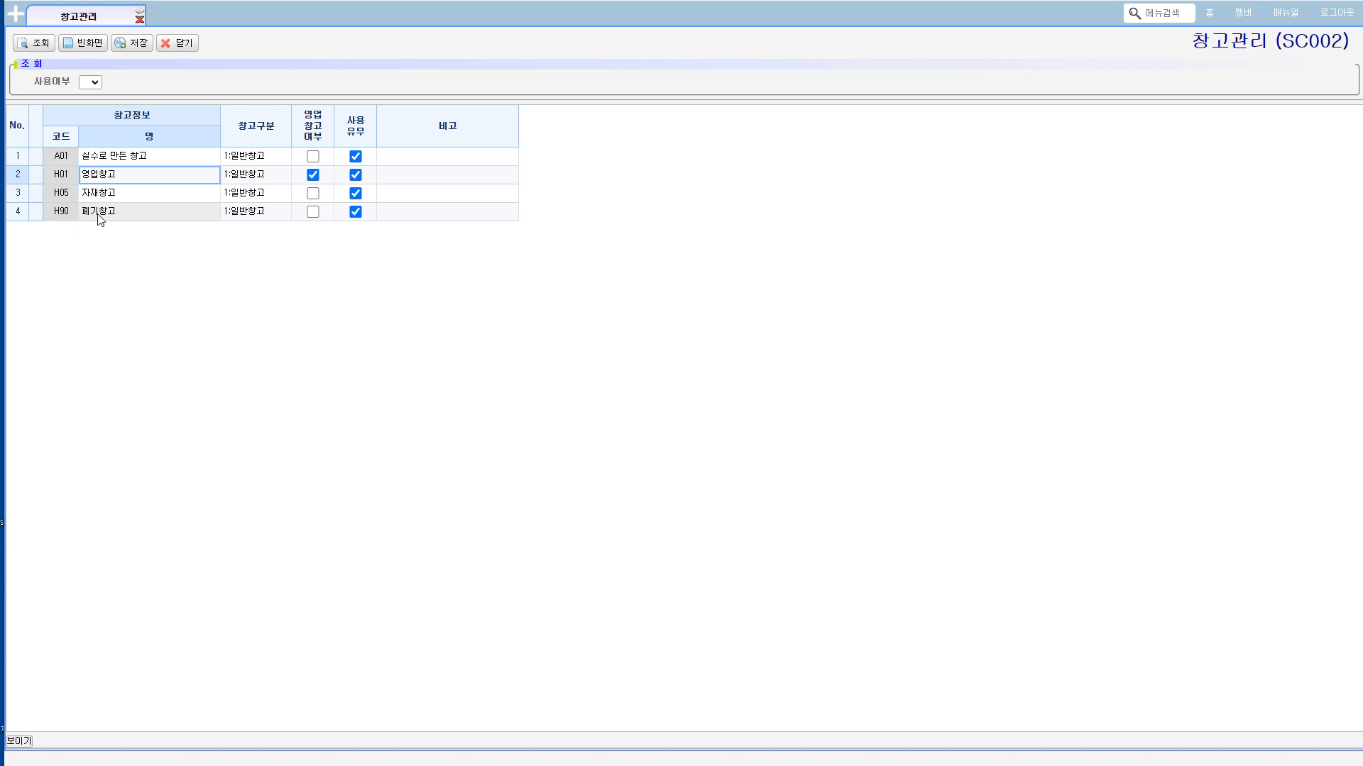
# Step: Try to save the deletion of the 영업창고 (H01) row, and reload the warehouse list to clear it
pyautogui.click(61, 174)
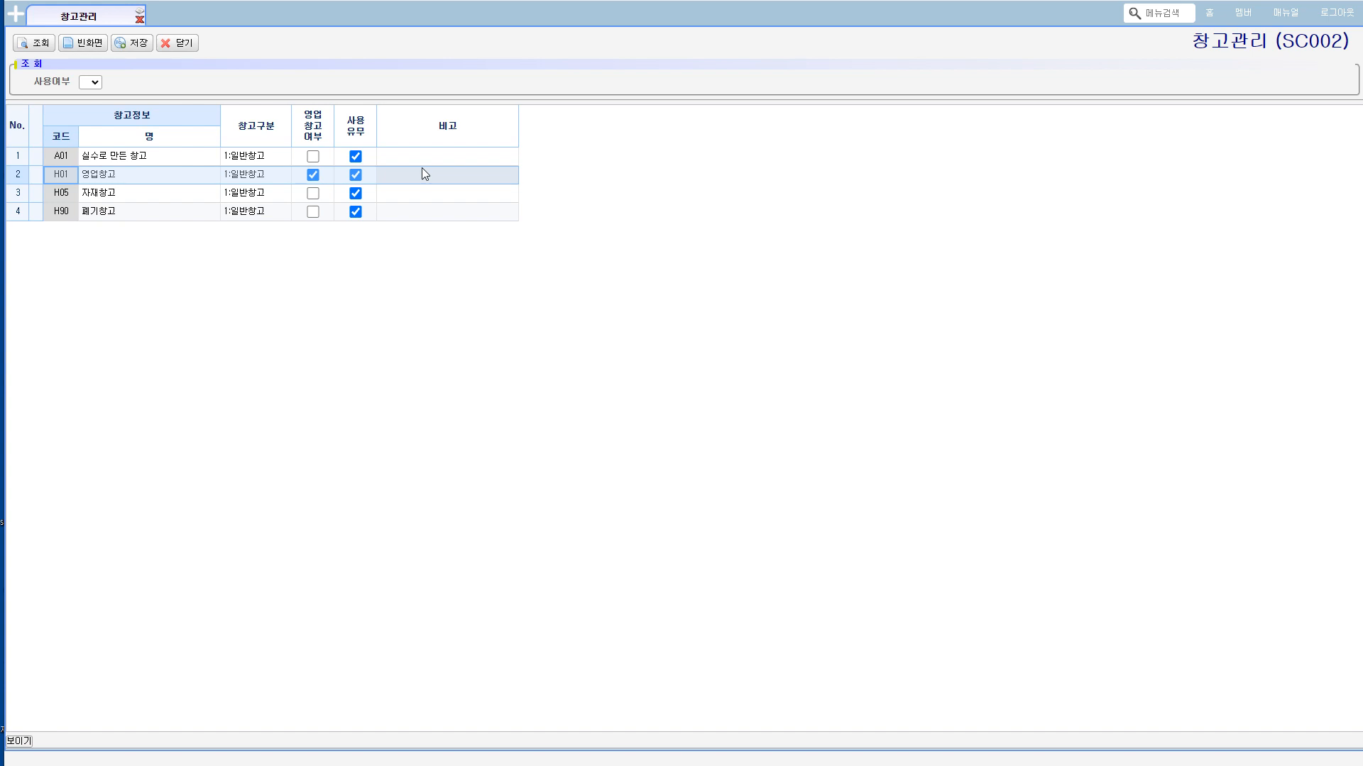
pyautogui.click(84, 179)
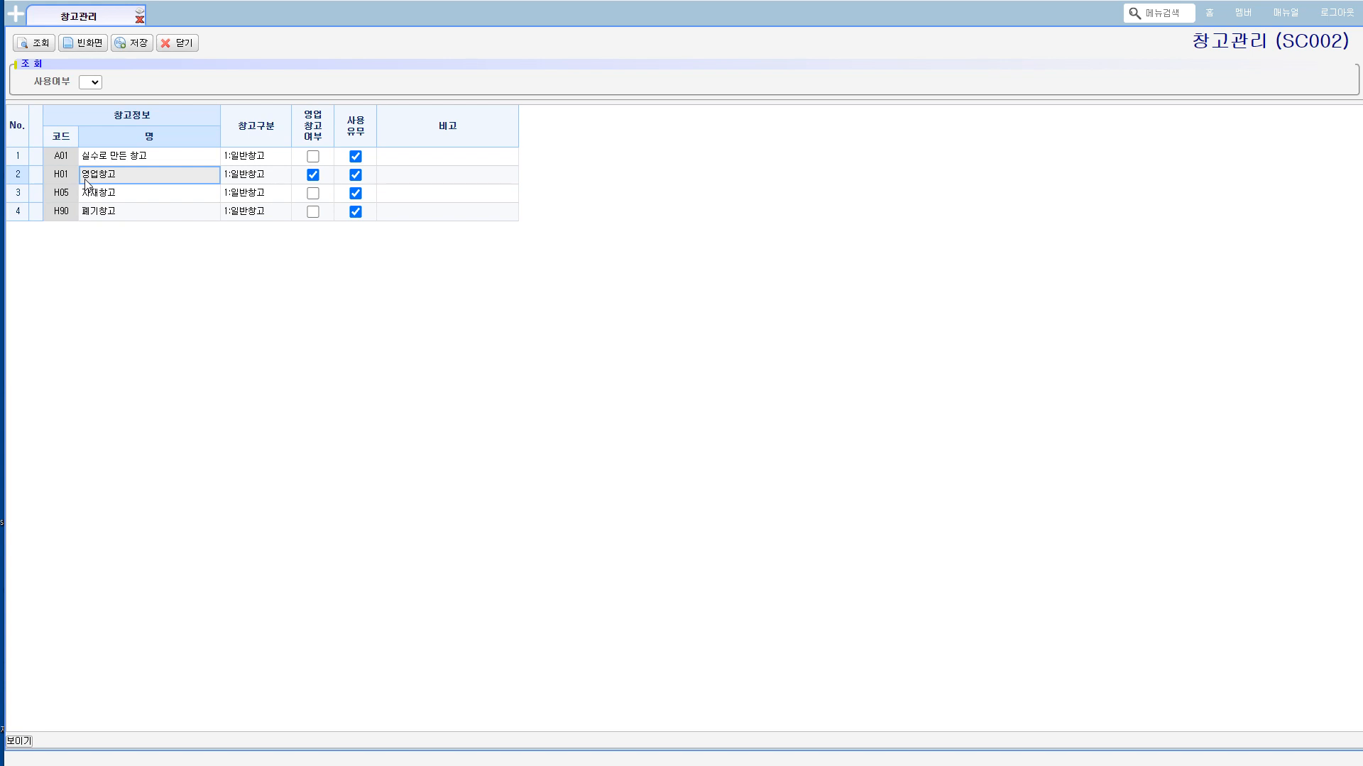
pyautogui.rightClick(85, 182)
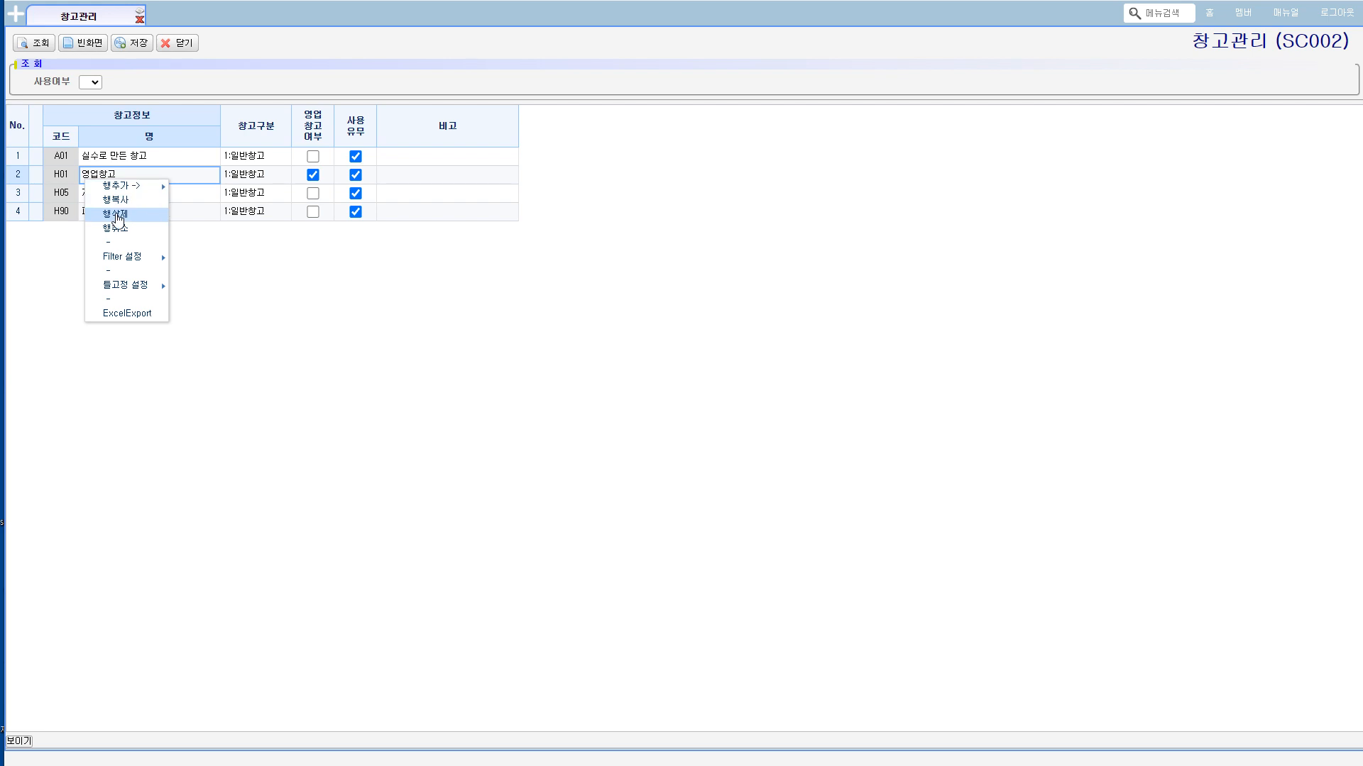
pyautogui.click(113, 213)
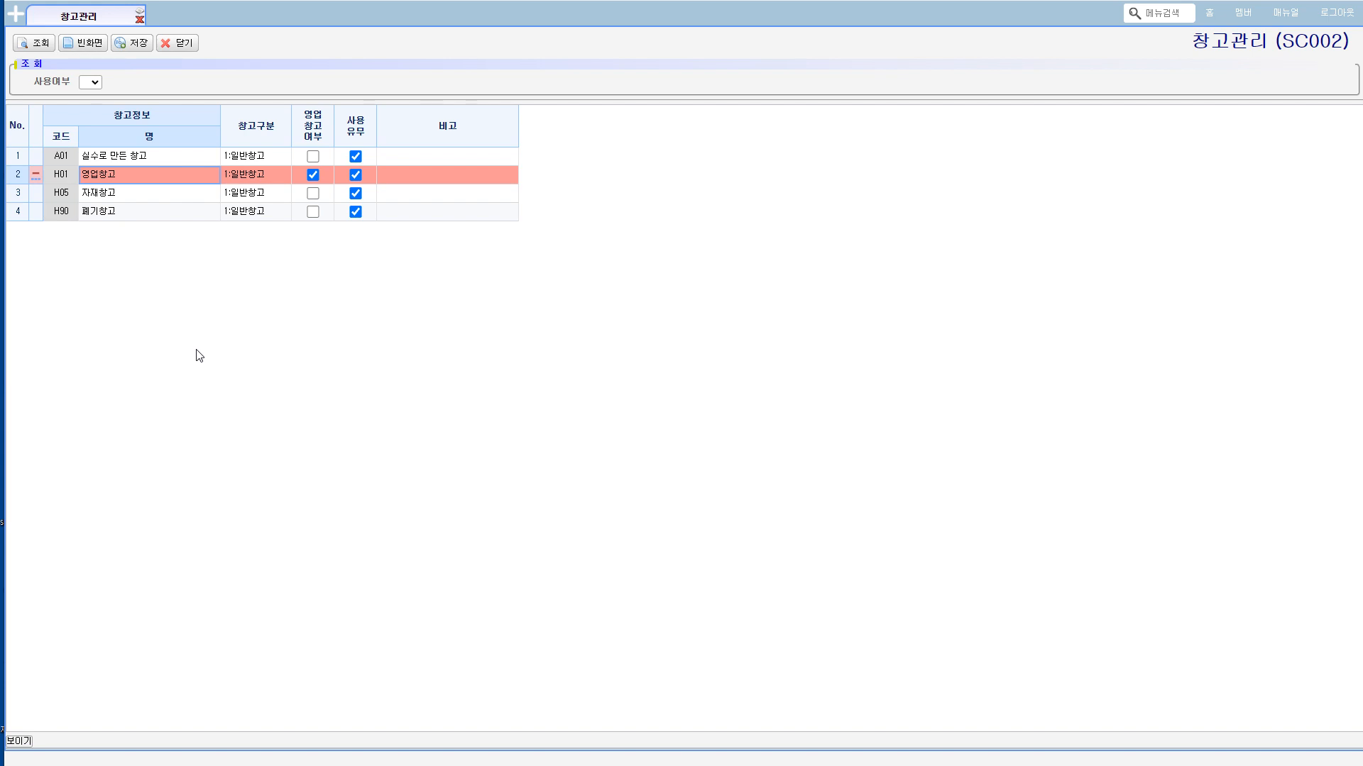
pyautogui.click(135, 44)
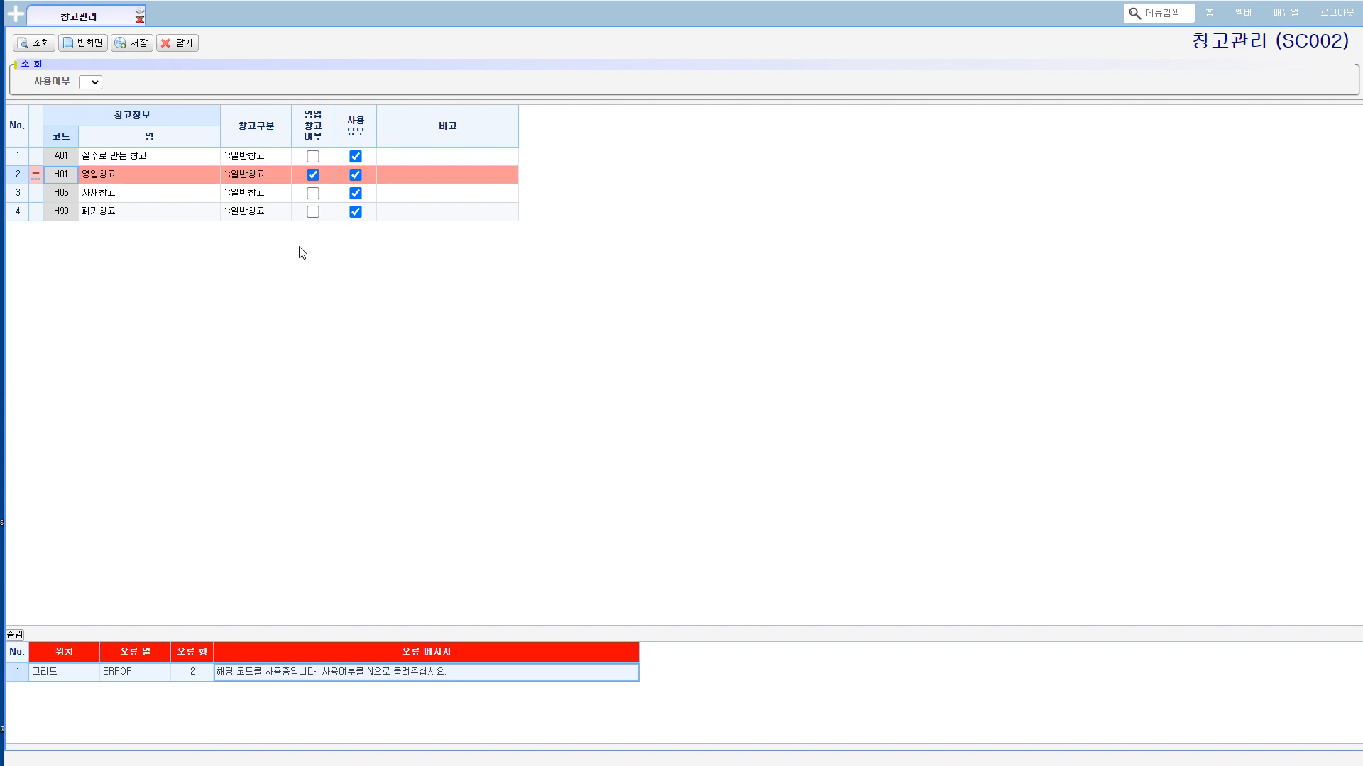
pyautogui.click(33, 47)
# Step: Delete the 실수로 만든 창고 (A01) row from the warehouse list and save the deletion
pyautogui.click(83, 160)
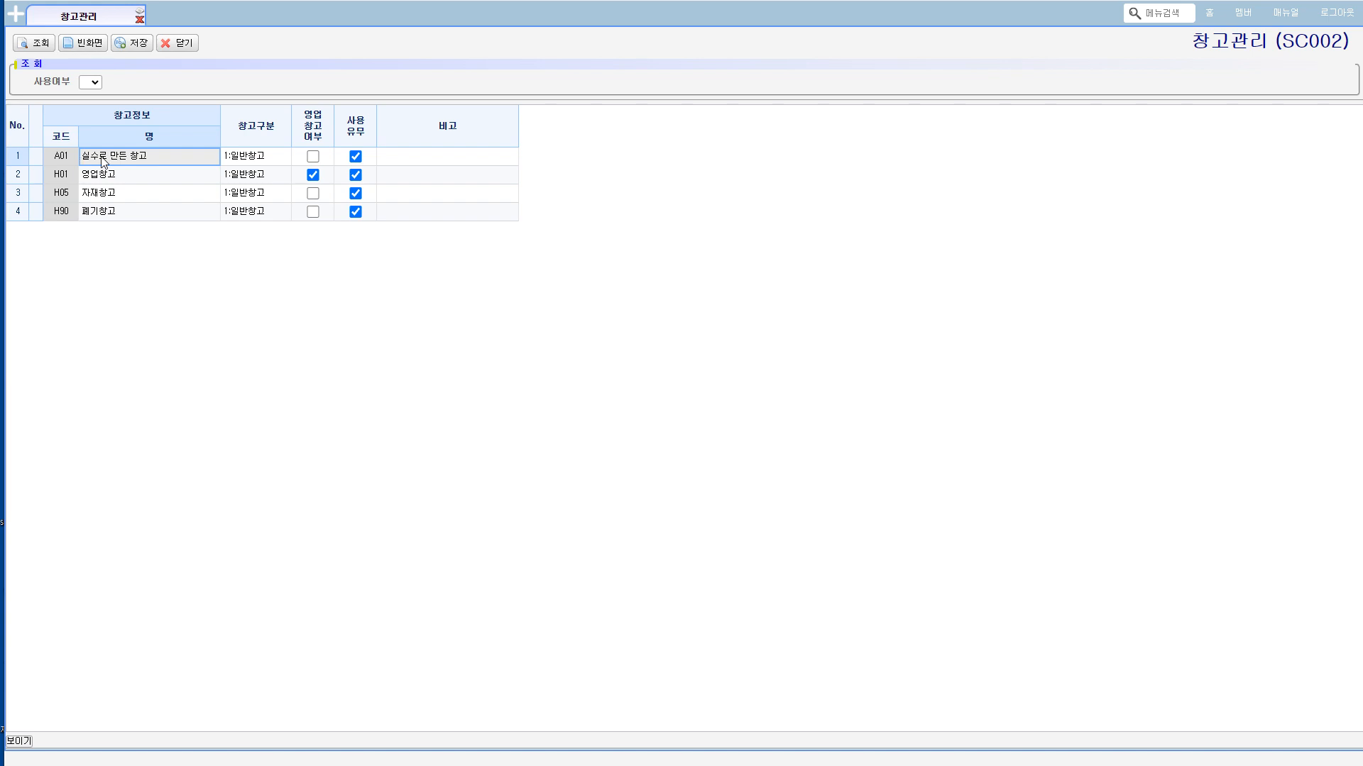
pyautogui.rightClick(101, 156)
pyautogui.click(123, 191)
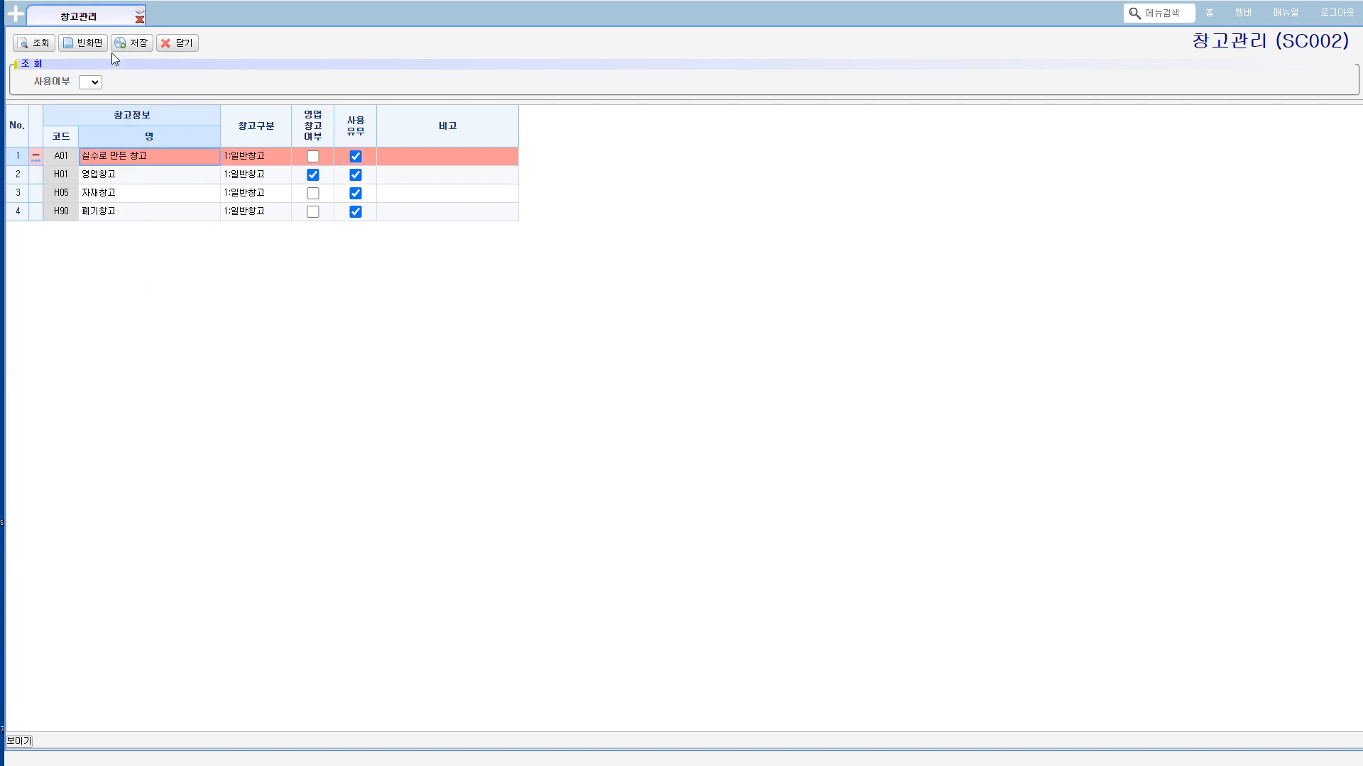
pyautogui.click(130, 47)
pyautogui.click(662, 417)
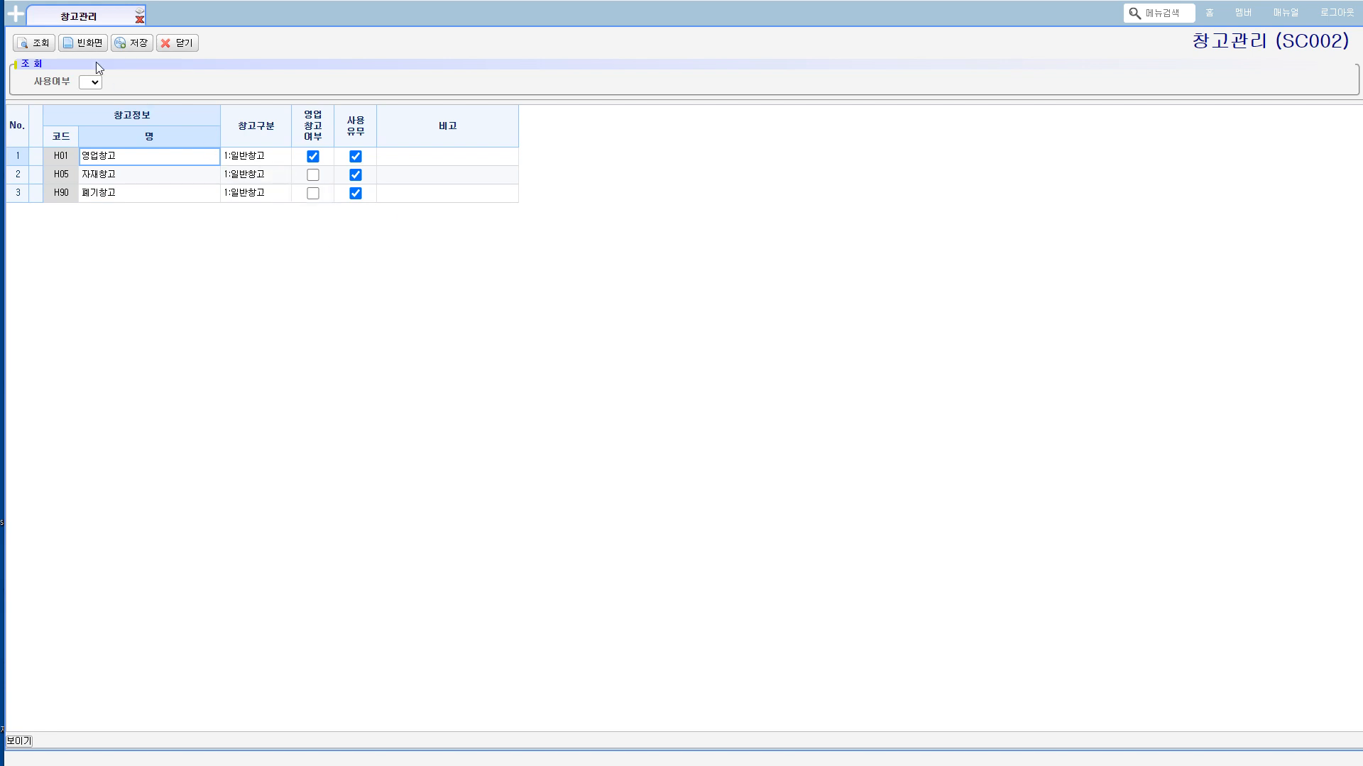
# Step: Open the 프로젝트관리 (SC004) screen under 기초정보관리 and query the project list
pyautogui.click(15, 13)
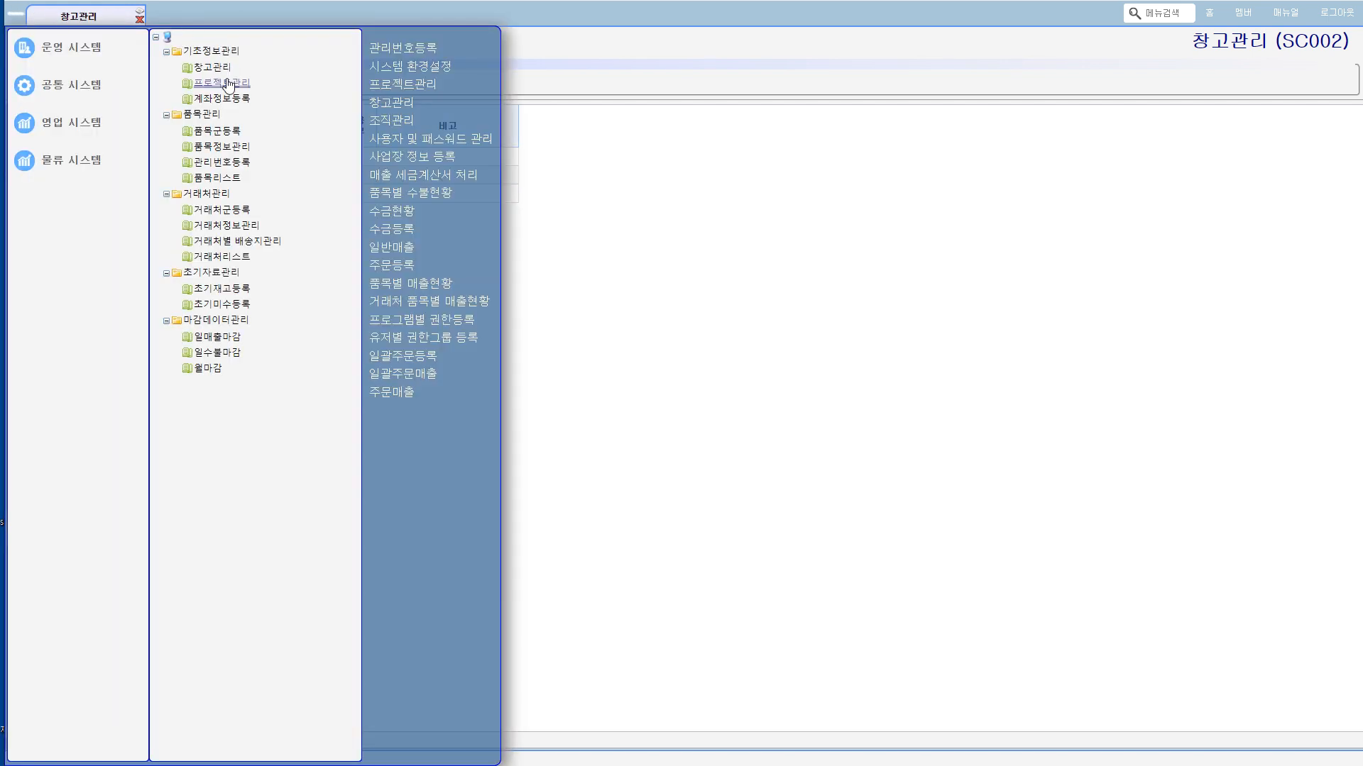
pyautogui.click(226, 85)
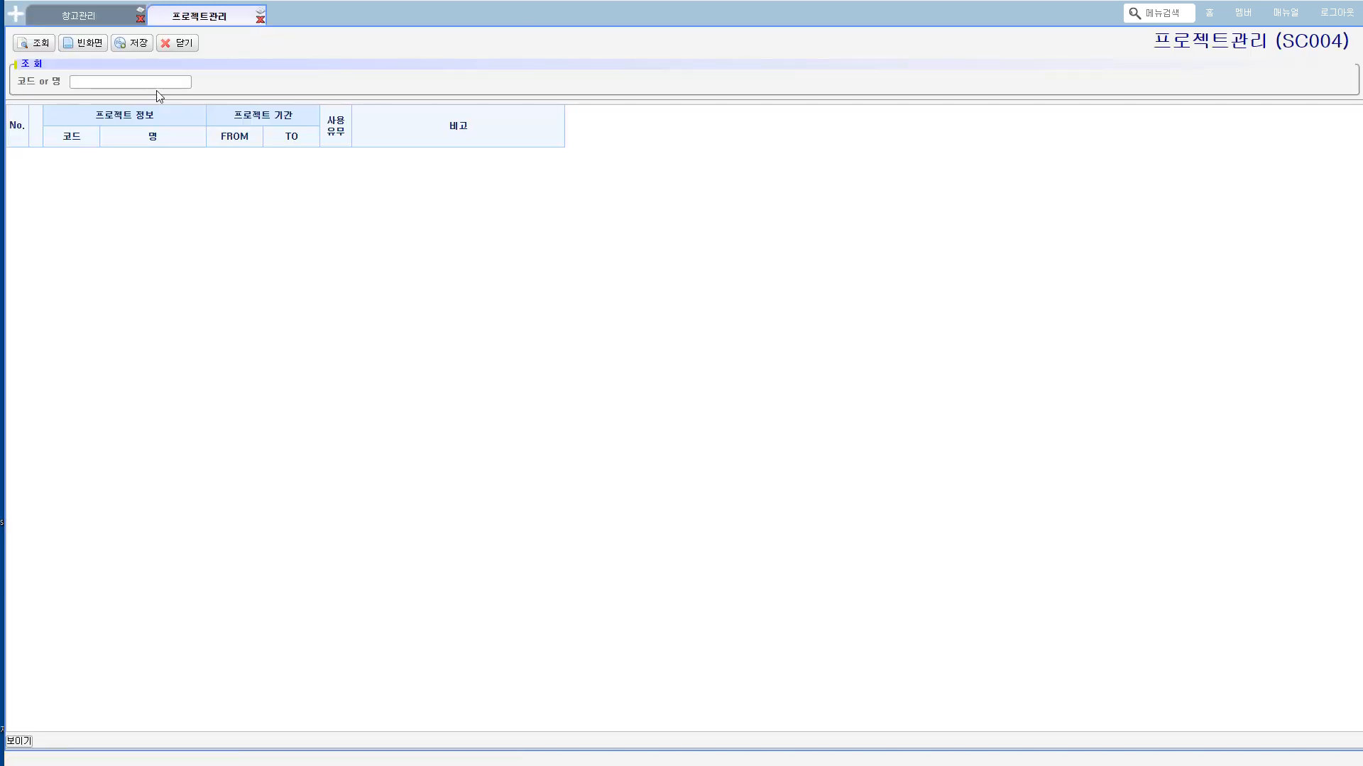
pyautogui.click(36, 45)
pyautogui.click(658, 416)
# Step: Add one project row with code A20221005 and name 하반기 대량납품건, and save it
pyautogui.rightClick(305, 219)
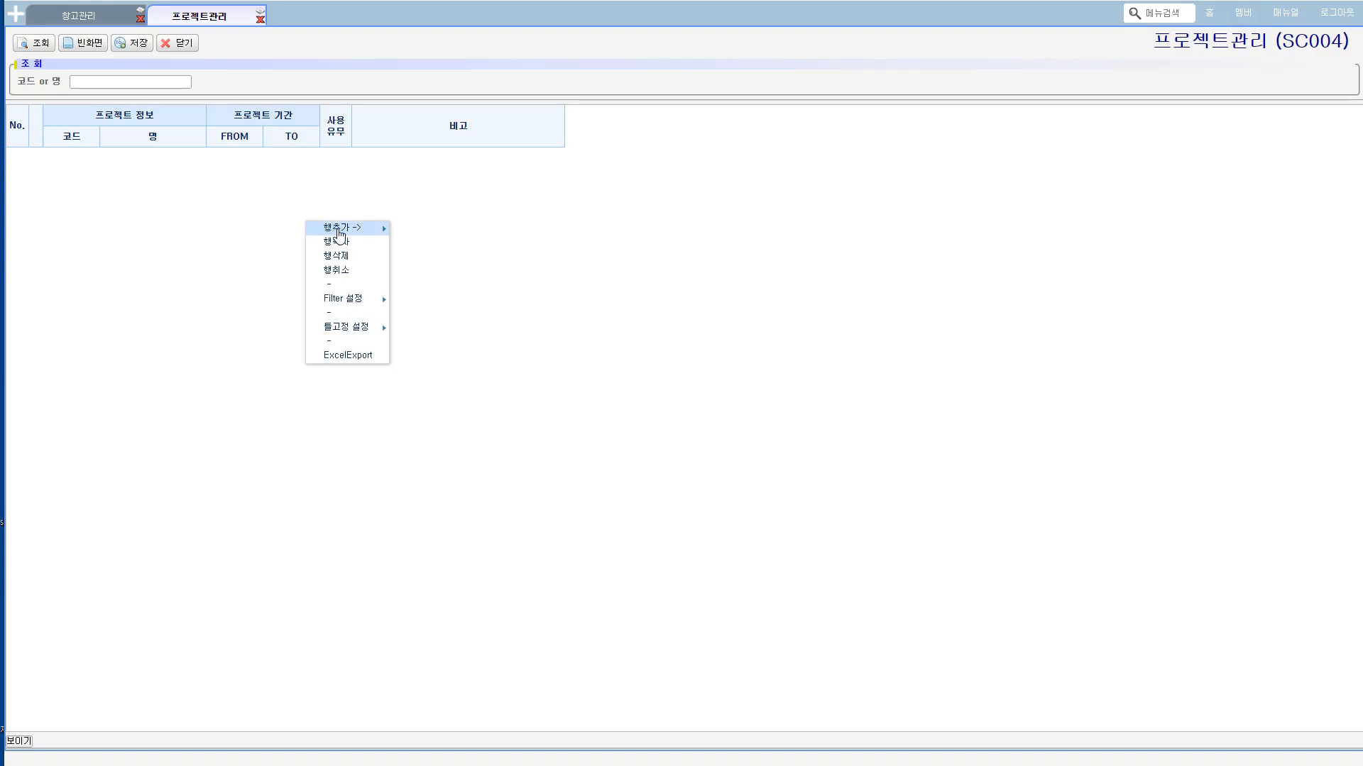
pyautogui.moveTo(355, 225)
pyautogui.click(419, 226)
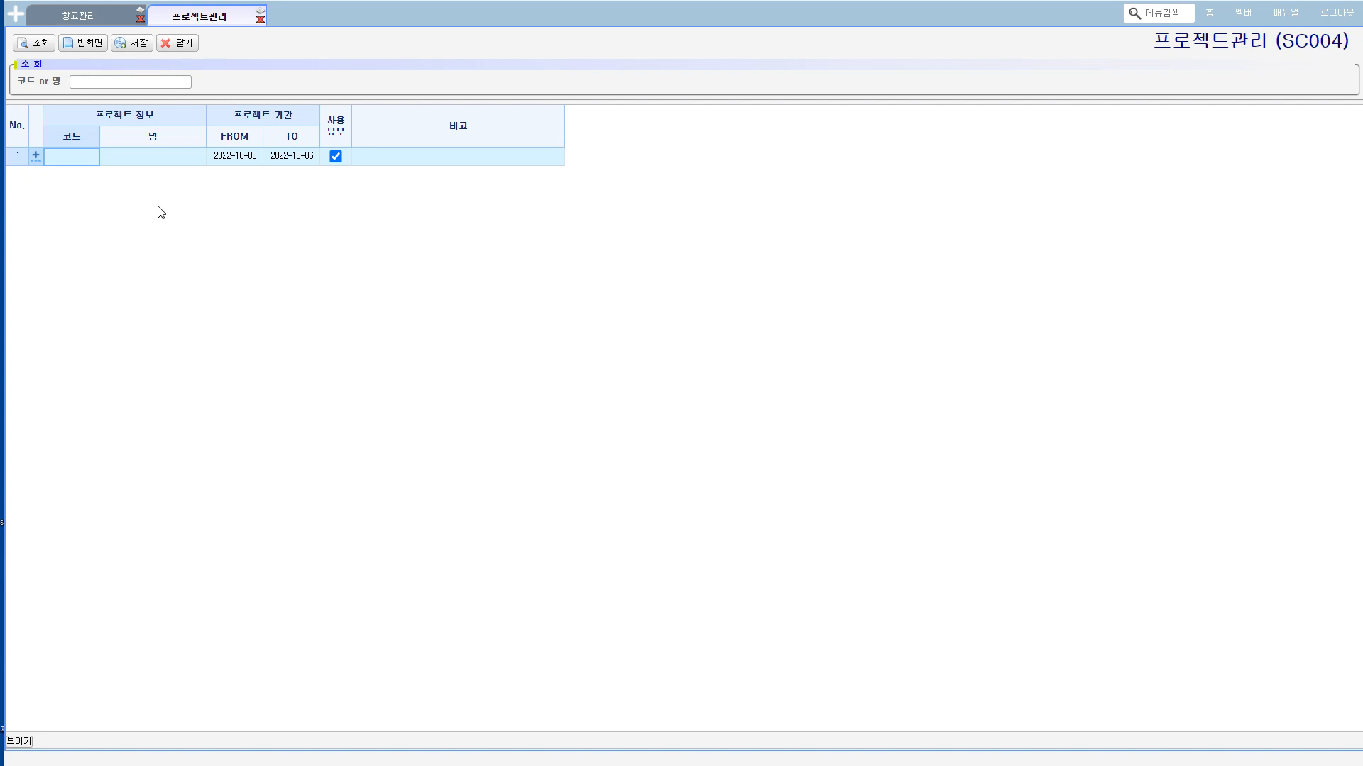
pyautogui.write('A')
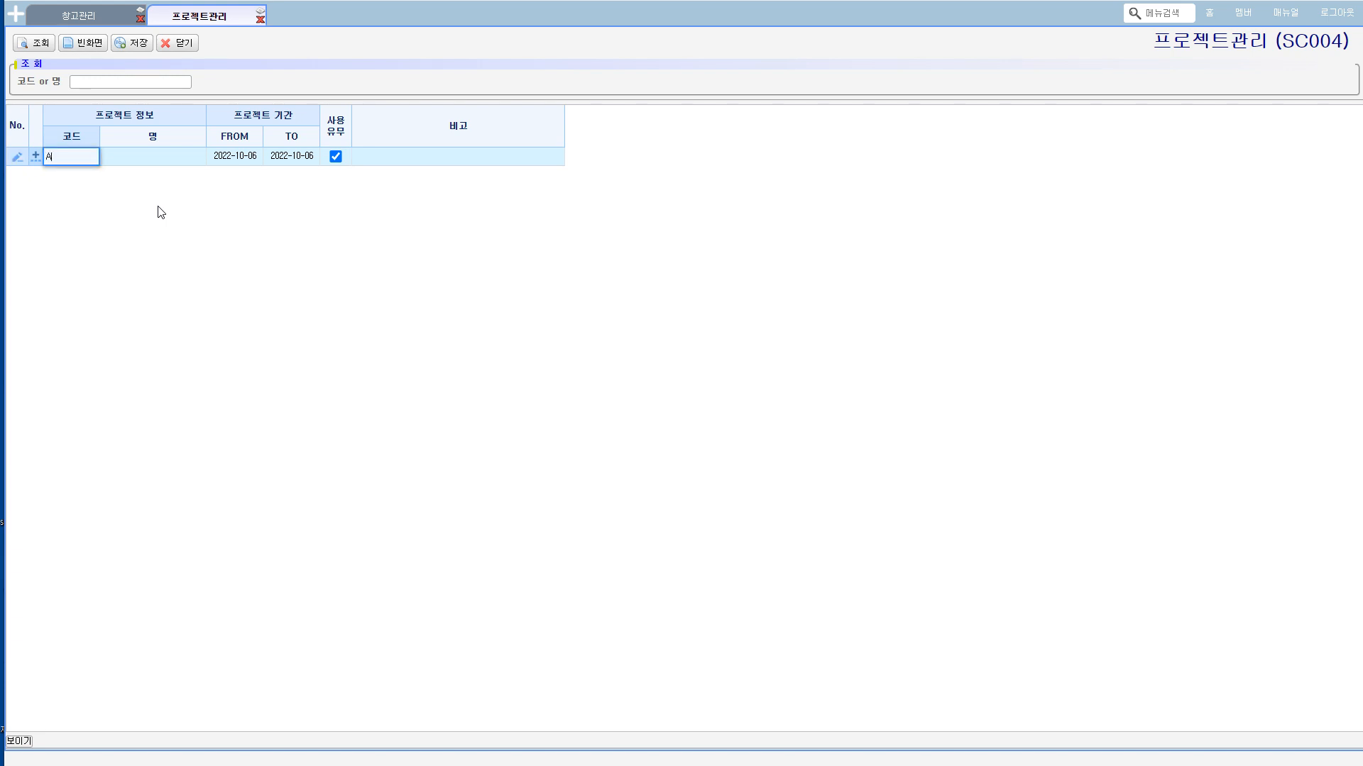
pyautogui.write('20221005')
pyautogui.press('Tab')
pyautogui.write('하반기 ')
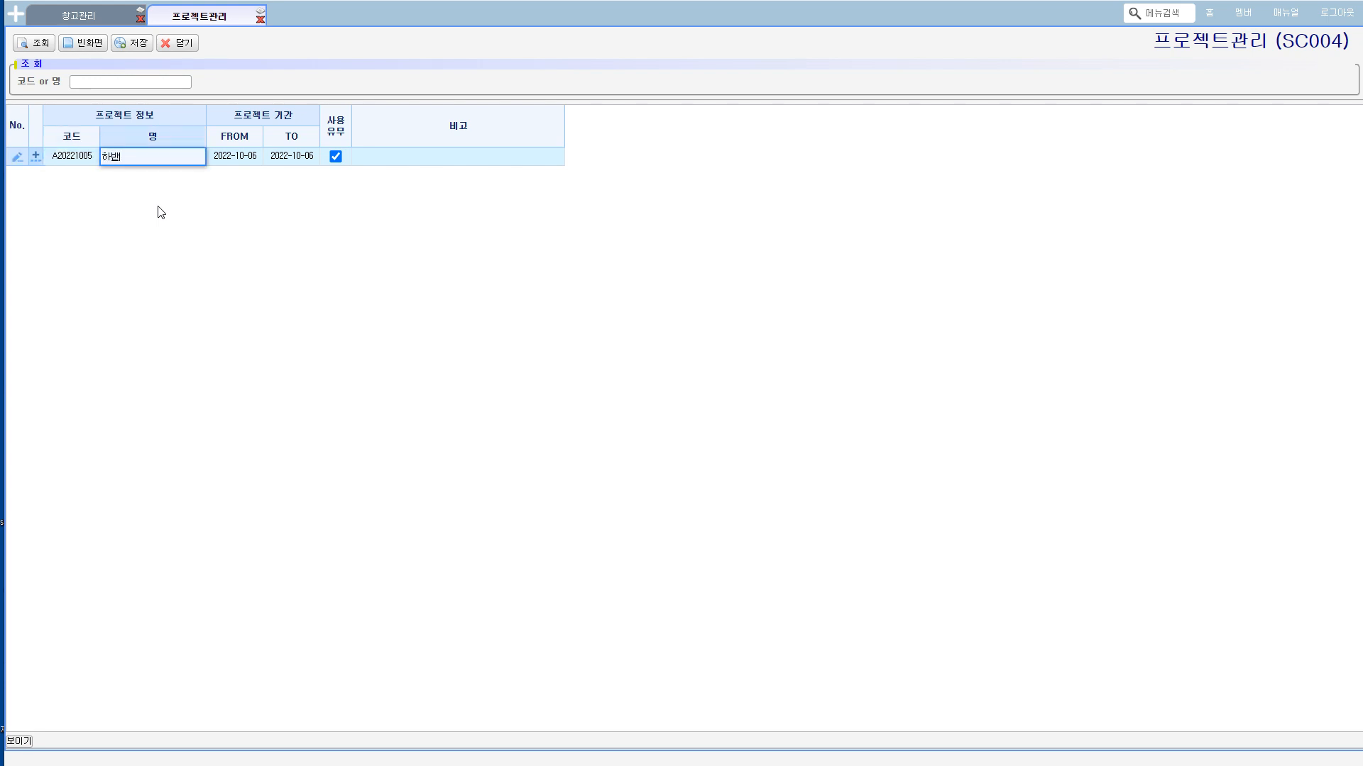
pyautogui.write('대량납품건')
pyautogui.click(134, 43)
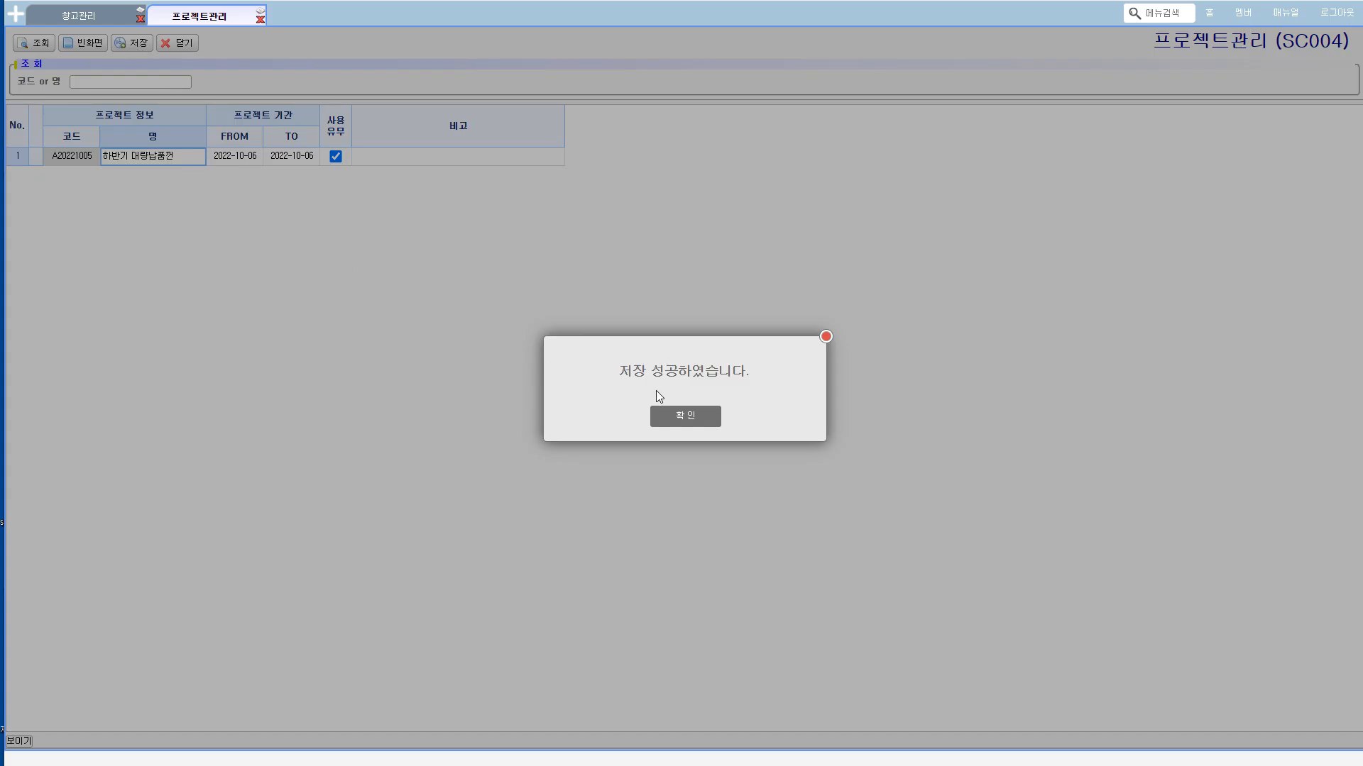
pyautogui.click(659, 409)
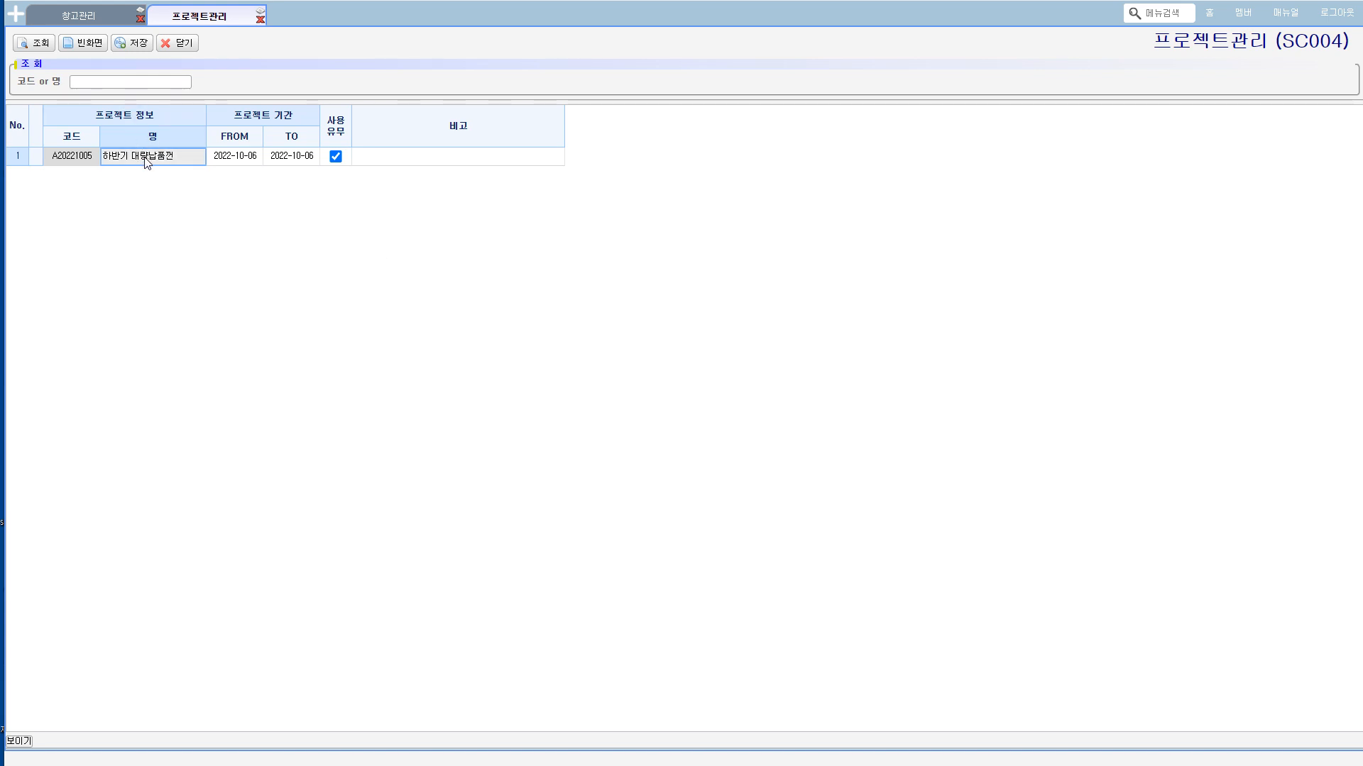
# Step: Open 주문등록 (SS100) under 주문관리 in 영업 시스템 and assign the project A20221005 하반기 대량납품건 to the order
pyautogui.click(17, 15)
pyautogui.click(92, 121)
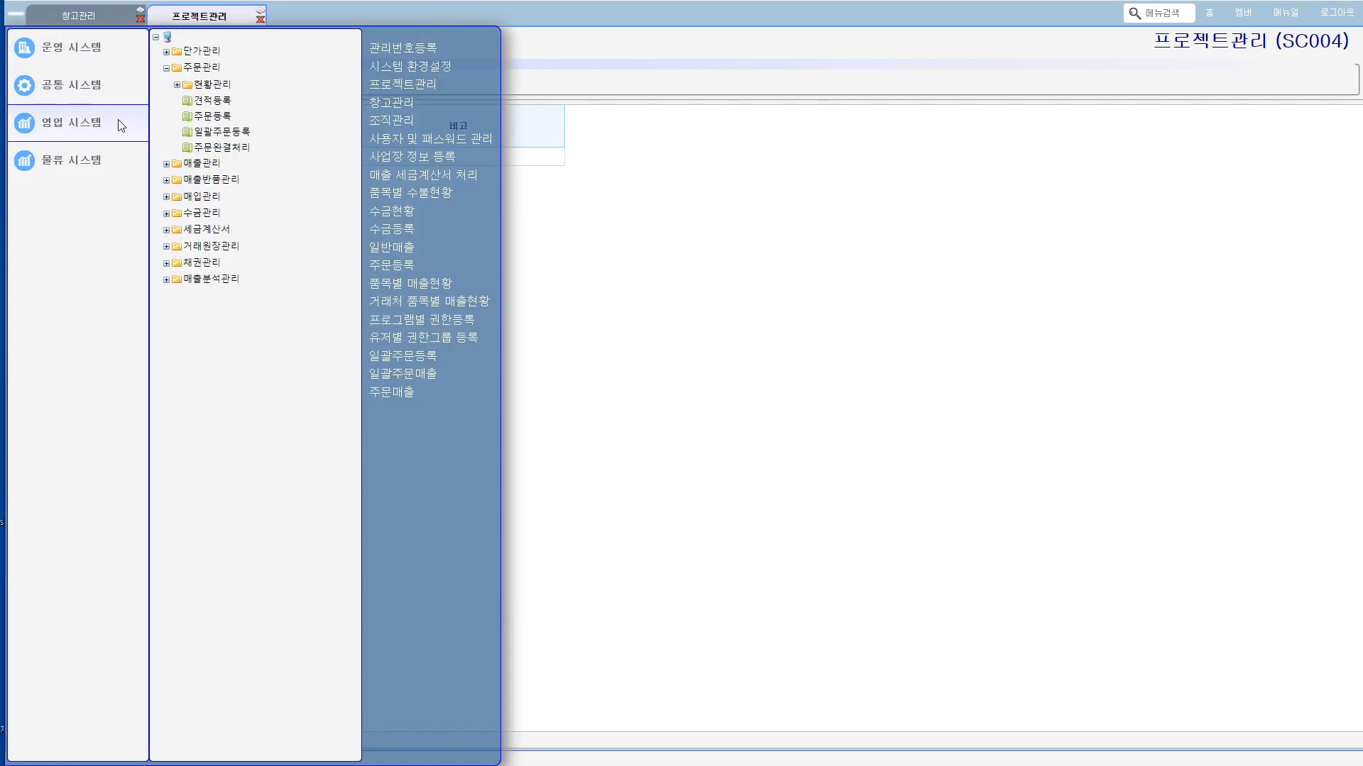
pyautogui.doubleClick(196, 117)
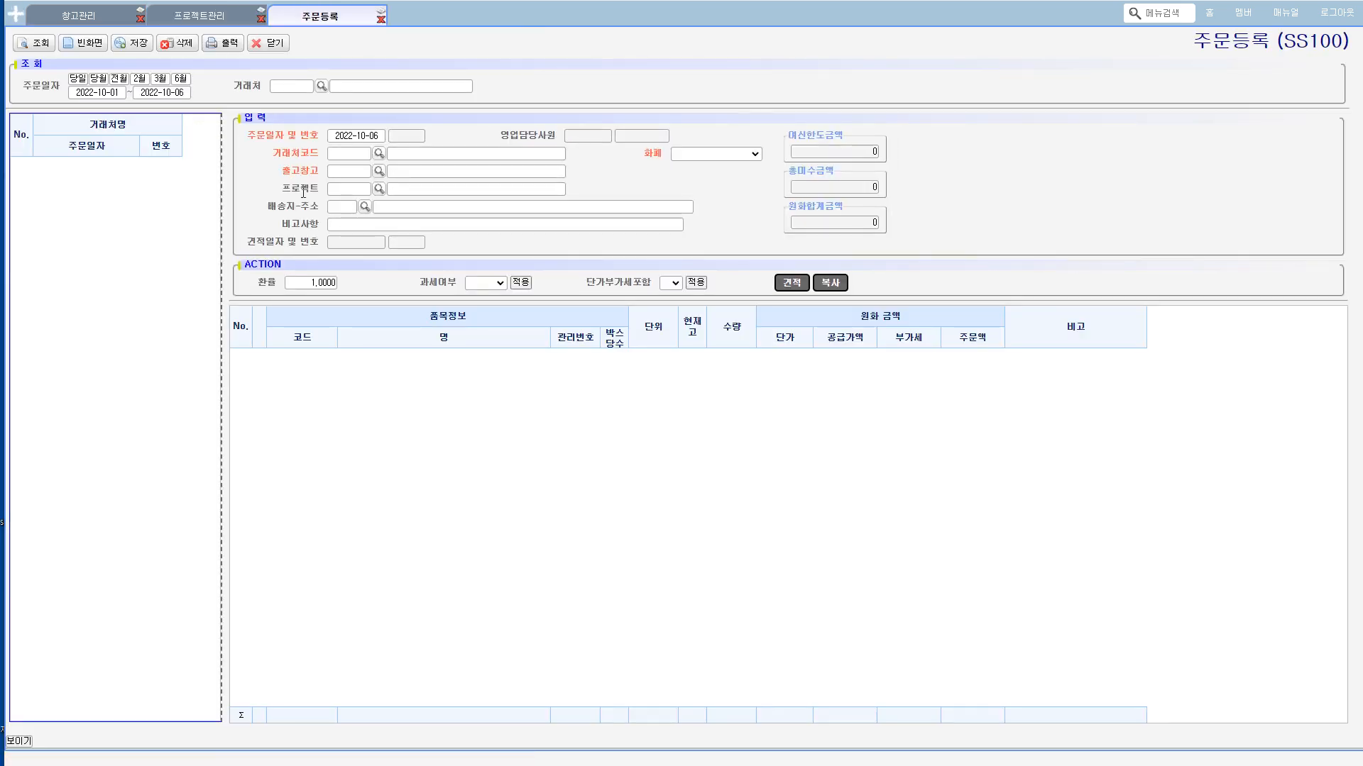
pyautogui.click(379, 189)
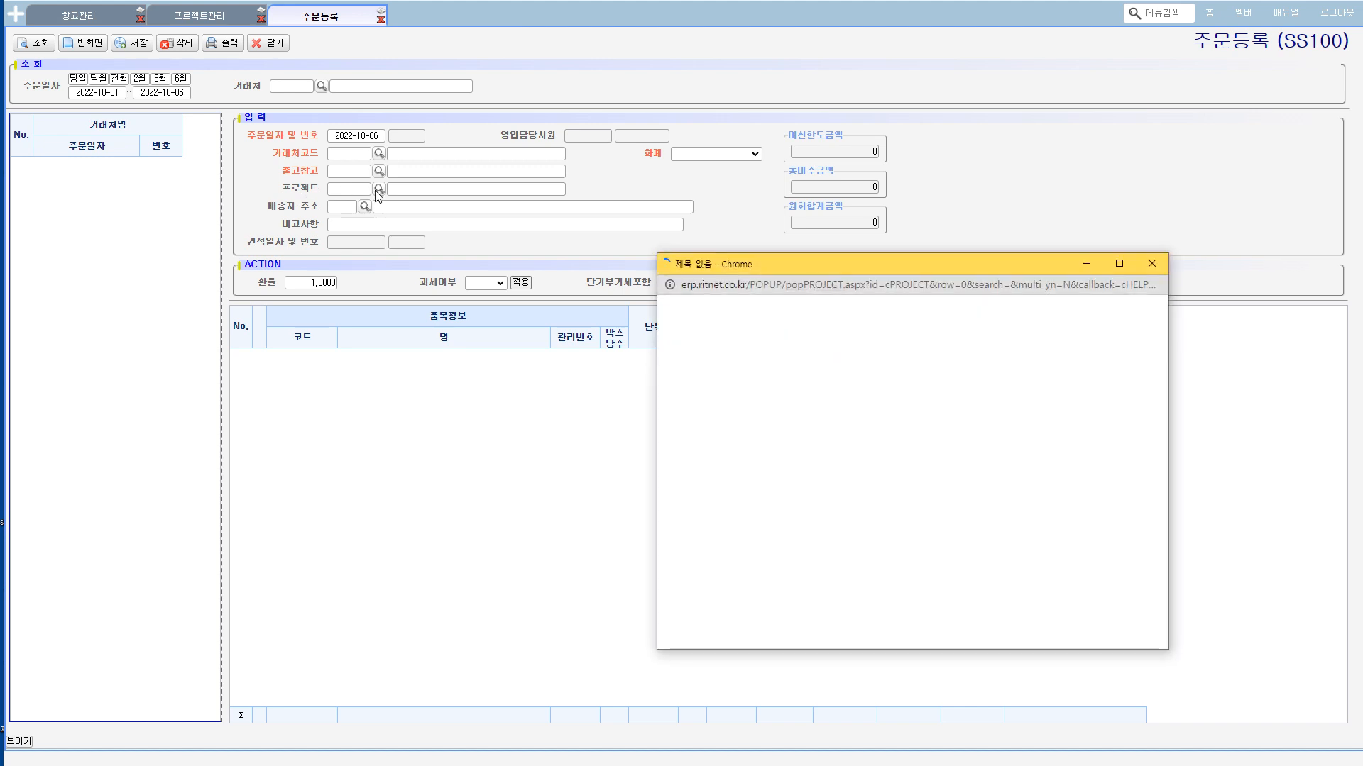
pyautogui.click(1042, 346)
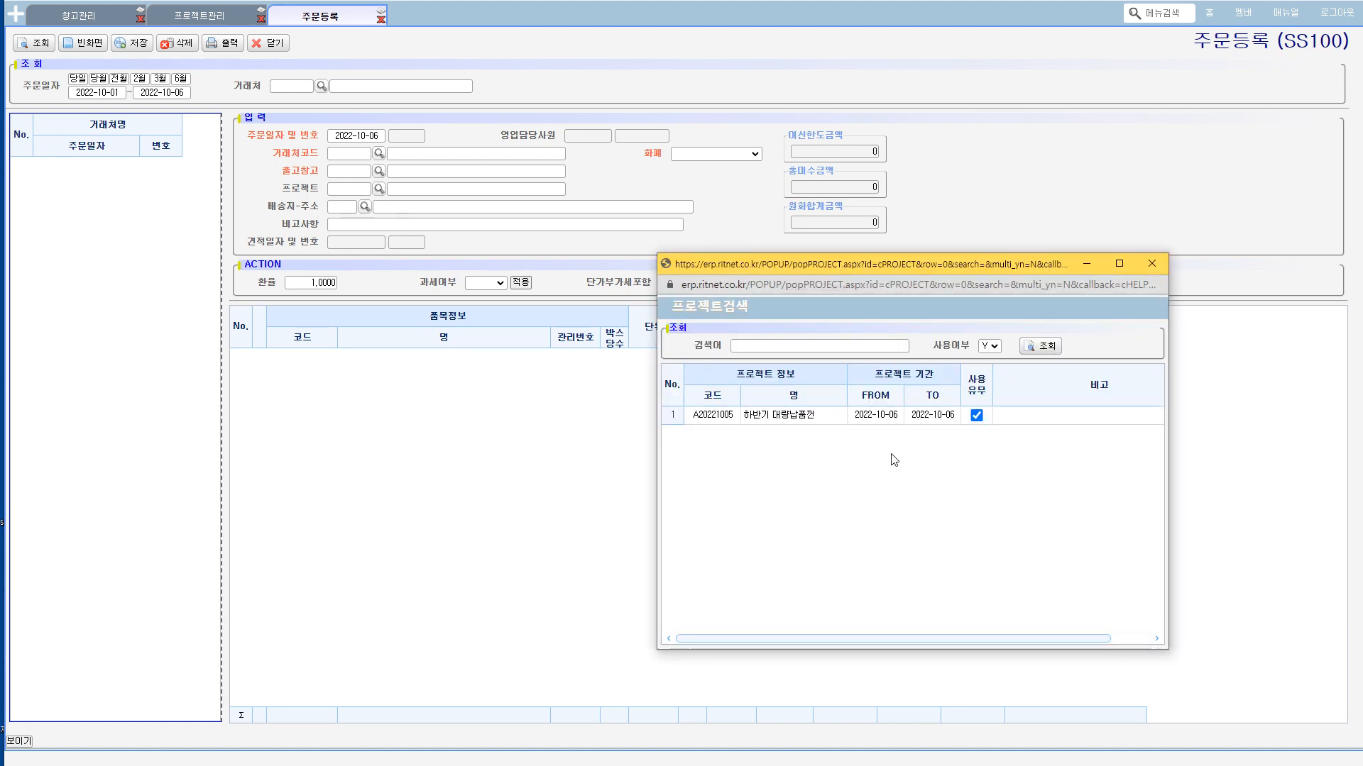
pyautogui.click(769, 420)
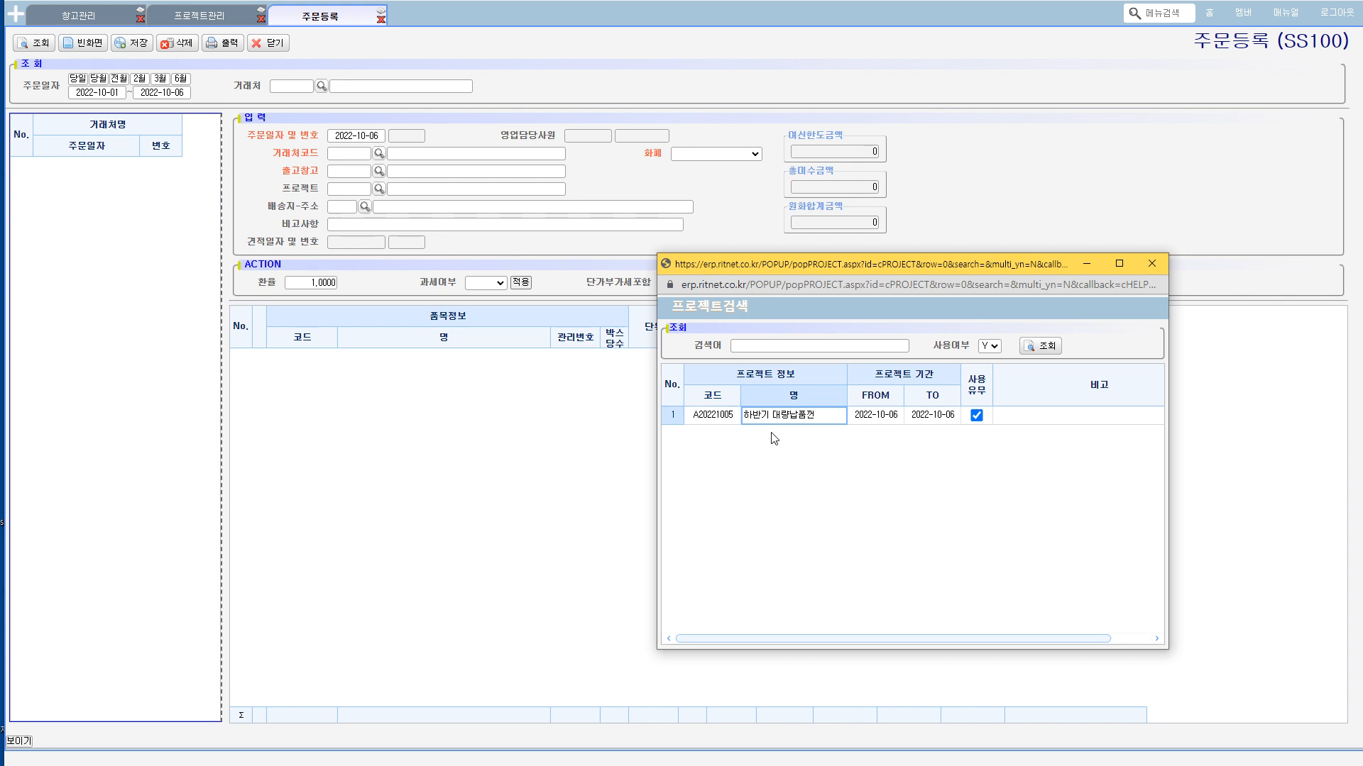
pyautogui.doubleClick(785, 426)
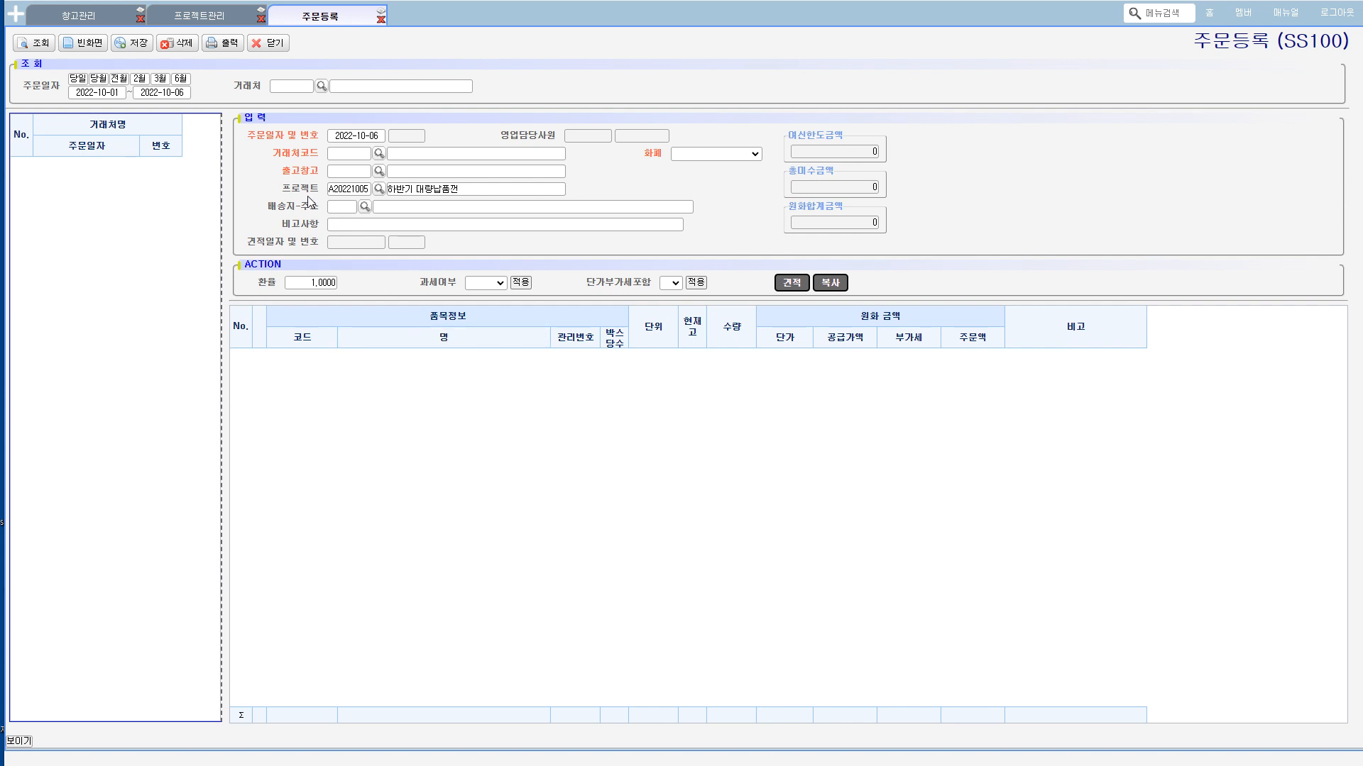
# Step: Open 시스템 환경설정 (SO005) under 운영관리 and set 프로젝트 사용여부 to N (not used)
pyautogui.click(205, 23)
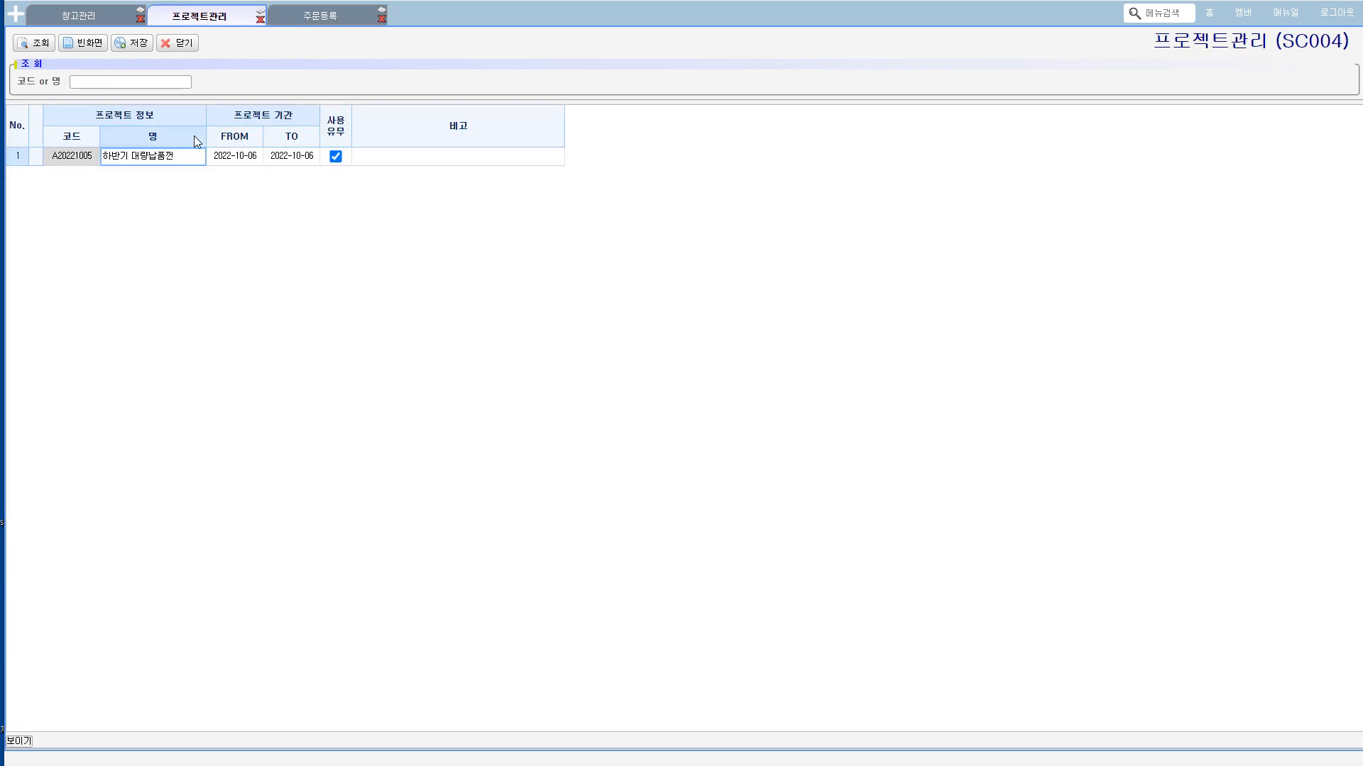
pyautogui.click(15, 14)
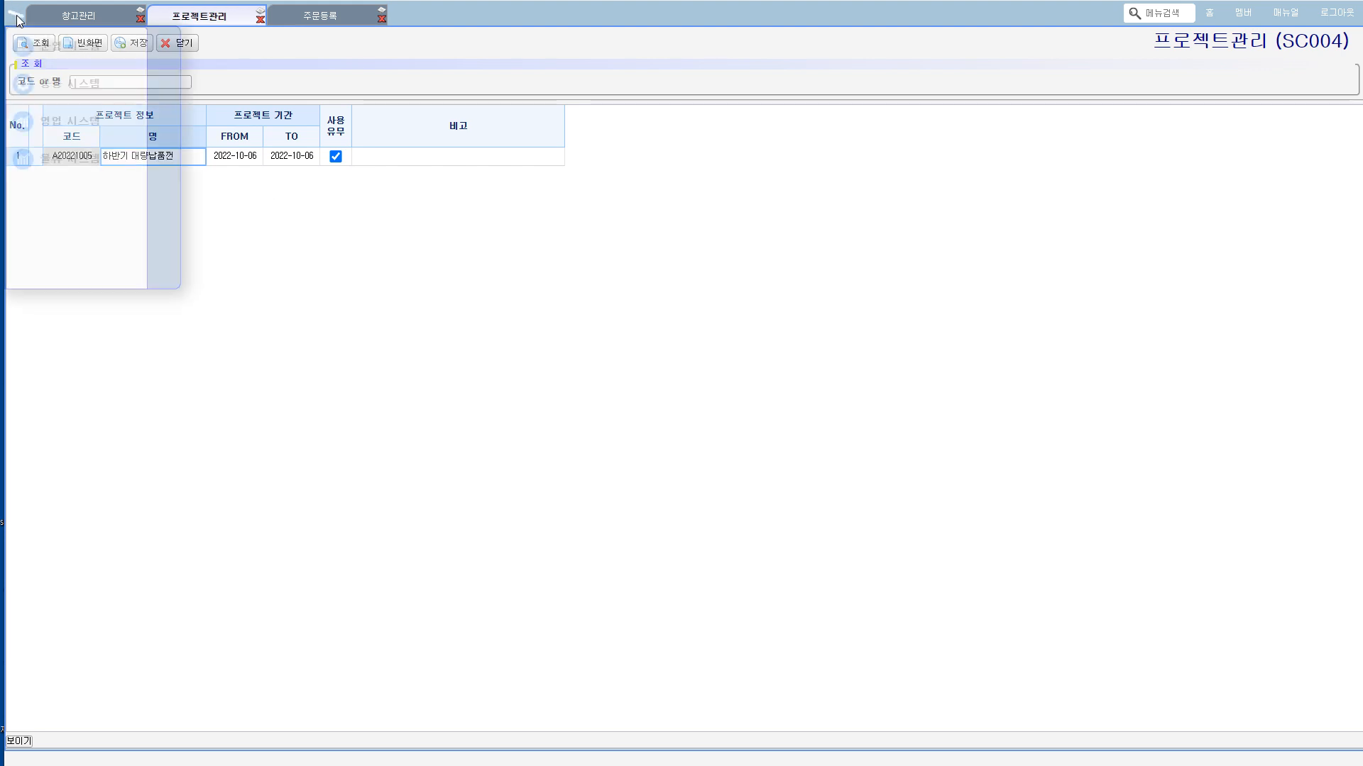
pyautogui.click(64, 47)
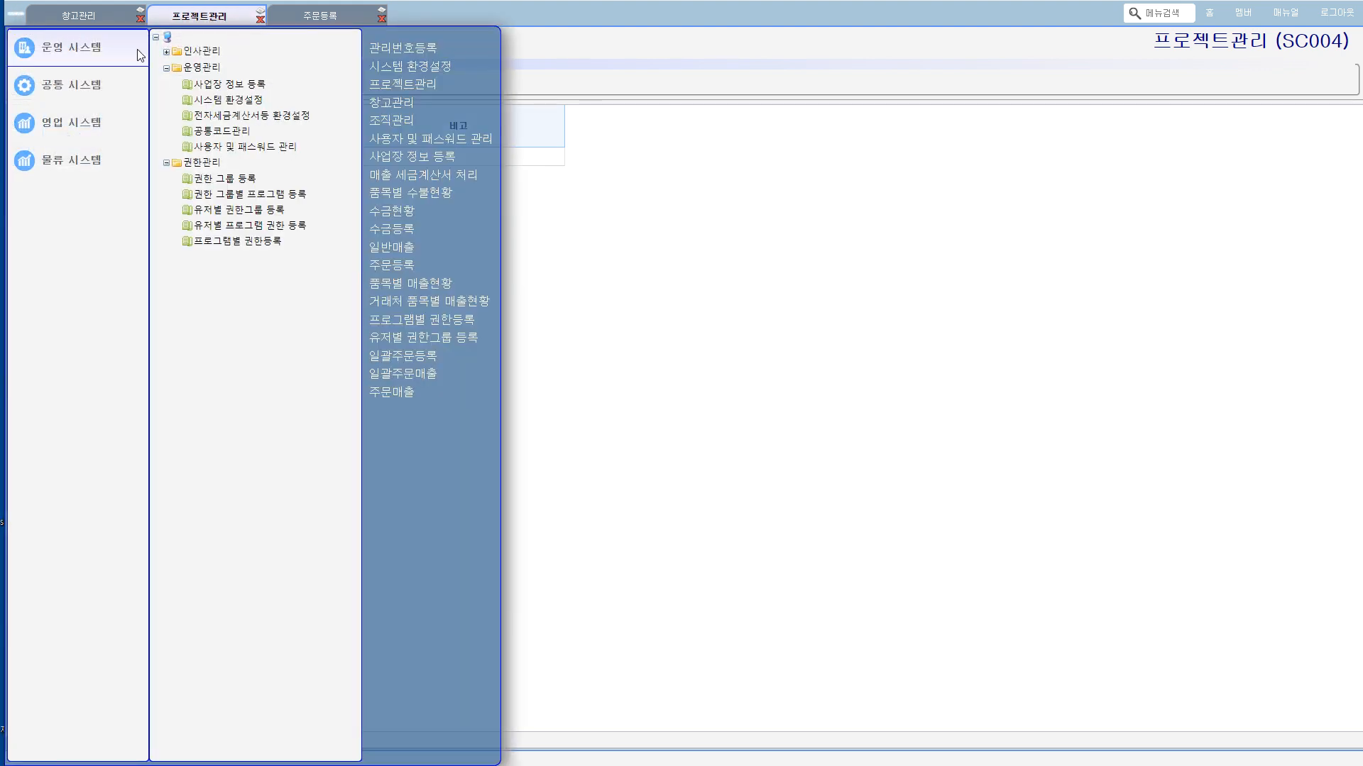
pyautogui.click(236, 100)
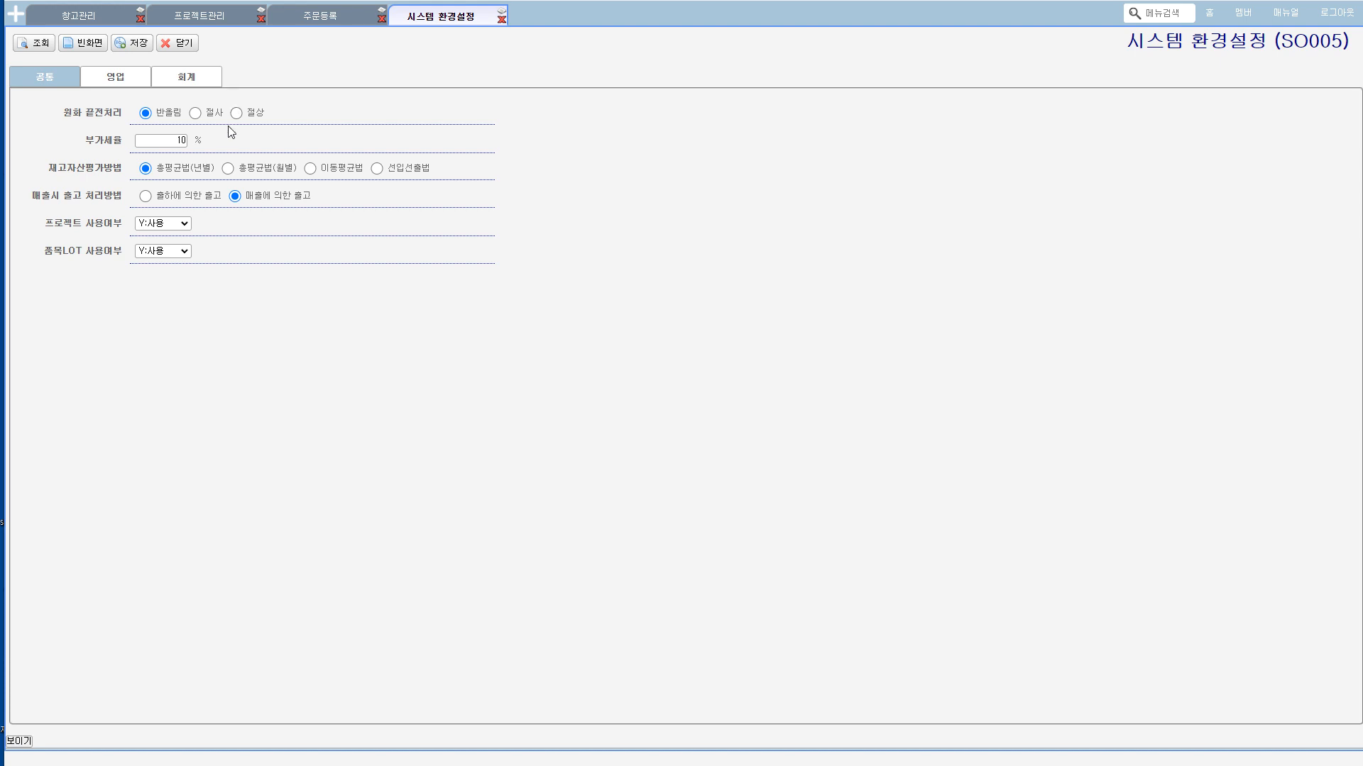
pyautogui.click(159, 224)
pyautogui.click(155, 257)
# Step: Revisit the 프로젝트관리 and 주문등록 screens and examine the 프로젝트 field of the order
pyautogui.click(199, 17)
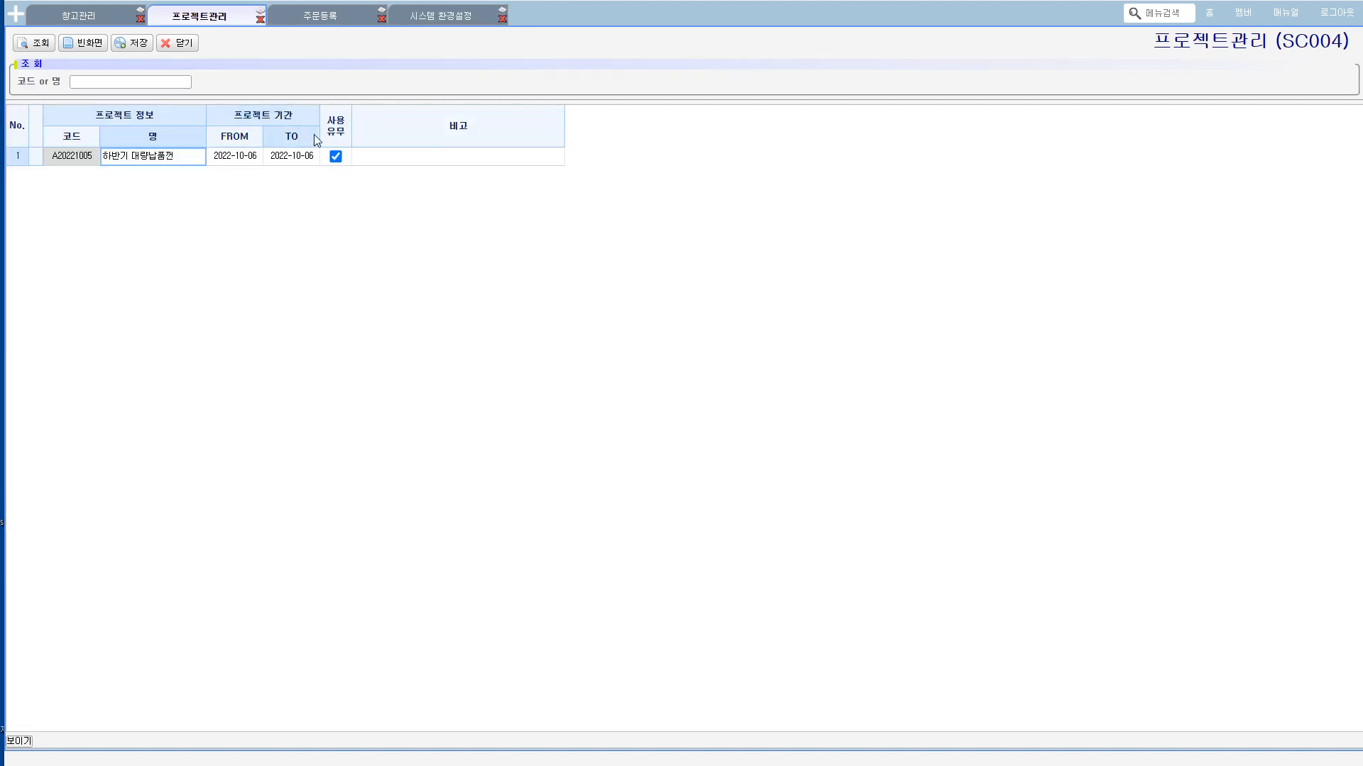
pyautogui.click(310, 23)
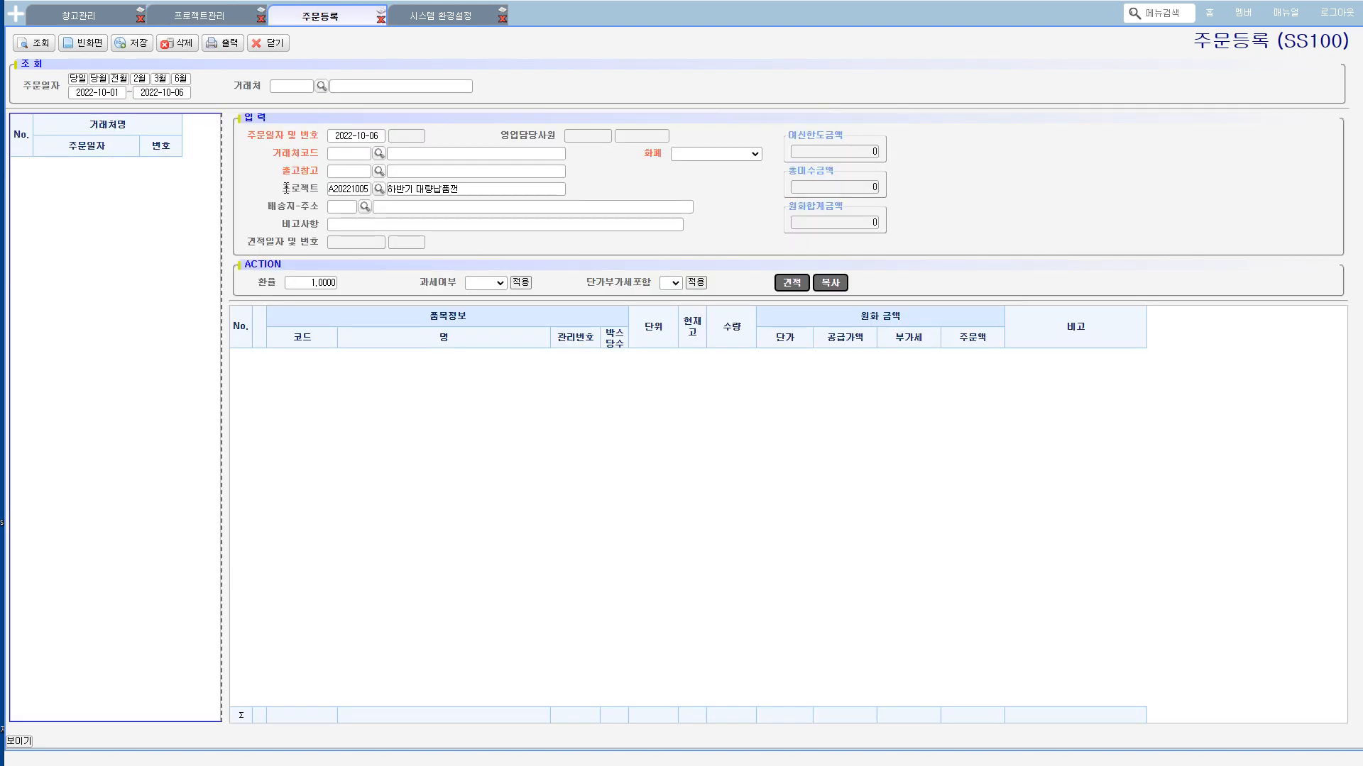
pyautogui.moveTo(283, 187); pyautogui.dragTo(417, 189)
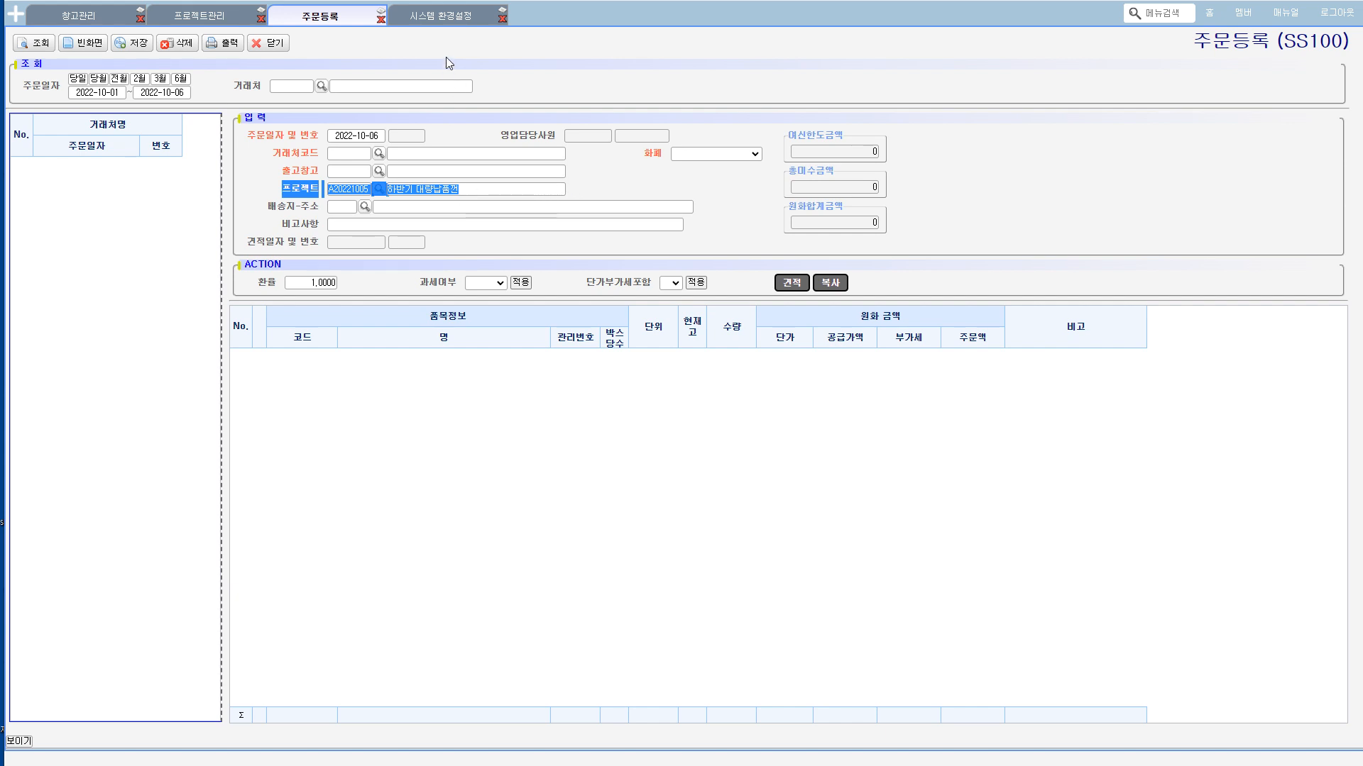
# Step: Return to 시스템 환경설정 (SO005) and set 프로젝트 사용여부 back to Y:사용
pyautogui.click(438, 20)
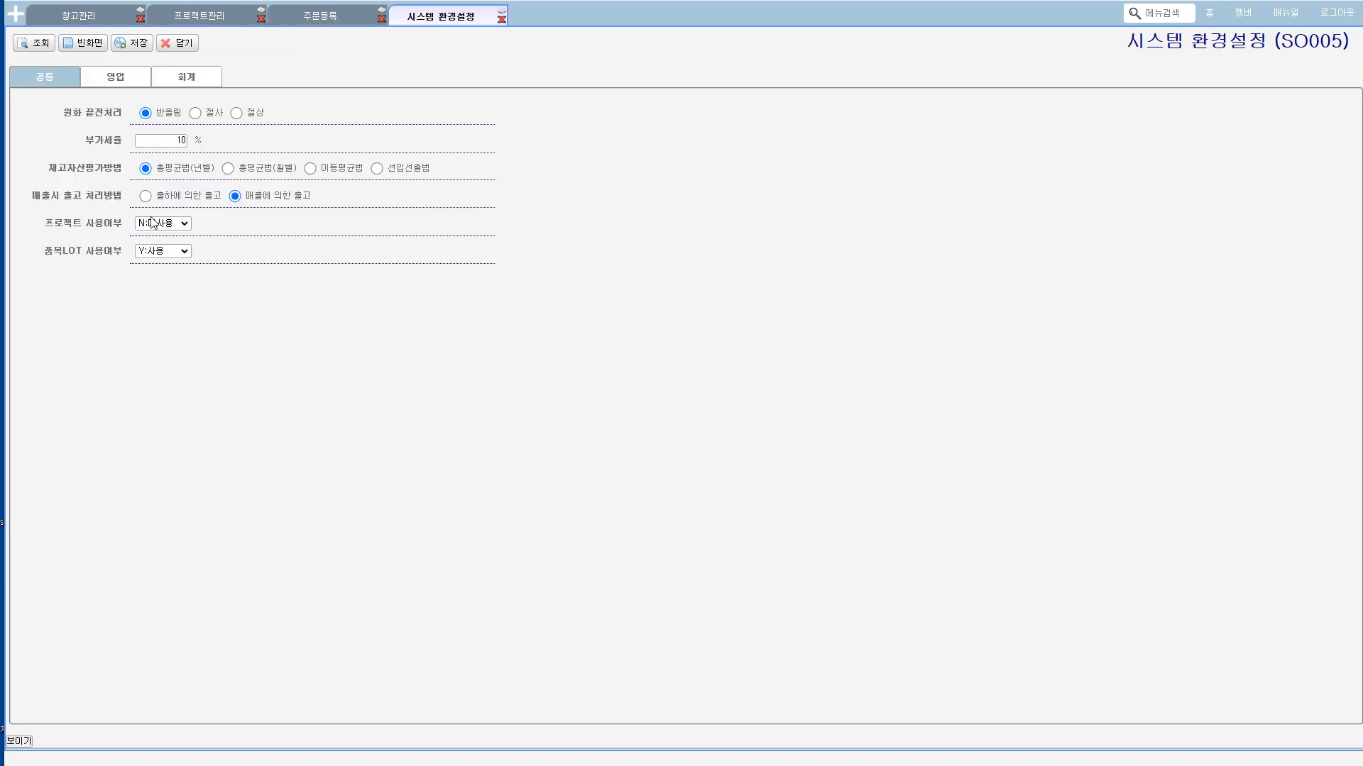
pyautogui.click(152, 224)
pyautogui.click(156, 246)
# Step: Open the 계좌정보등록 (SA004) screen under 기초정보관리 and query the account list
pyautogui.click(203, 19)
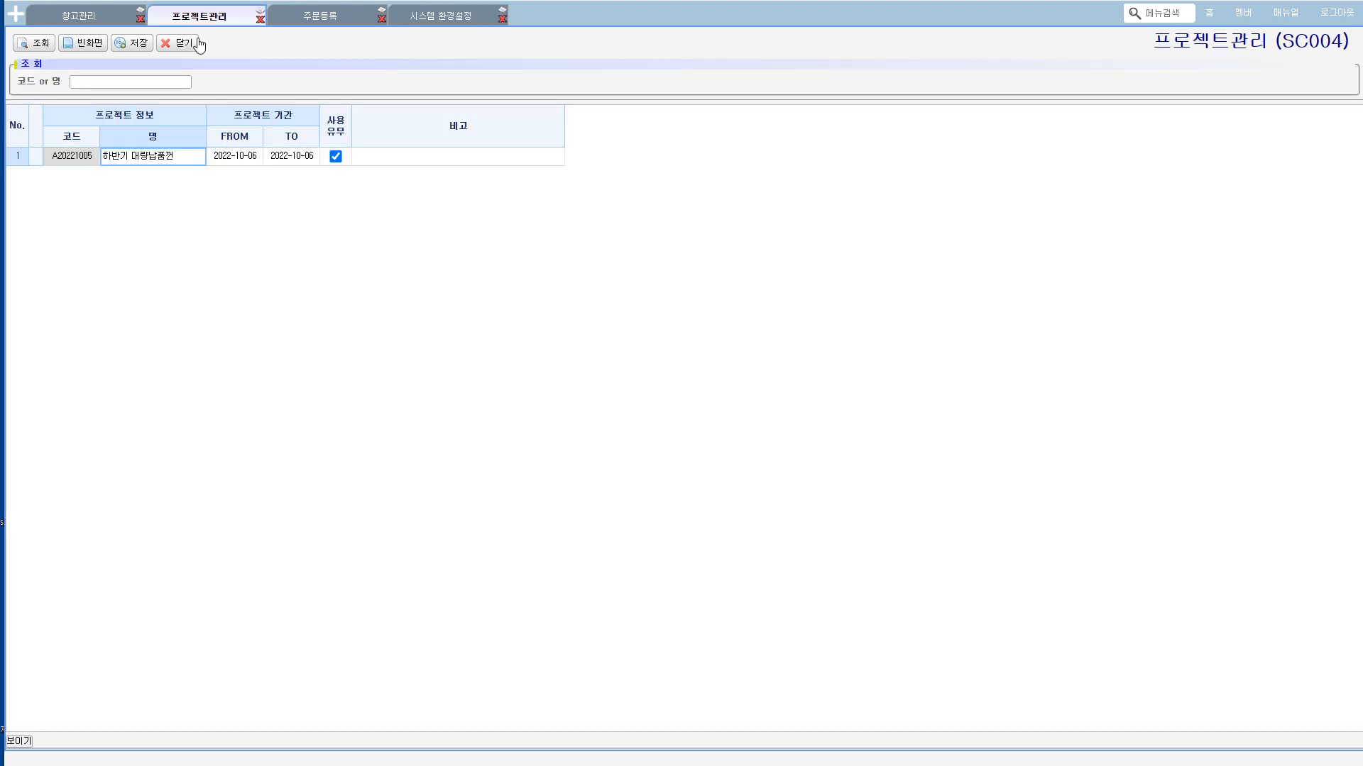
pyautogui.click(16, 14)
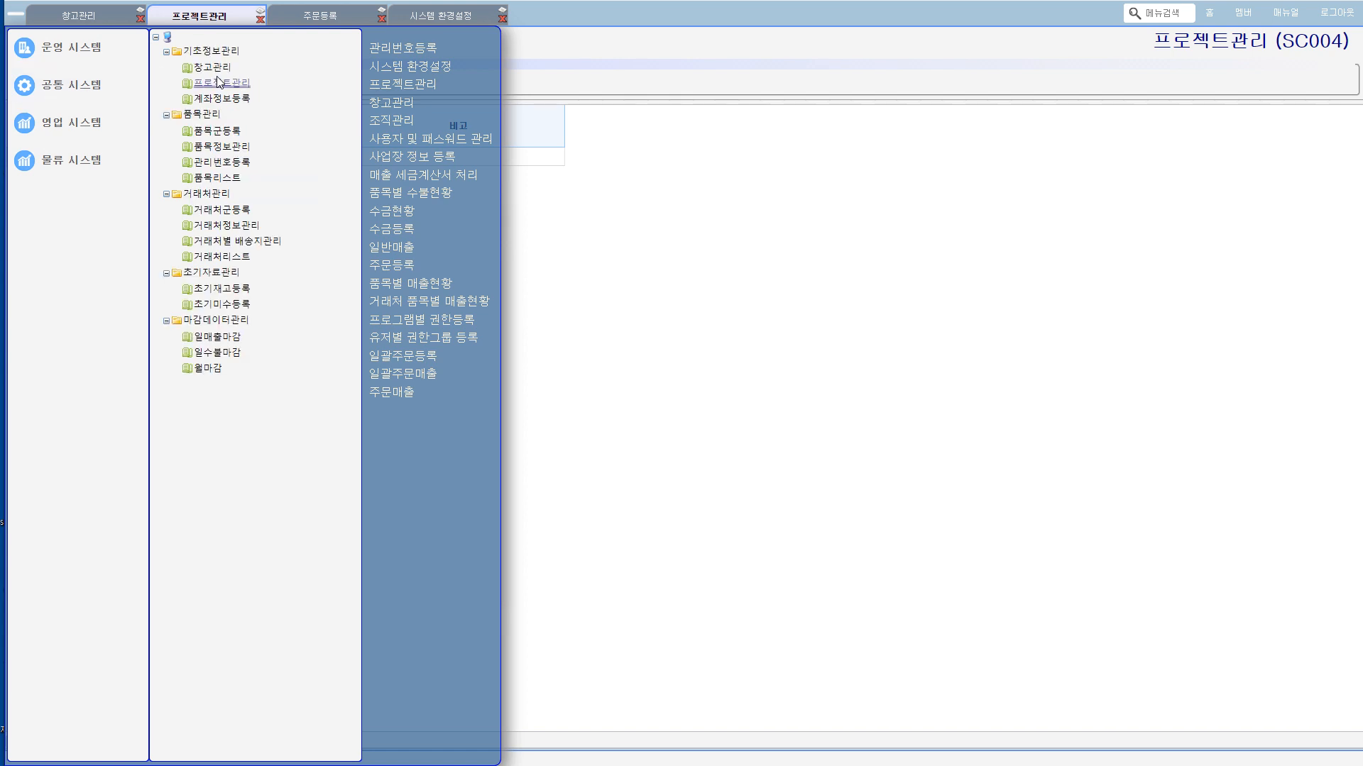
pyautogui.click(224, 98)
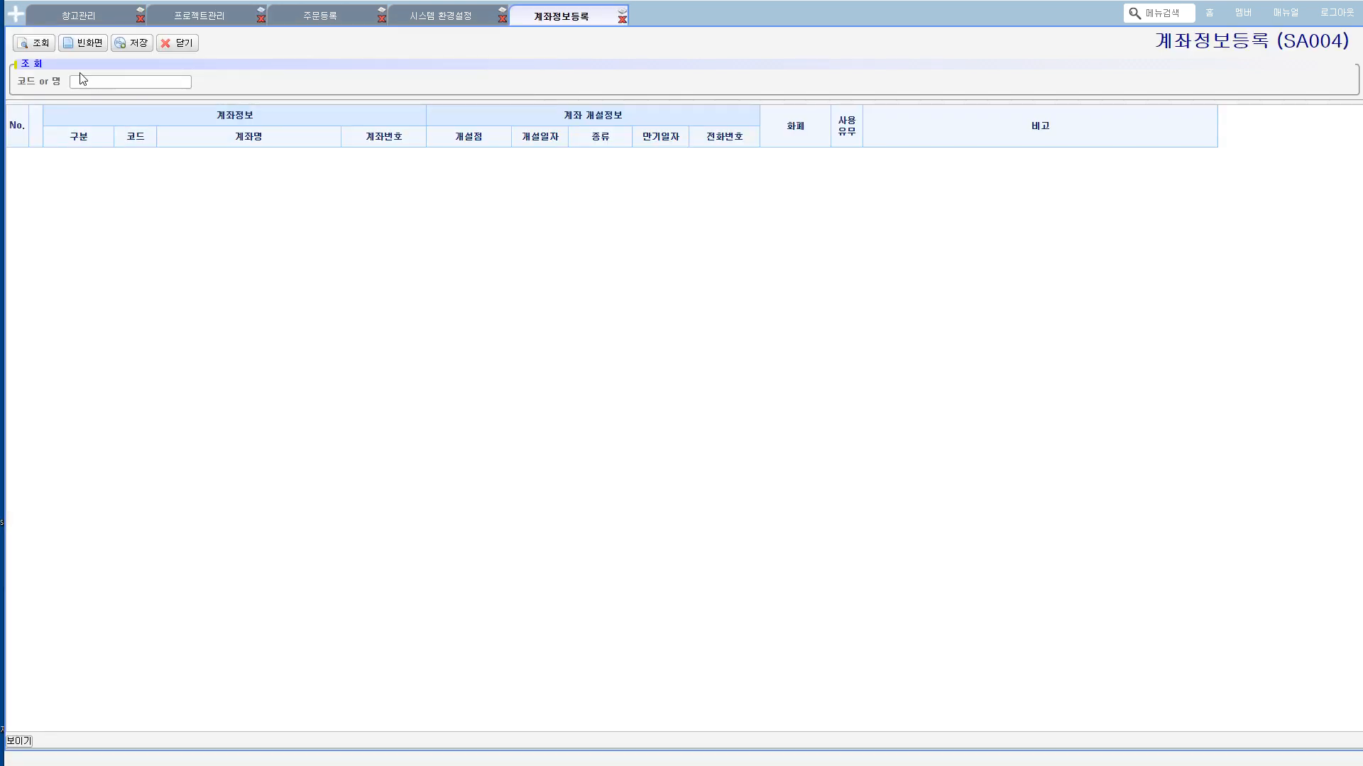
pyautogui.click(41, 45)
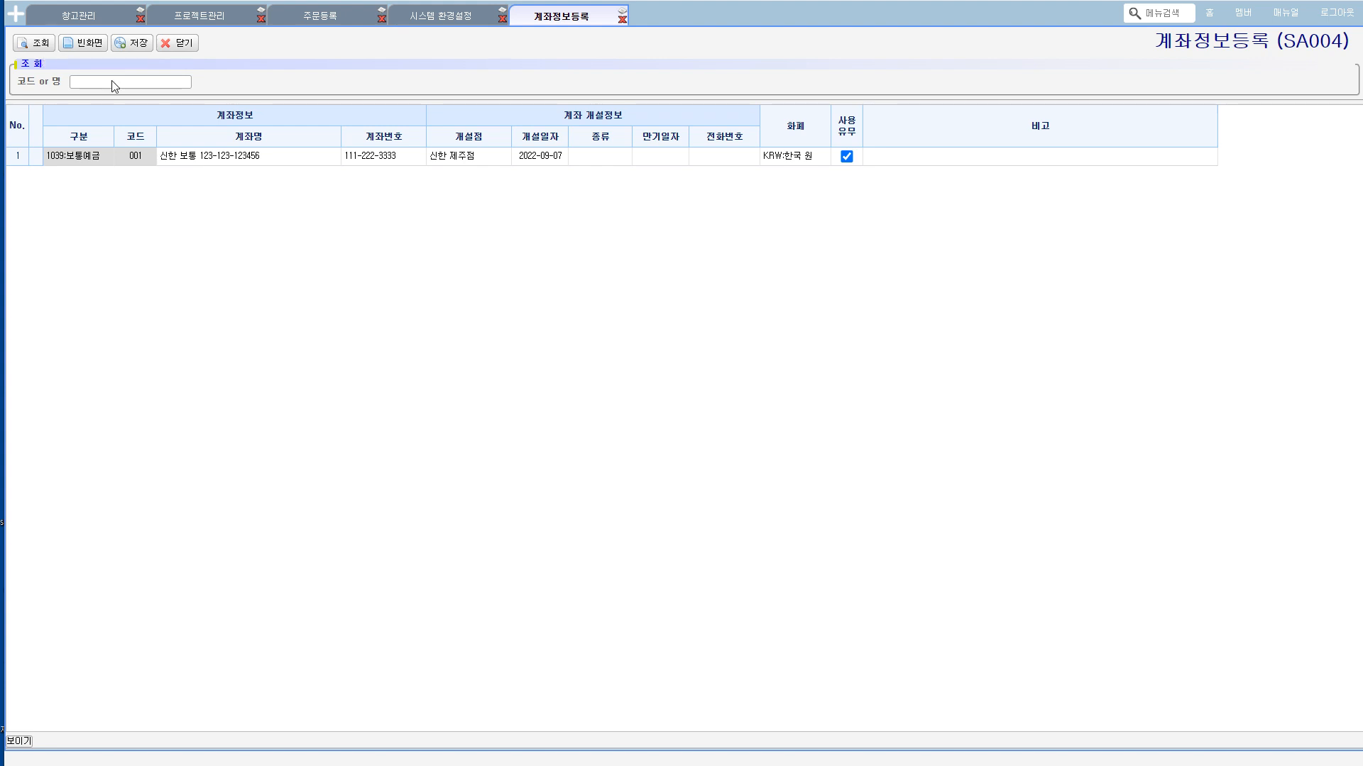
# Step: Add one row to the account list and set its 구분 to 1039:보통예금
pyautogui.rightClick(358, 166)
pyautogui.moveTo(397, 168)
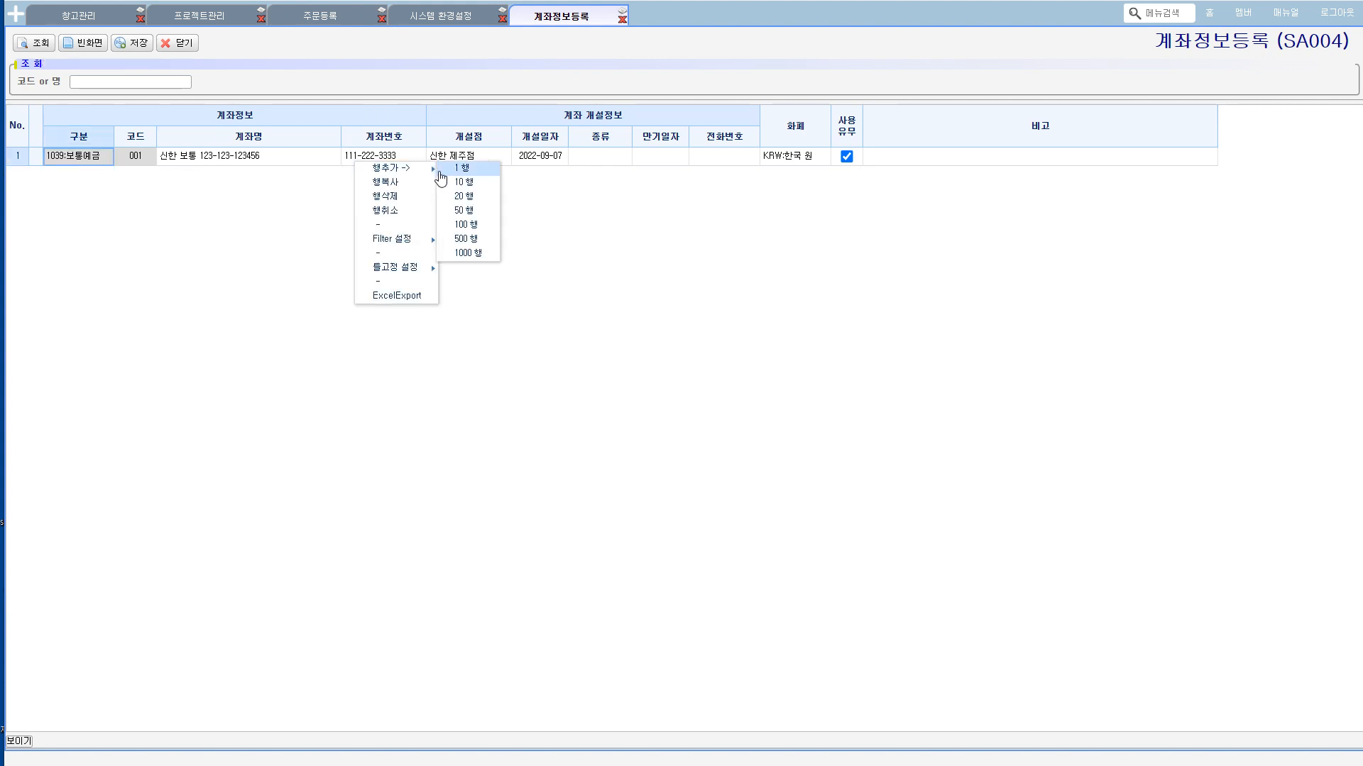
pyautogui.click(470, 175)
pyautogui.click(109, 179)
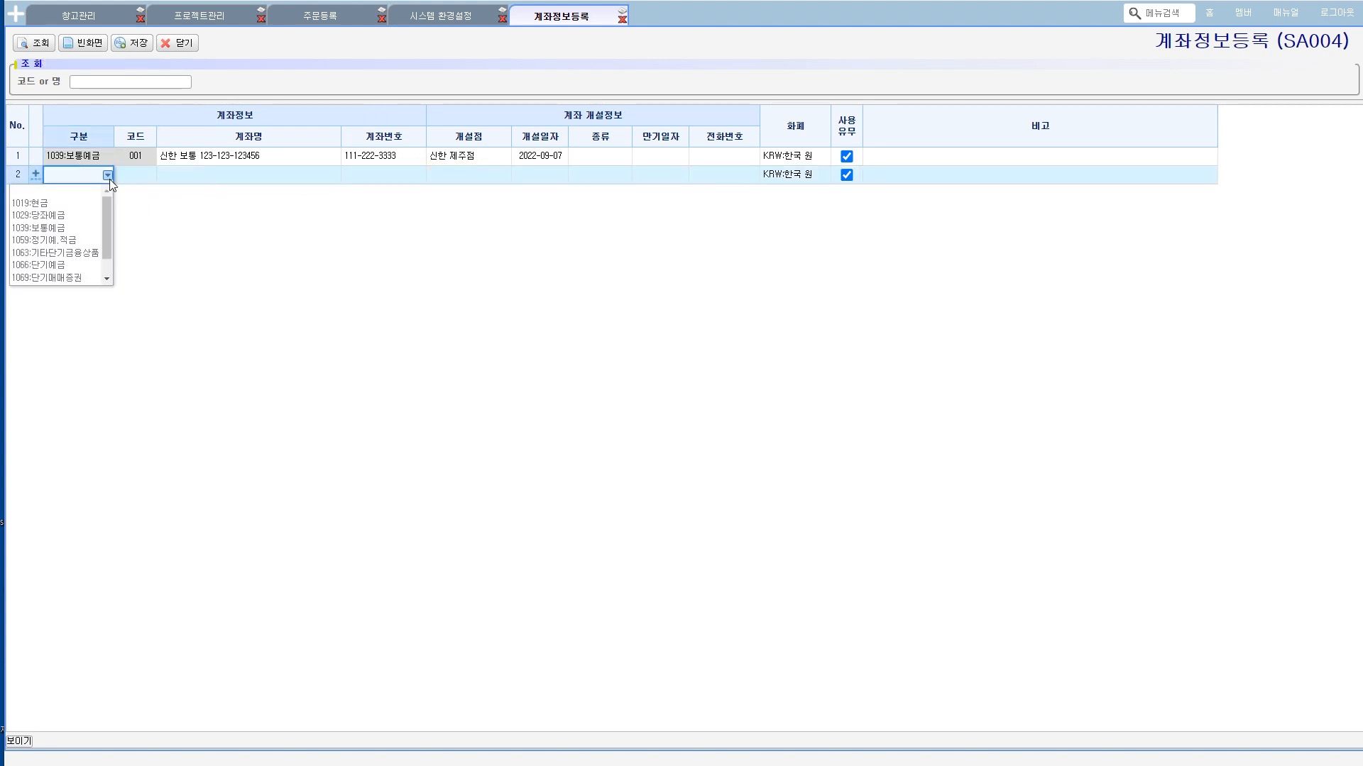
pyautogui.click(75, 227)
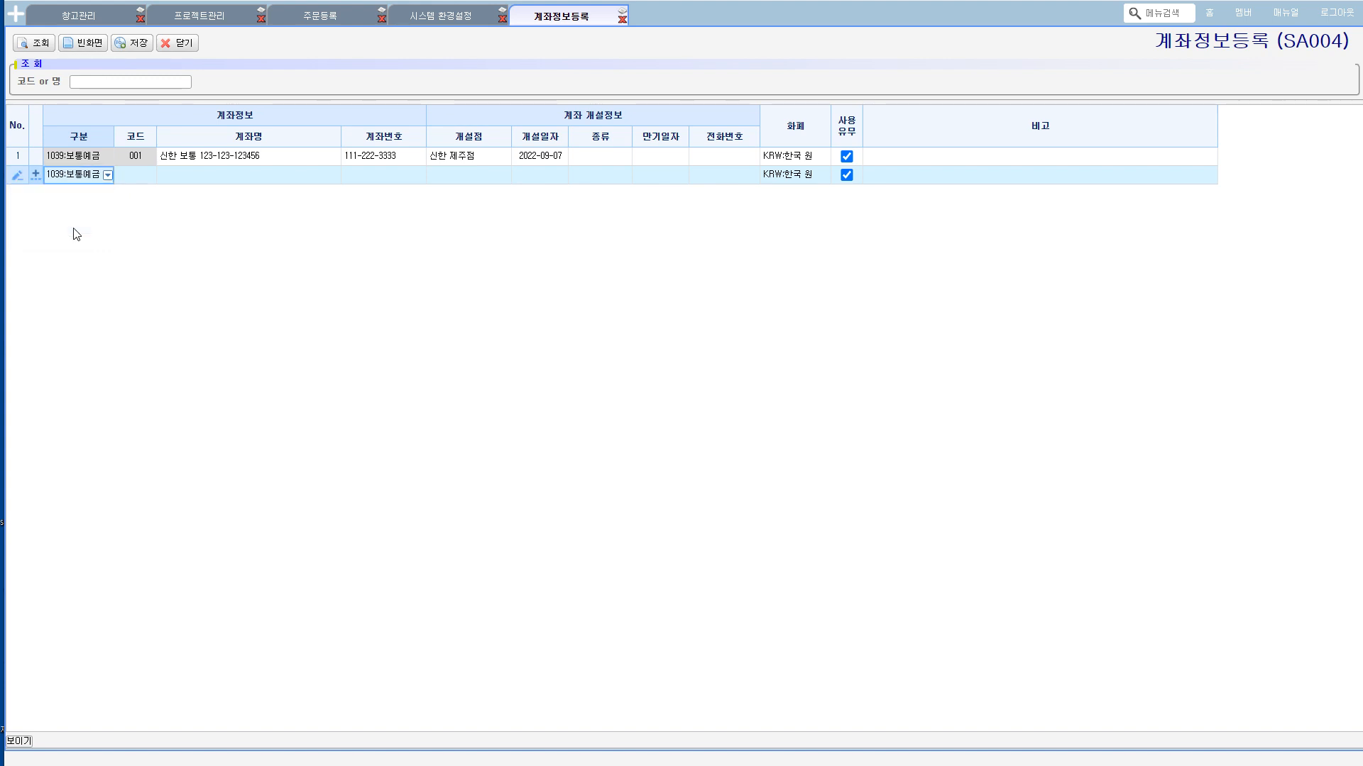
# Step: Give the new account row code 002, an account name of 우리은행 followed by the account number, and fill in 계좌번호
pyautogui.click(142, 176)
pyautogui.write('00')
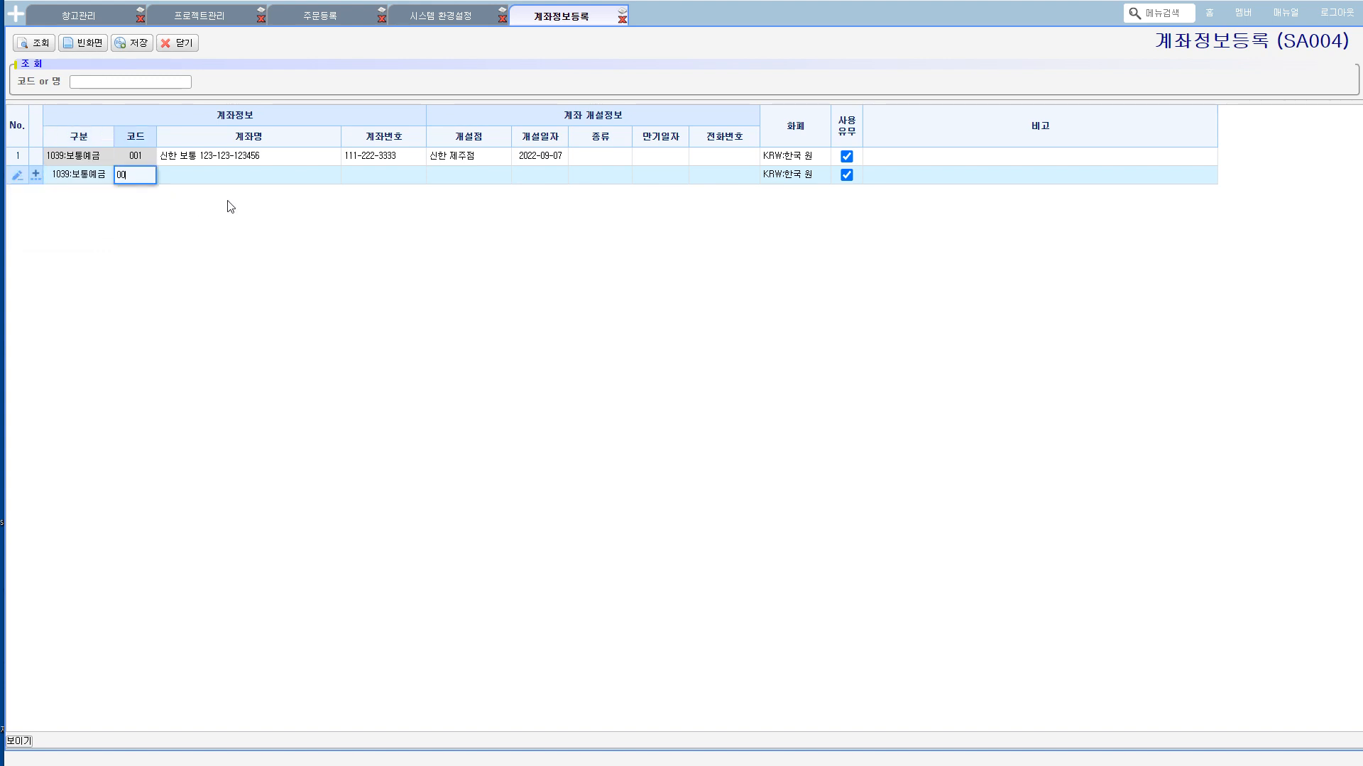
pyautogui.write('2')
pyautogui.press('Tab')
pyautogui.write('ㄹ이')
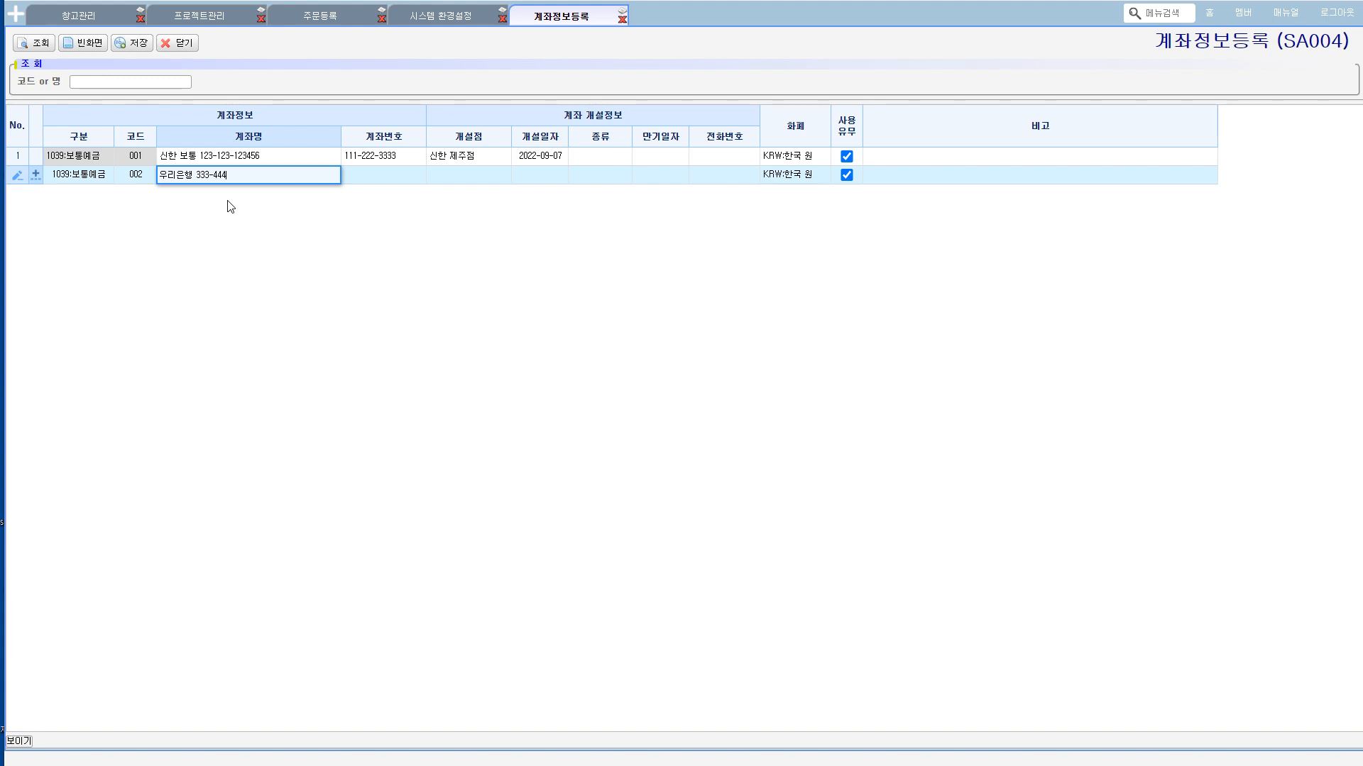
pyautogui.press('Tab')
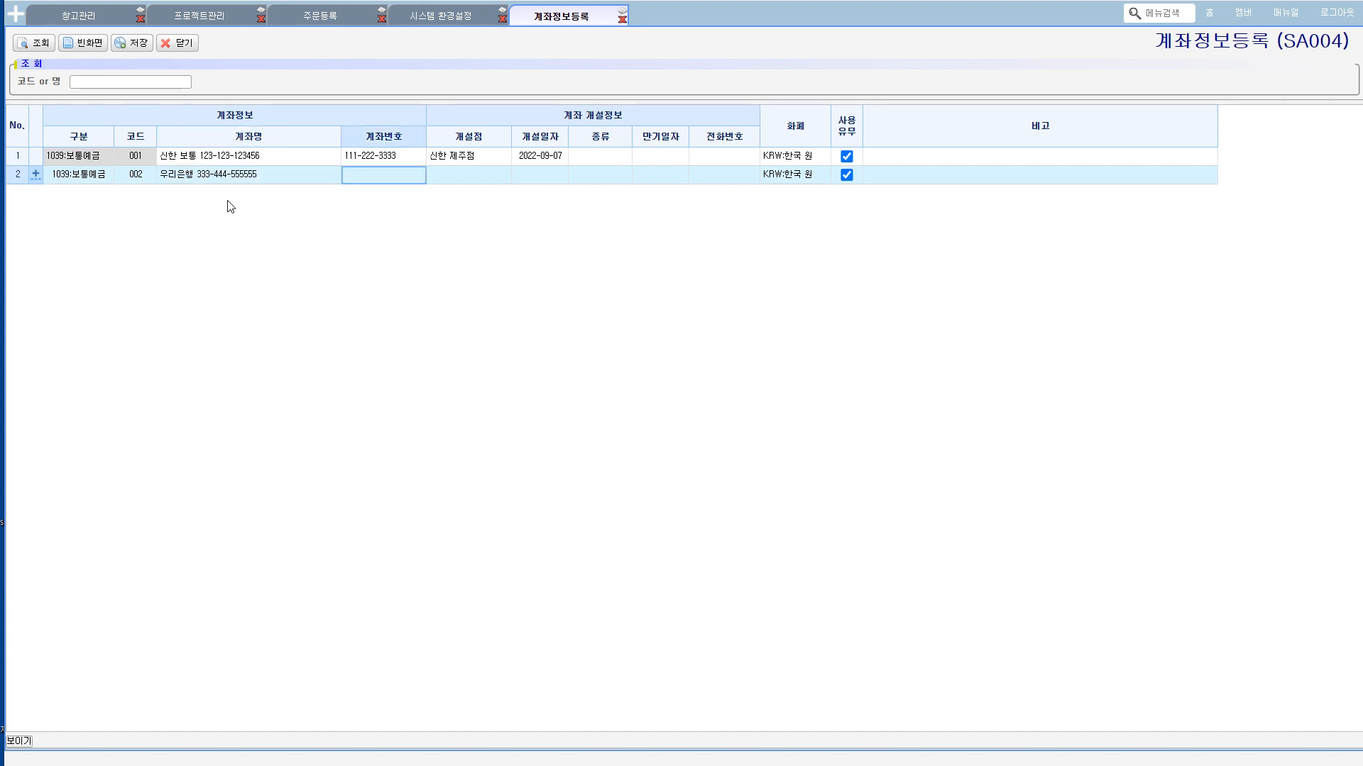
pyautogui.write('333-444-555555')
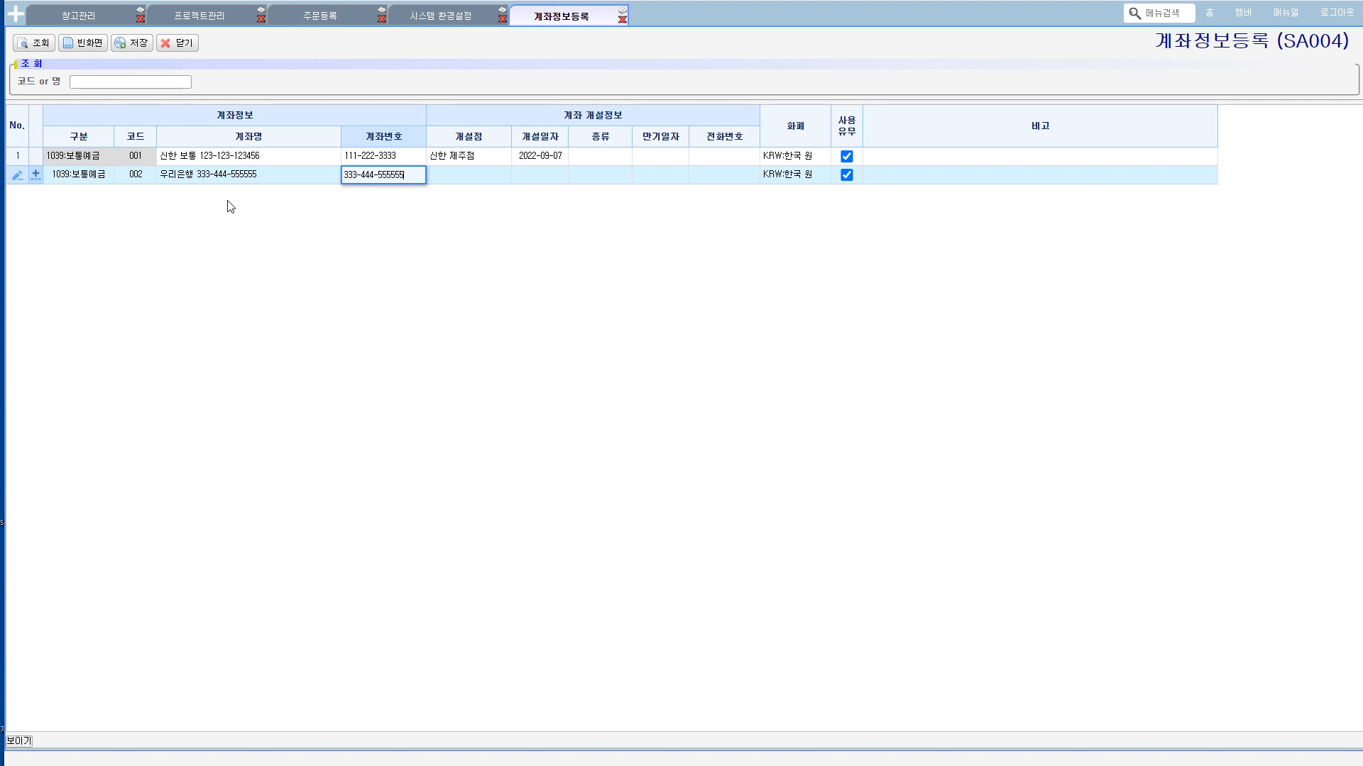
# Step: Set the new account's 개설점 to 서울 강남점 and its 개설일자 to 2022-10-01
pyautogui.press('Tab')
pyautogui.write('ㄱ')
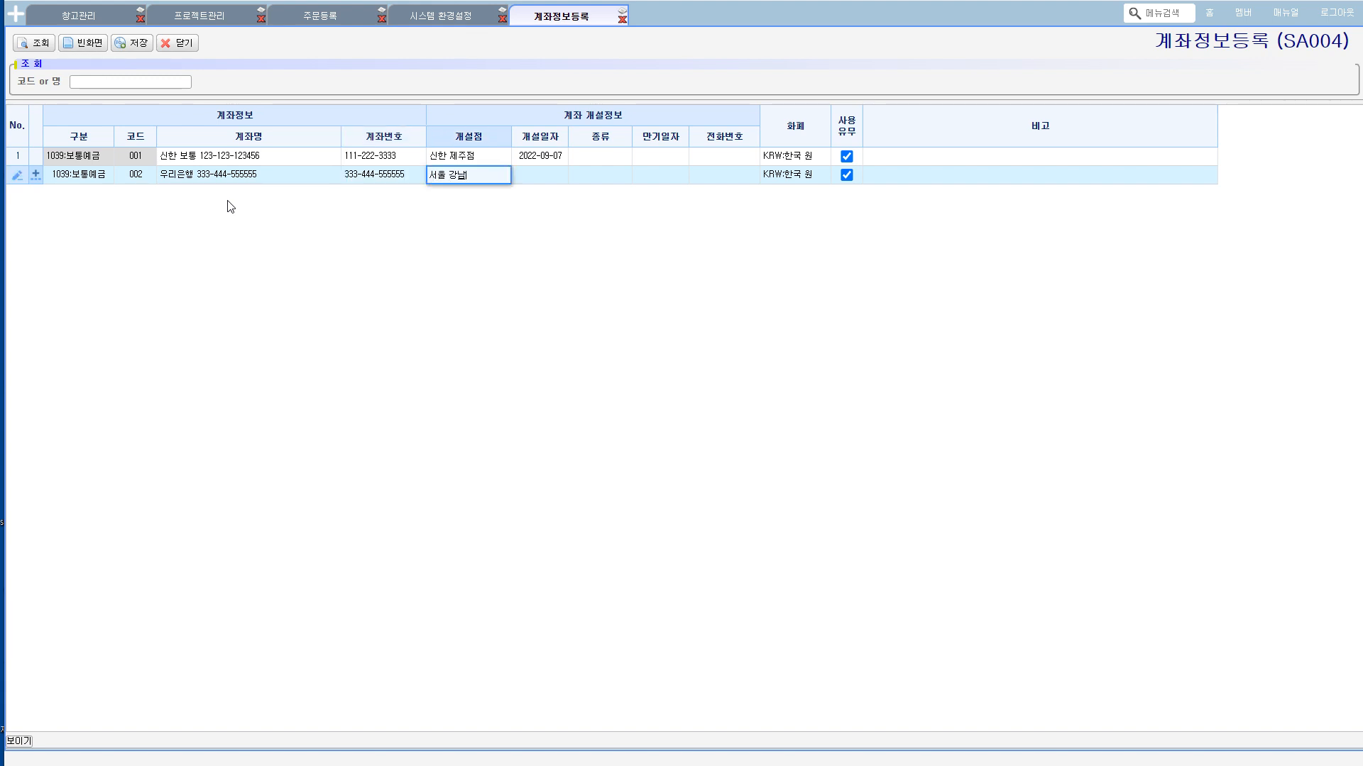
pyautogui.press('Tab')
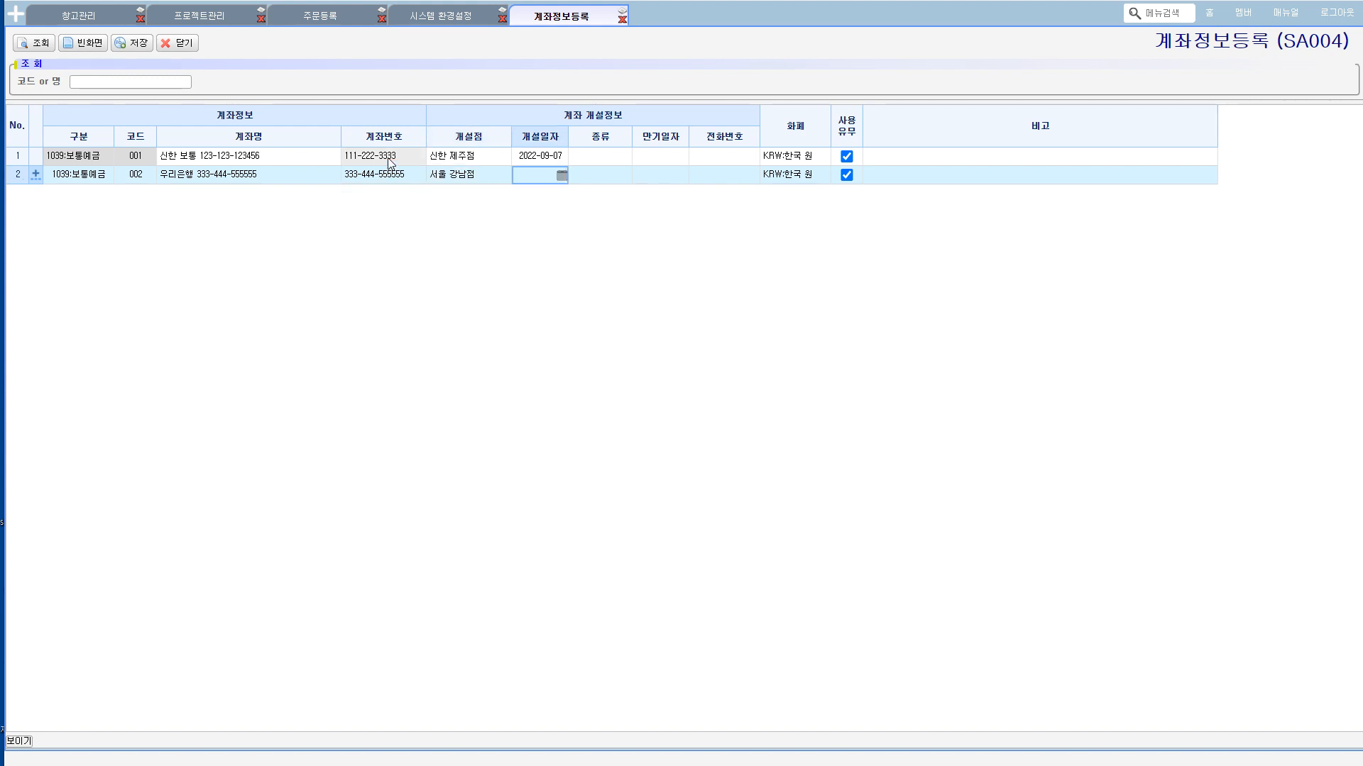
pyautogui.click(564, 176)
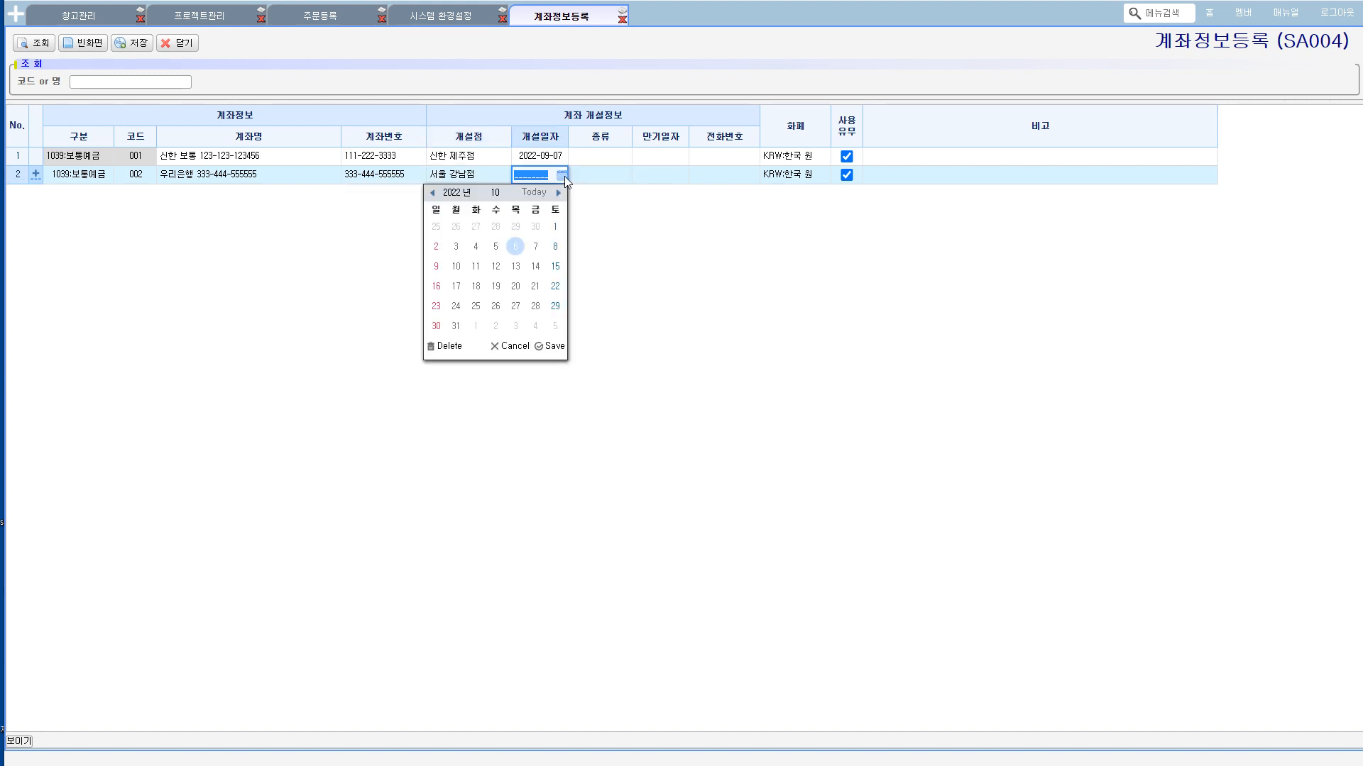
pyautogui.click(555, 226)
# Step: Leave 종류, 만기일자, 전화번호 and 비고 blank for the new account and save the row
pyautogui.click(622, 164)
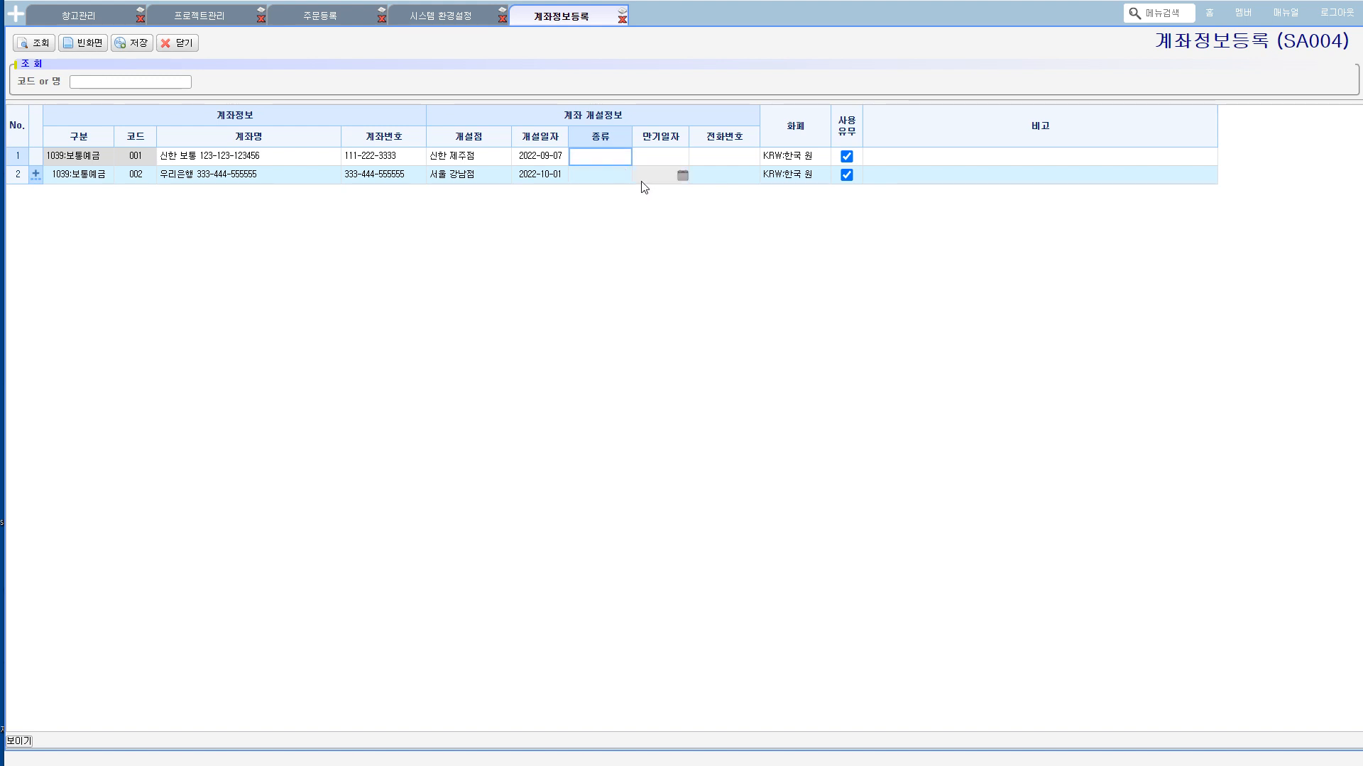
pyautogui.click(654, 176)
pyautogui.click(709, 176)
pyautogui.click(937, 176)
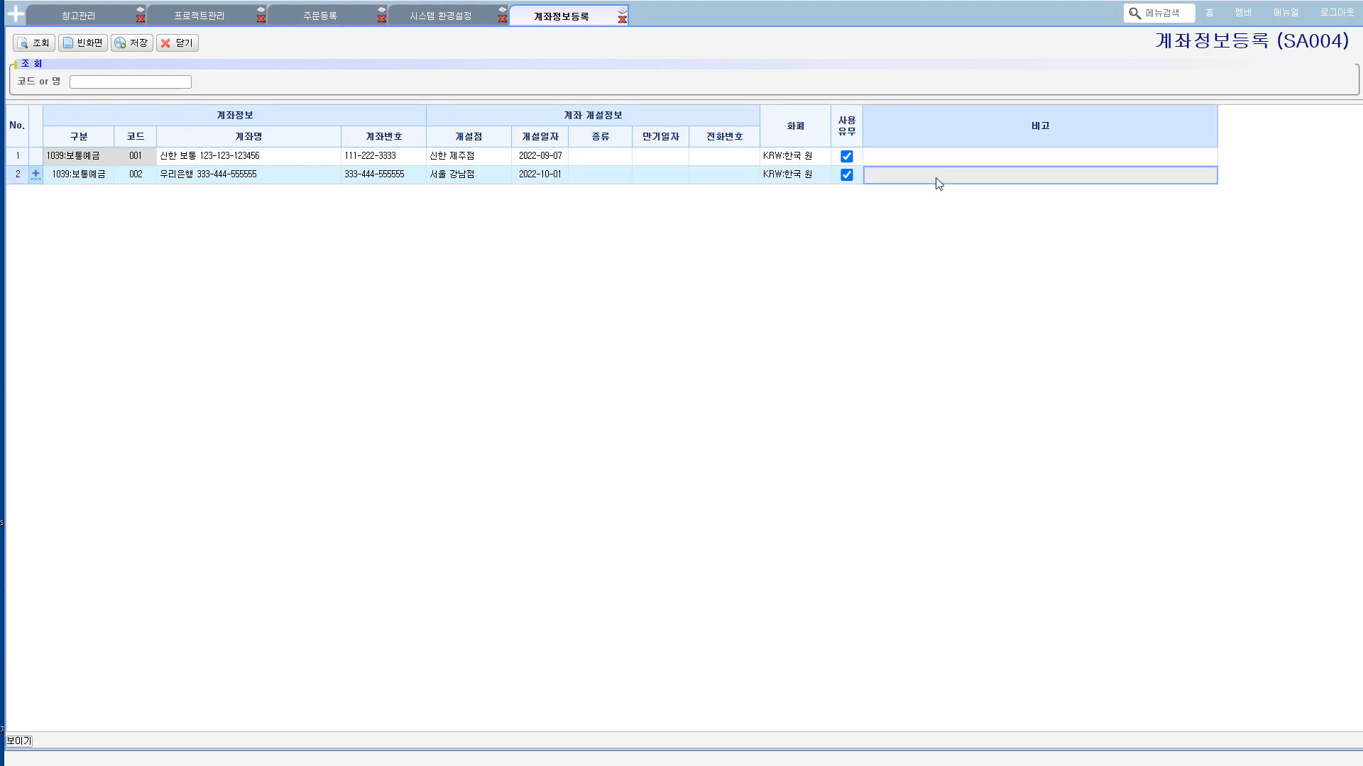
pyautogui.click(142, 44)
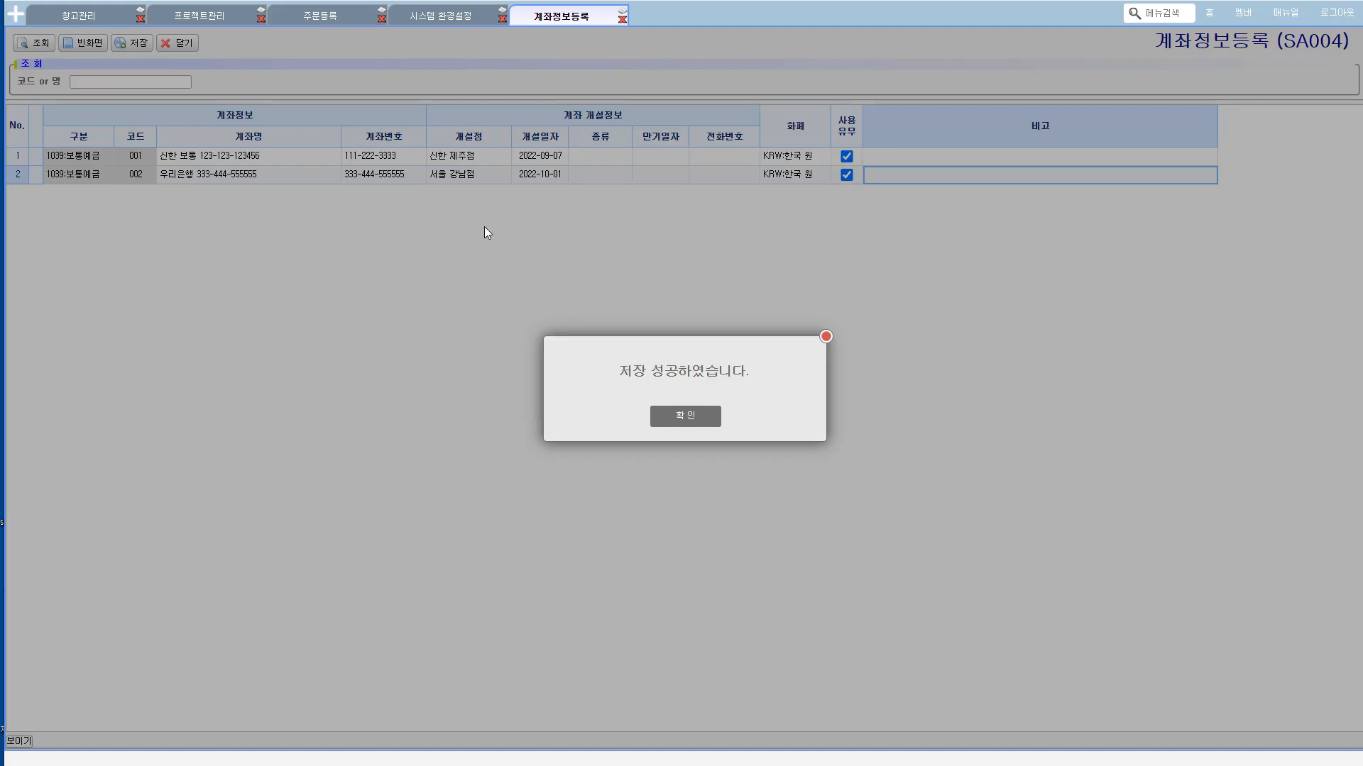
pyautogui.click(696, 416)
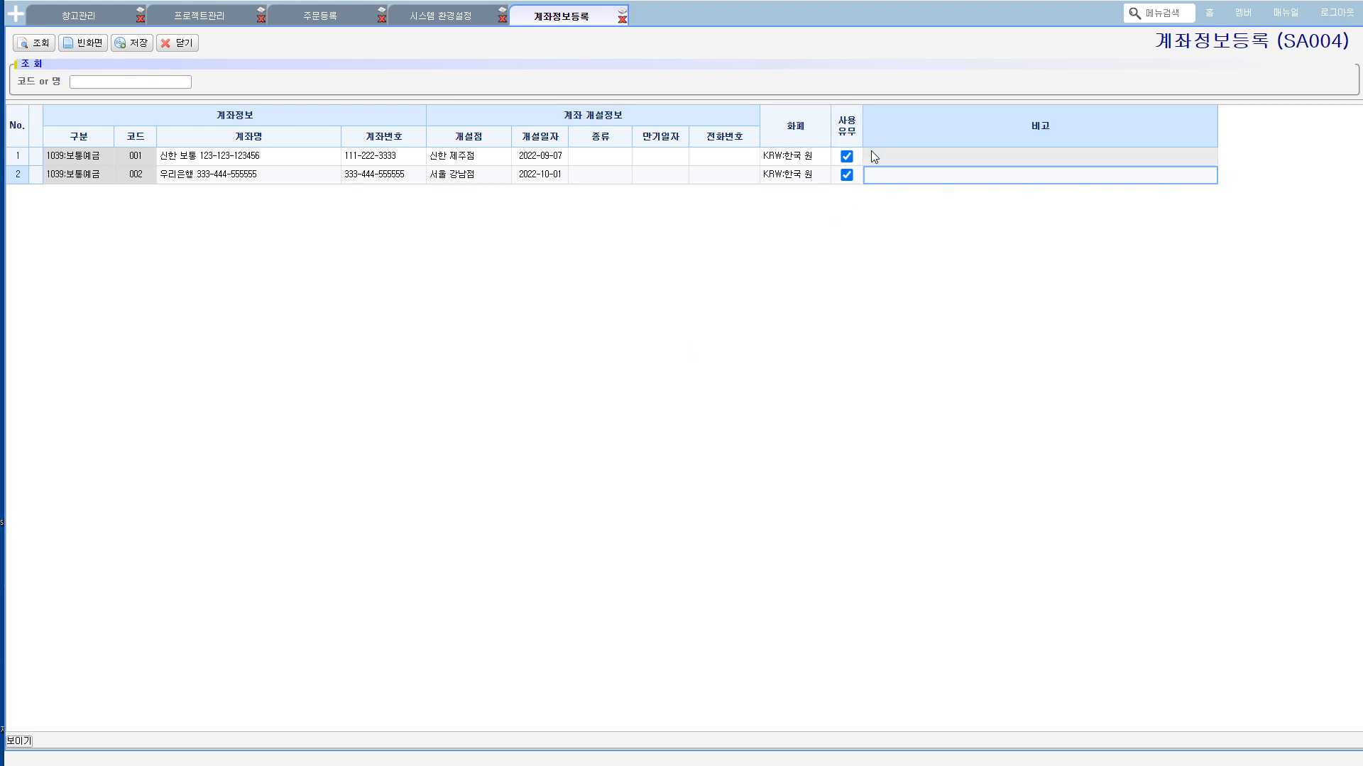
pyautogui.click(809, 175)
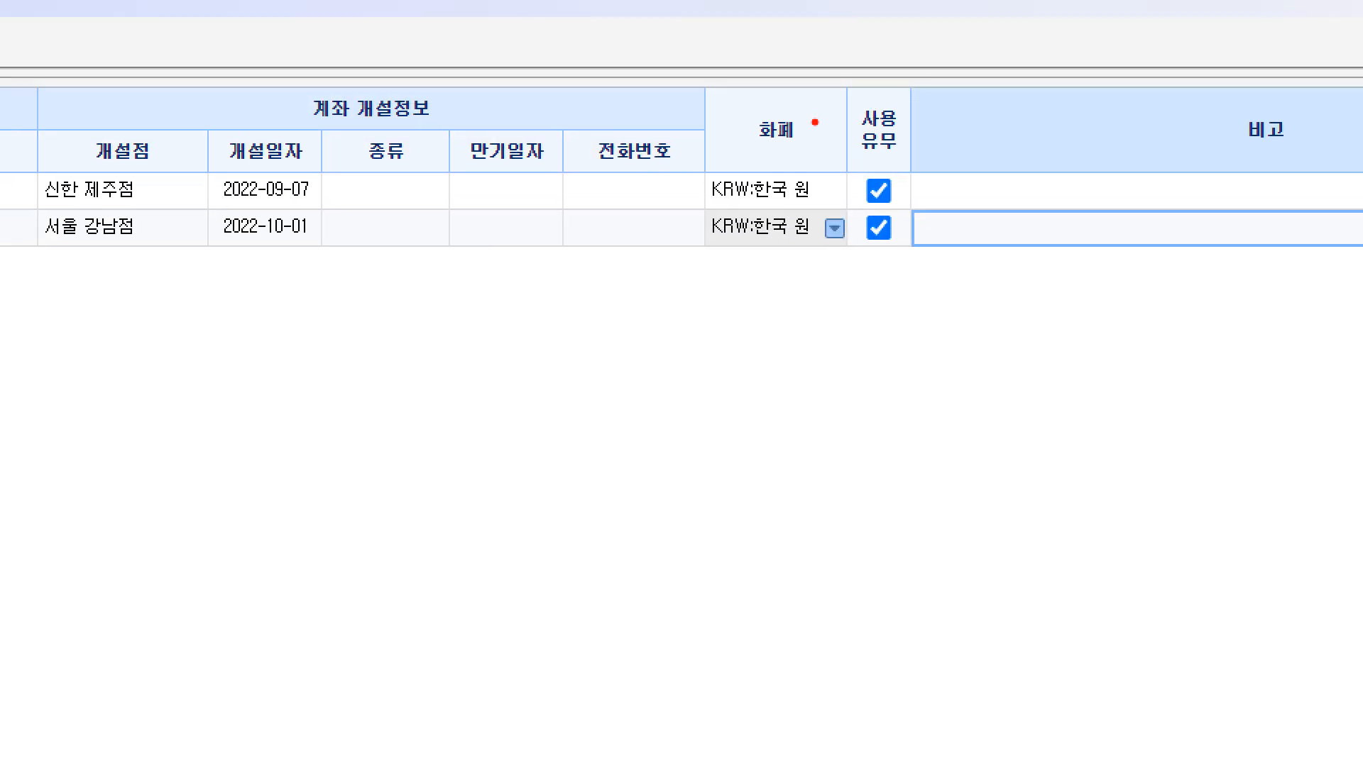
pyautogui.moveTo(954, 327)
pyautogui.mouseDown()
pyautogui.moveTo(862, 61)
pyautogui.moveTo(869, 389)
pyautogui.mouseUp()
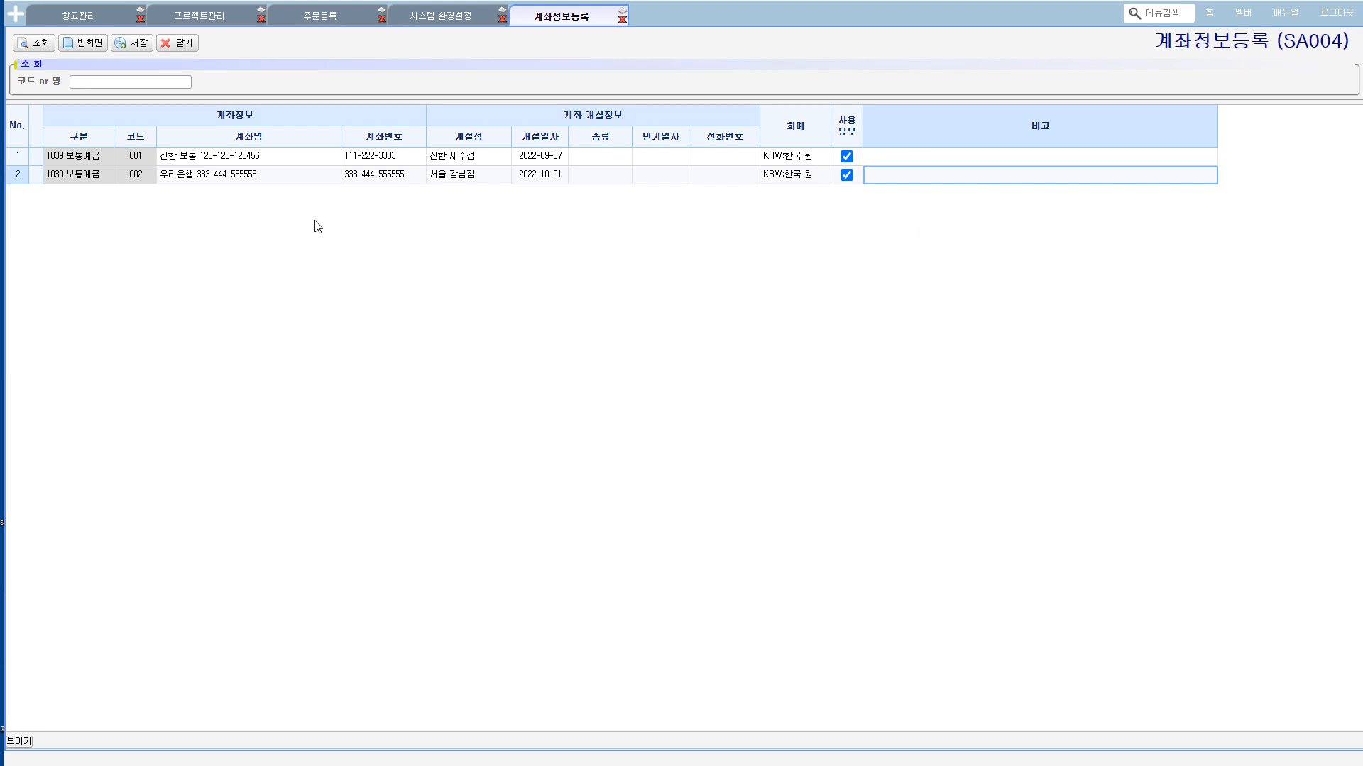
# Step: Open 수금등록 (SS400) from 수금관리 in the 영업 시스템
pyautogui.click(19, 20)
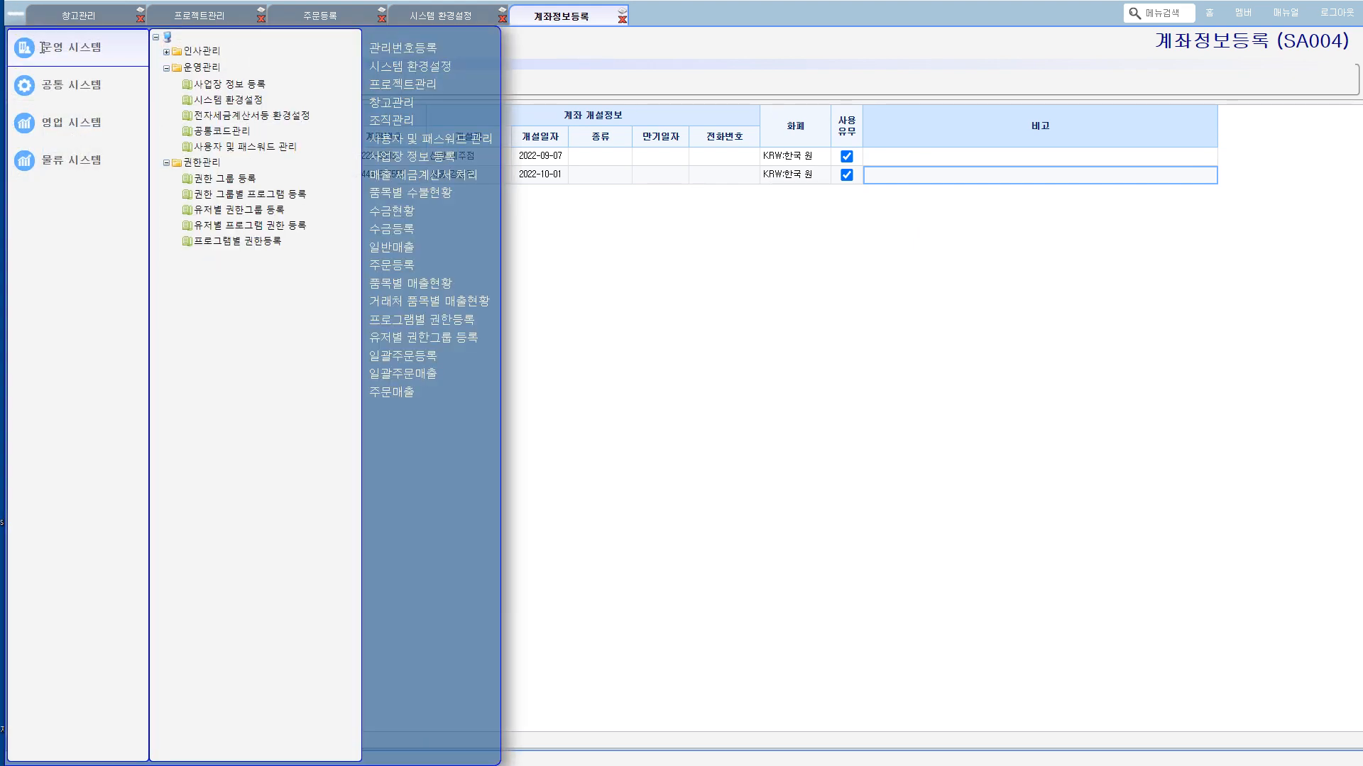
pyautogui.moveTo(69, 123)
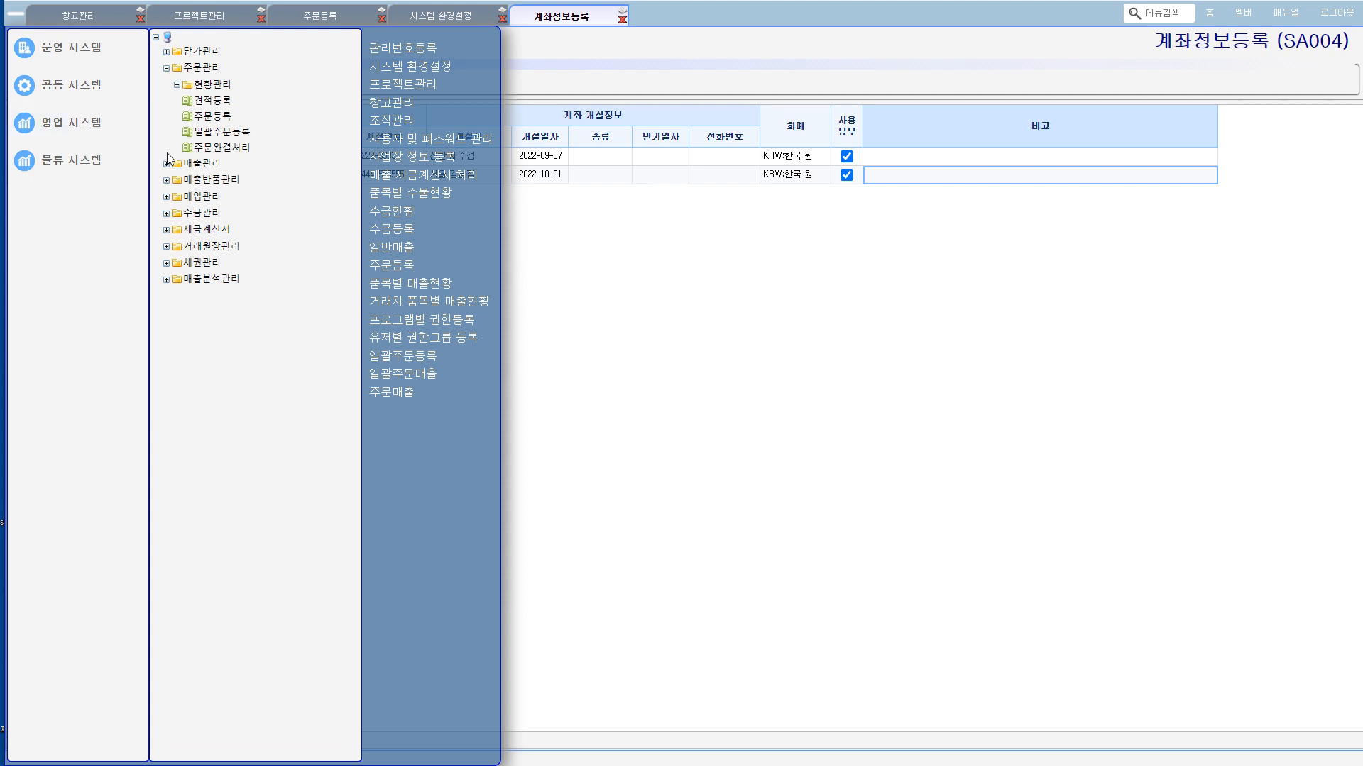
pyautogui.click(168, 213)
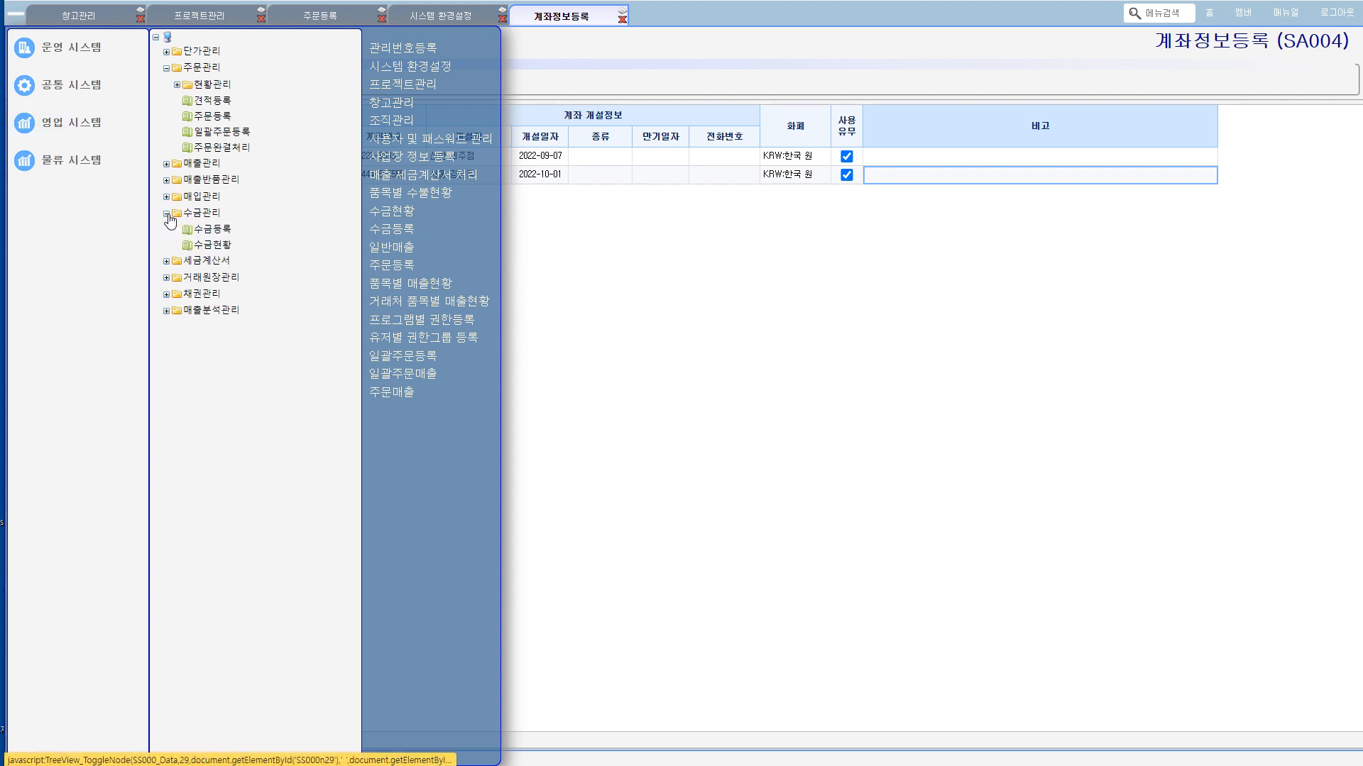
pyautogui.click(213, 230)
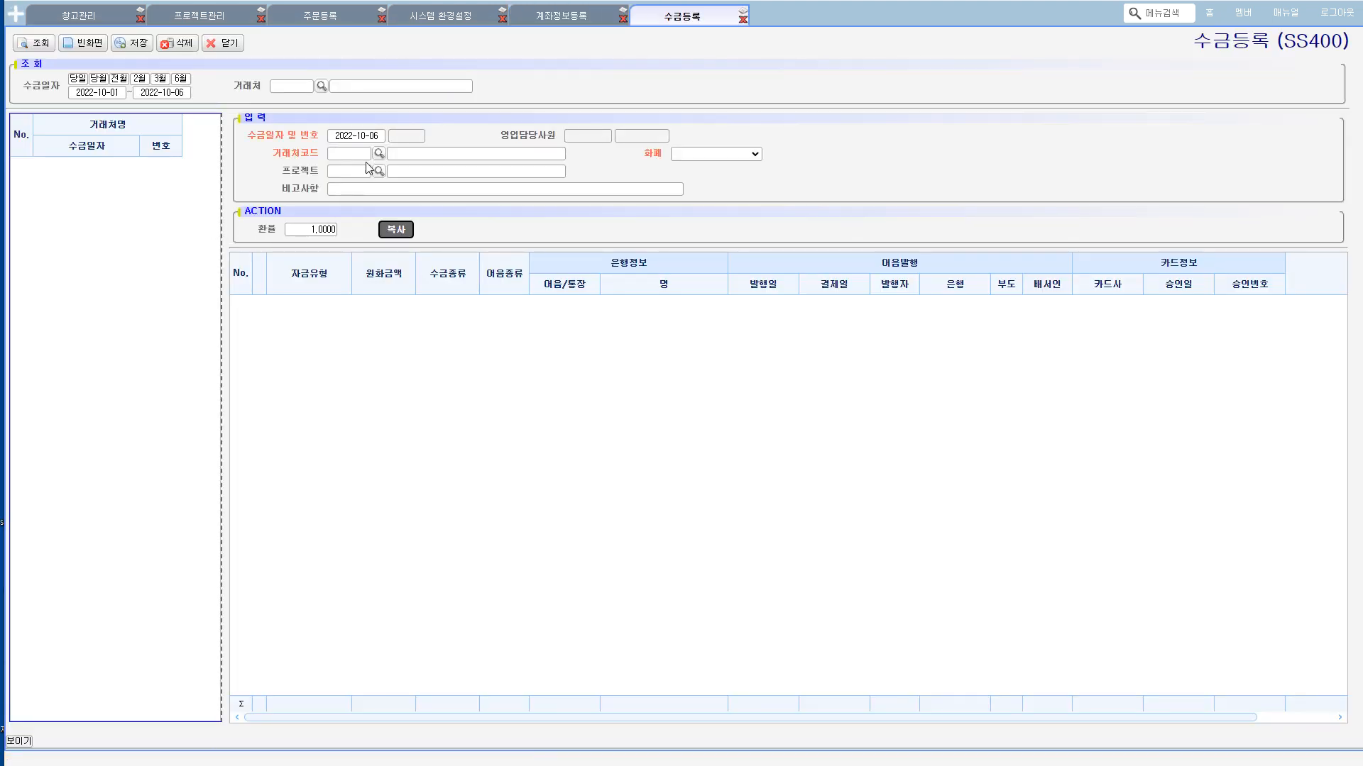
# Step: Look up the customers and choose 오승전자 as the 거래처 of the new receipt
pyautogui.click(378, 154)
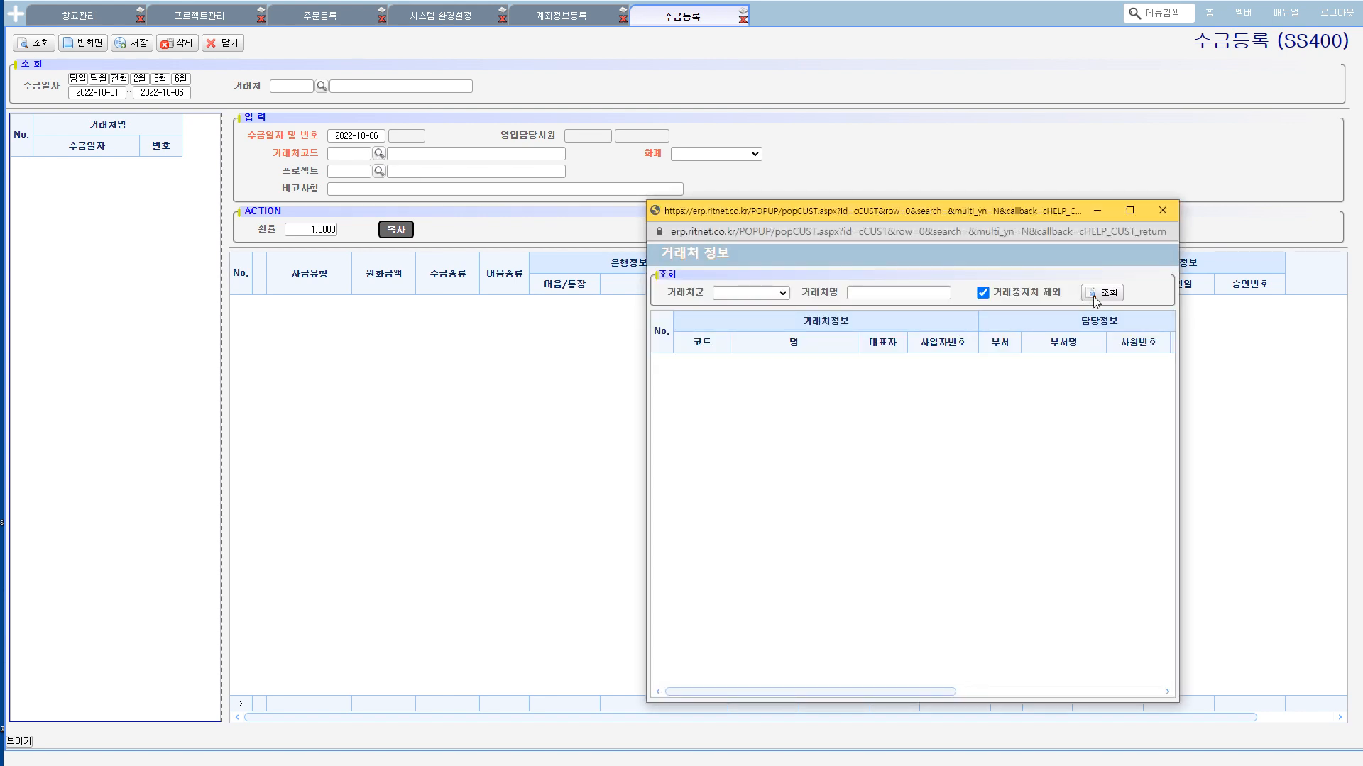
pyautogui.click(1095, 298)
pyautogui.doubleClick(699, 358)
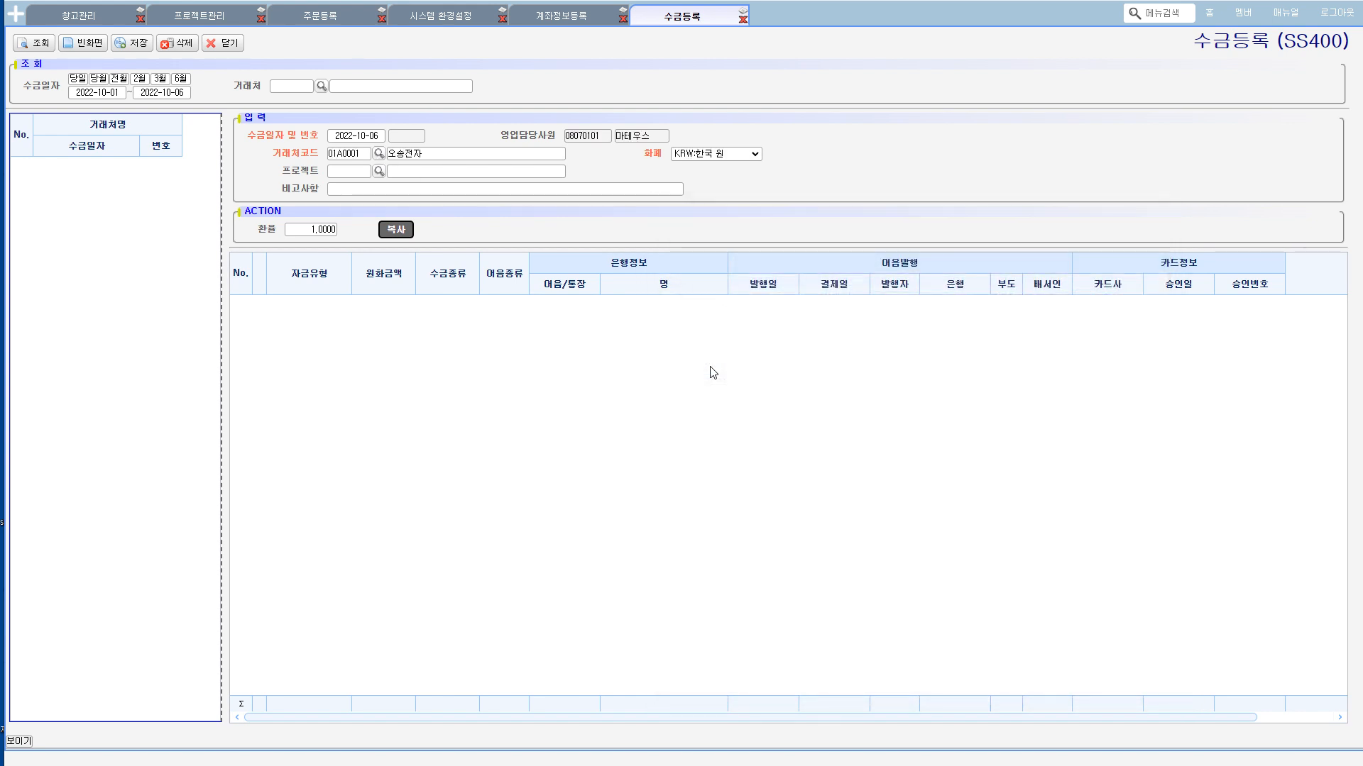
# Step: Add a row to the receipt with 자금유형 011:보통예금 and 수금종류 001:외상매출
pyautogui.rightClick(485, 339)
pyautogui.click(576, 346)
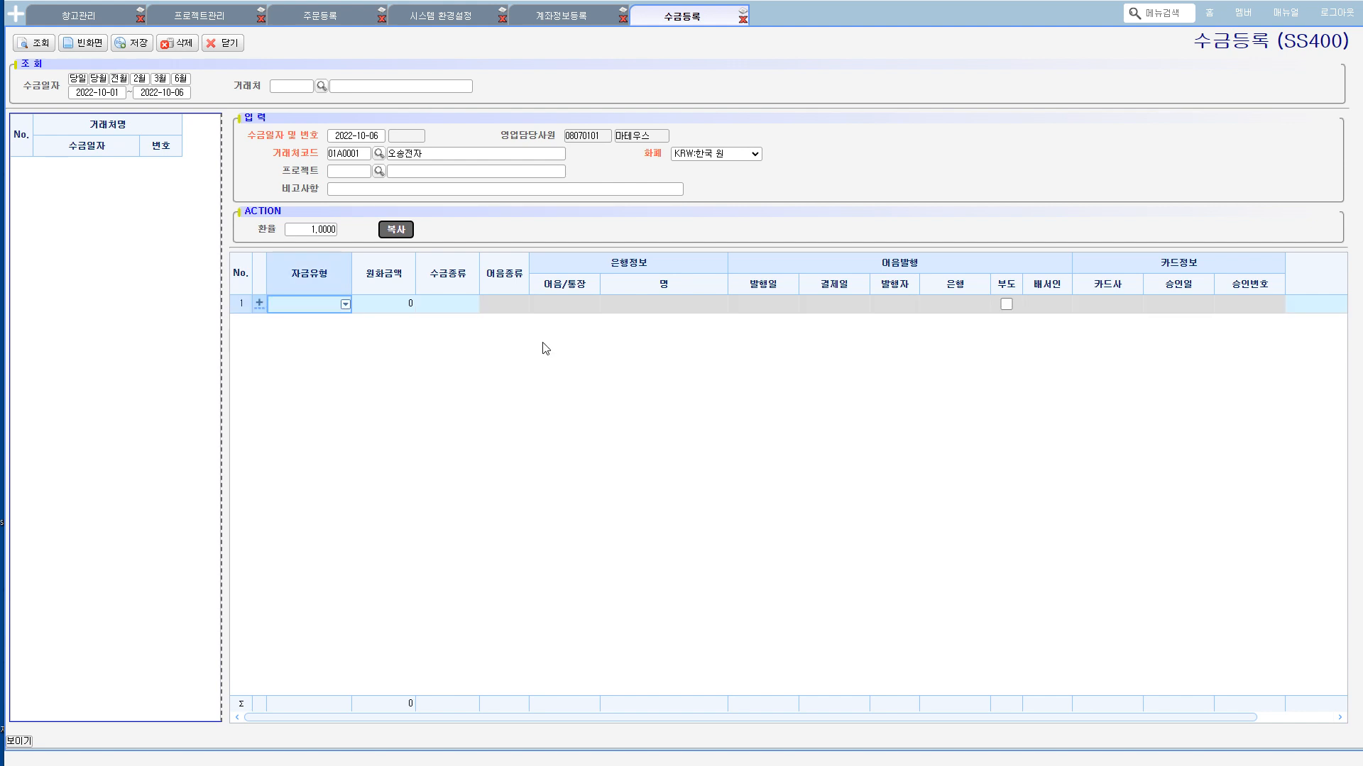
pyautogui.click(346, 304)
pyautogui.click(318, 344)
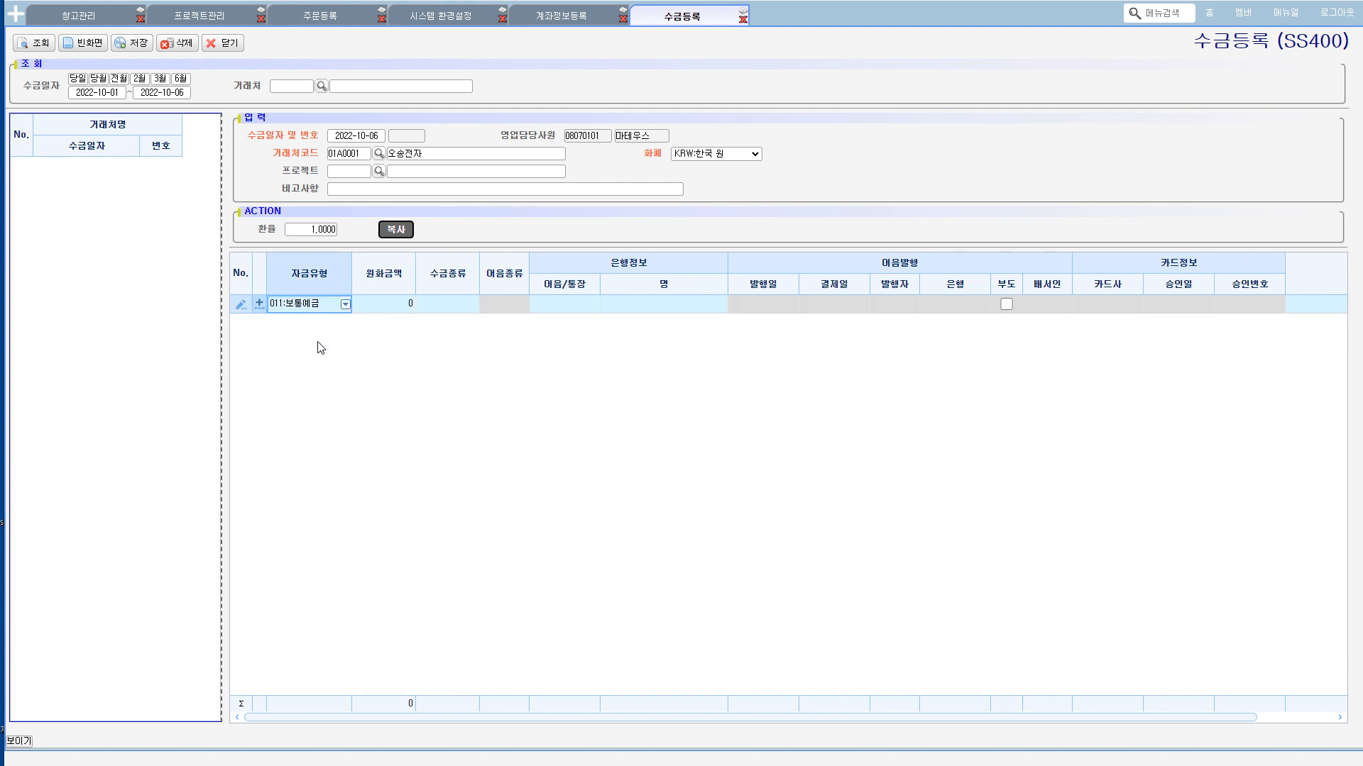
pyautogui.click(472, 305)
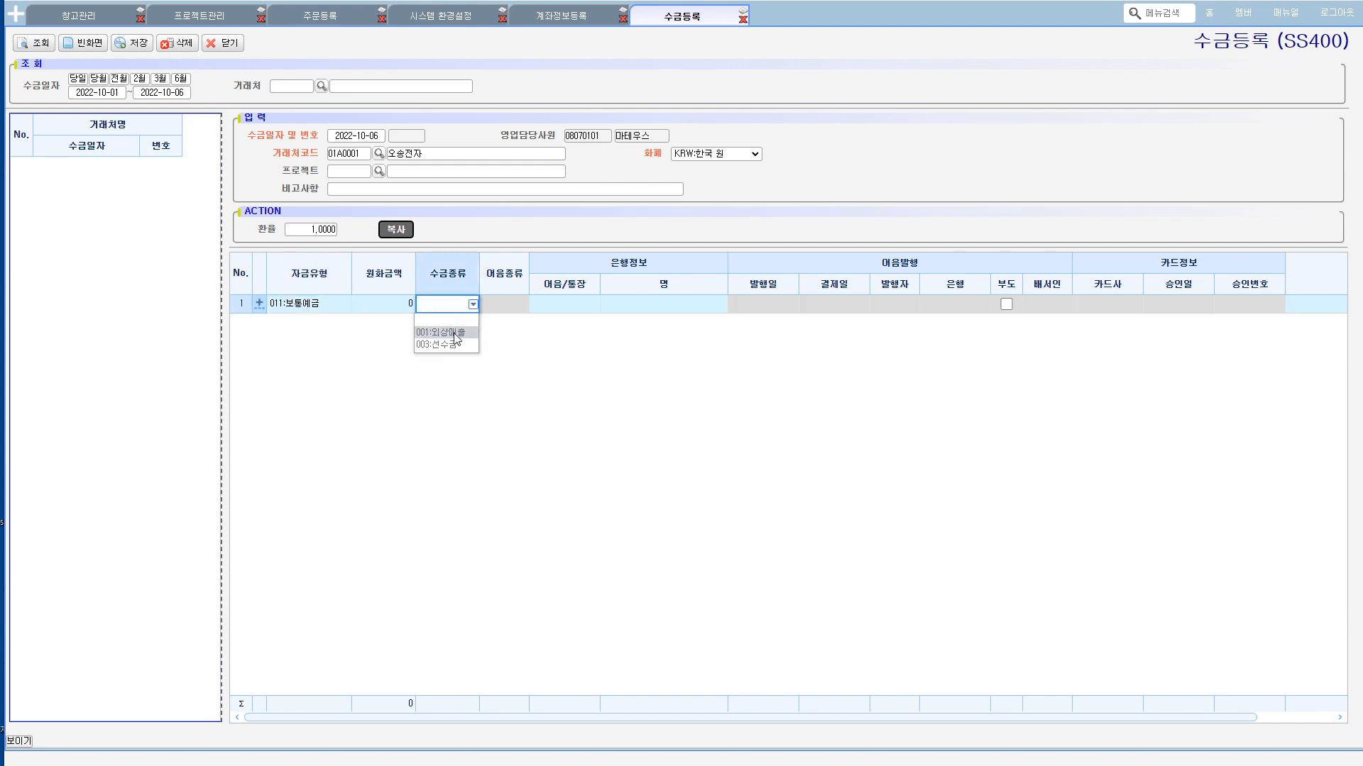
pyautogui.click(456, 334)
# Step: Look up the bank accounts and assign the 우리은행 account with code 002 to the receipt row's 어음/통장
pyautogui.click(594, 304)
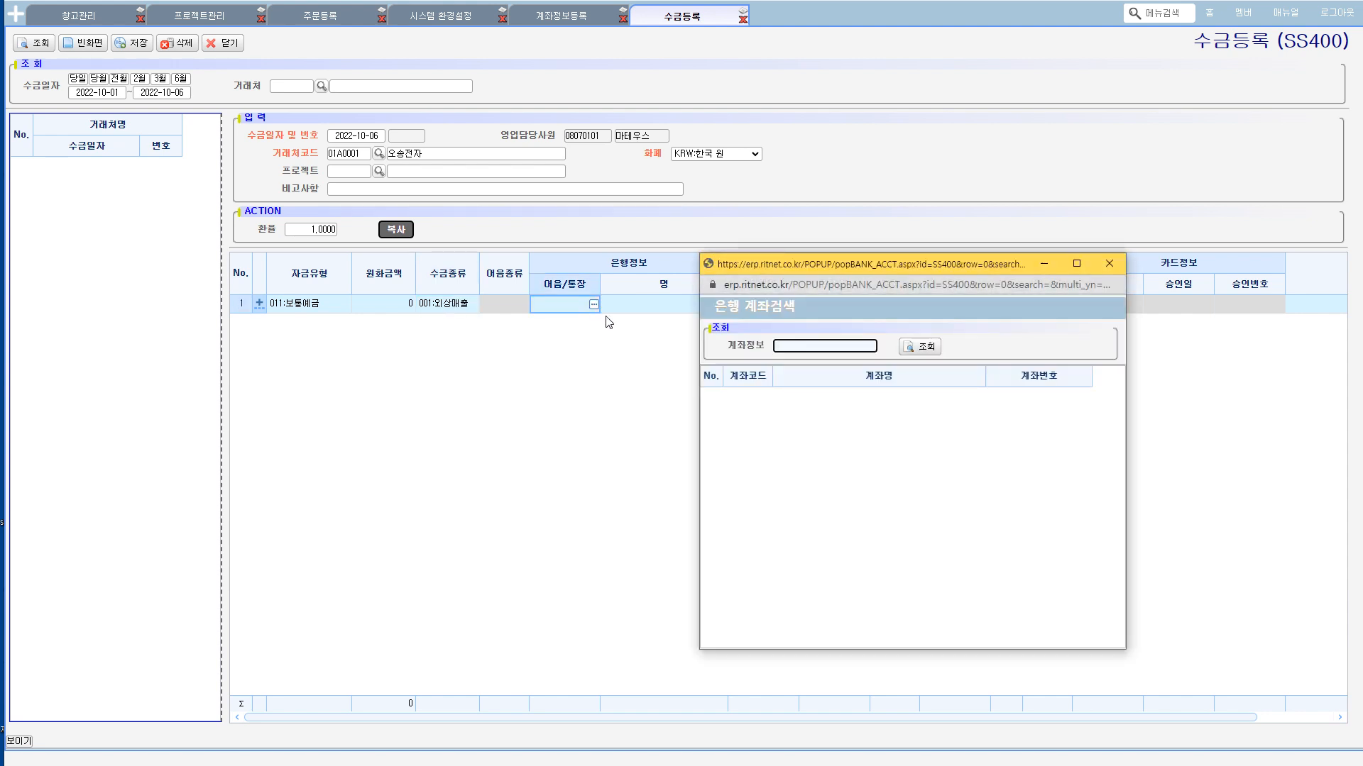
pyautogui.click(901, 347)
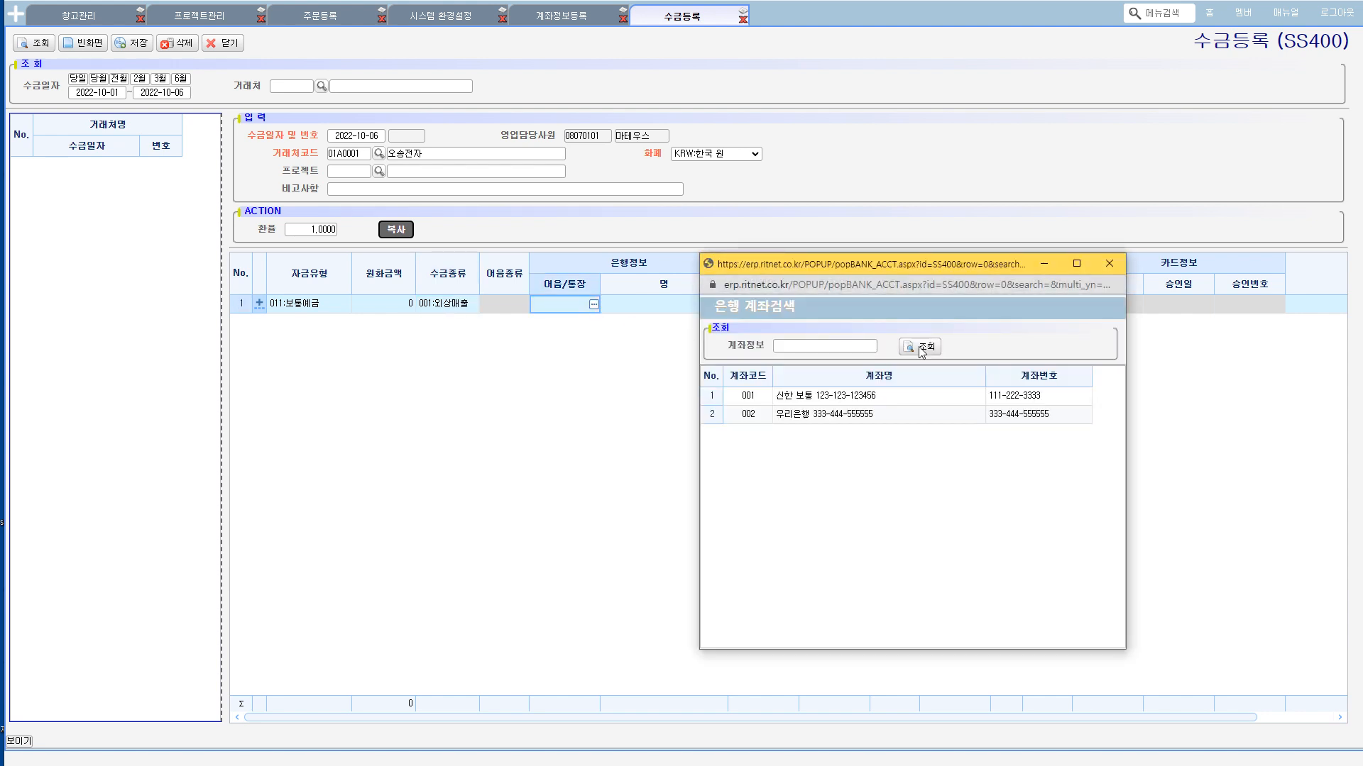
pyautogui.click(847, 418)
pyautogui.doubleClick(846, 418)
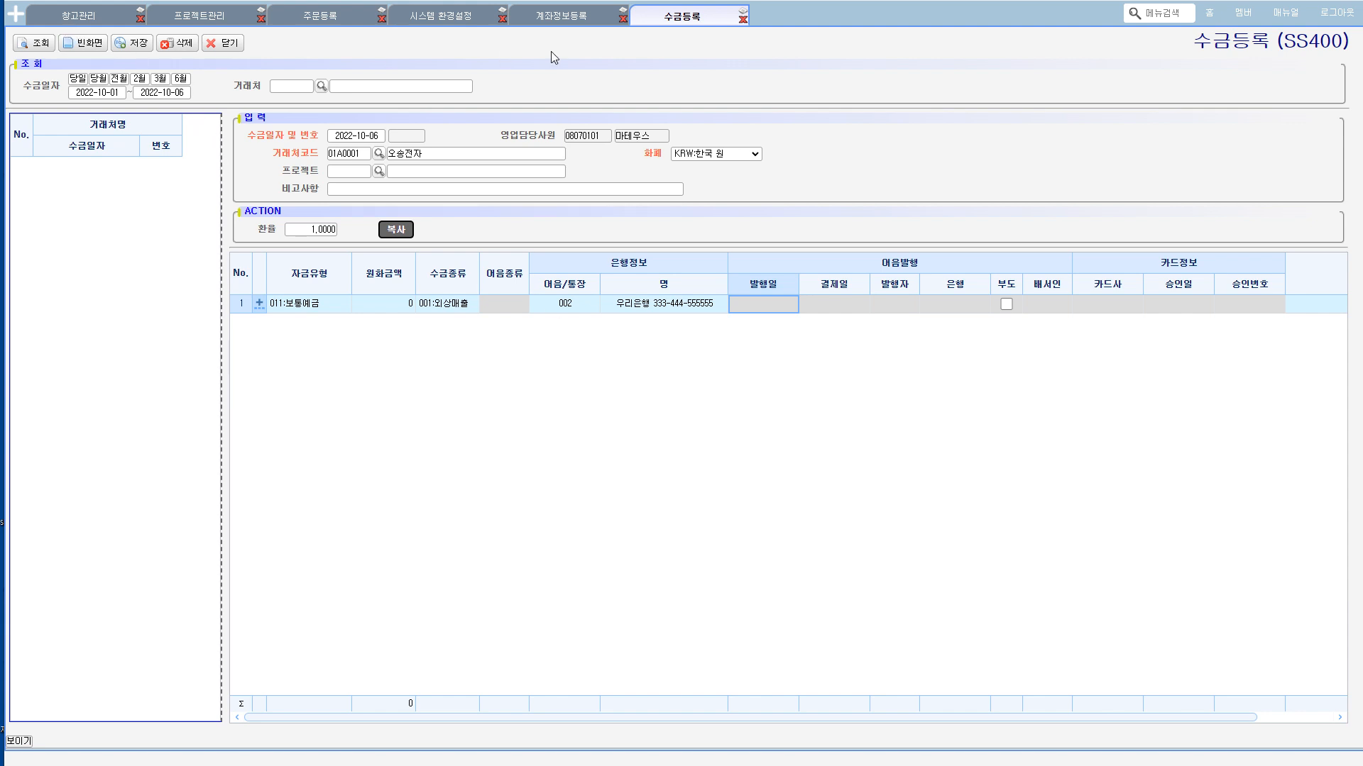
# Step: Return to 계좌정보등록 and turn off 사용유무 for the 우리은행 account with code 002
pyautogui.click(569, 17)
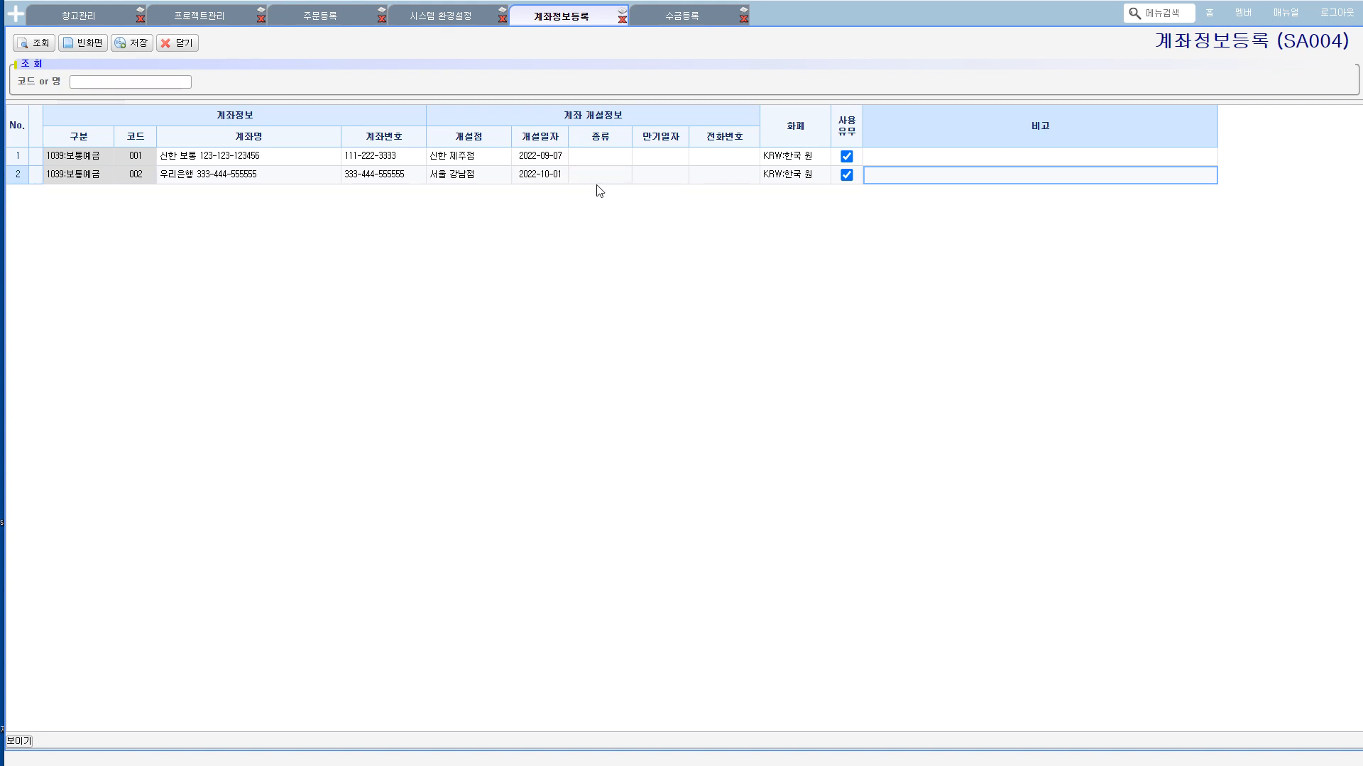
pyautogui.click(847, 174)
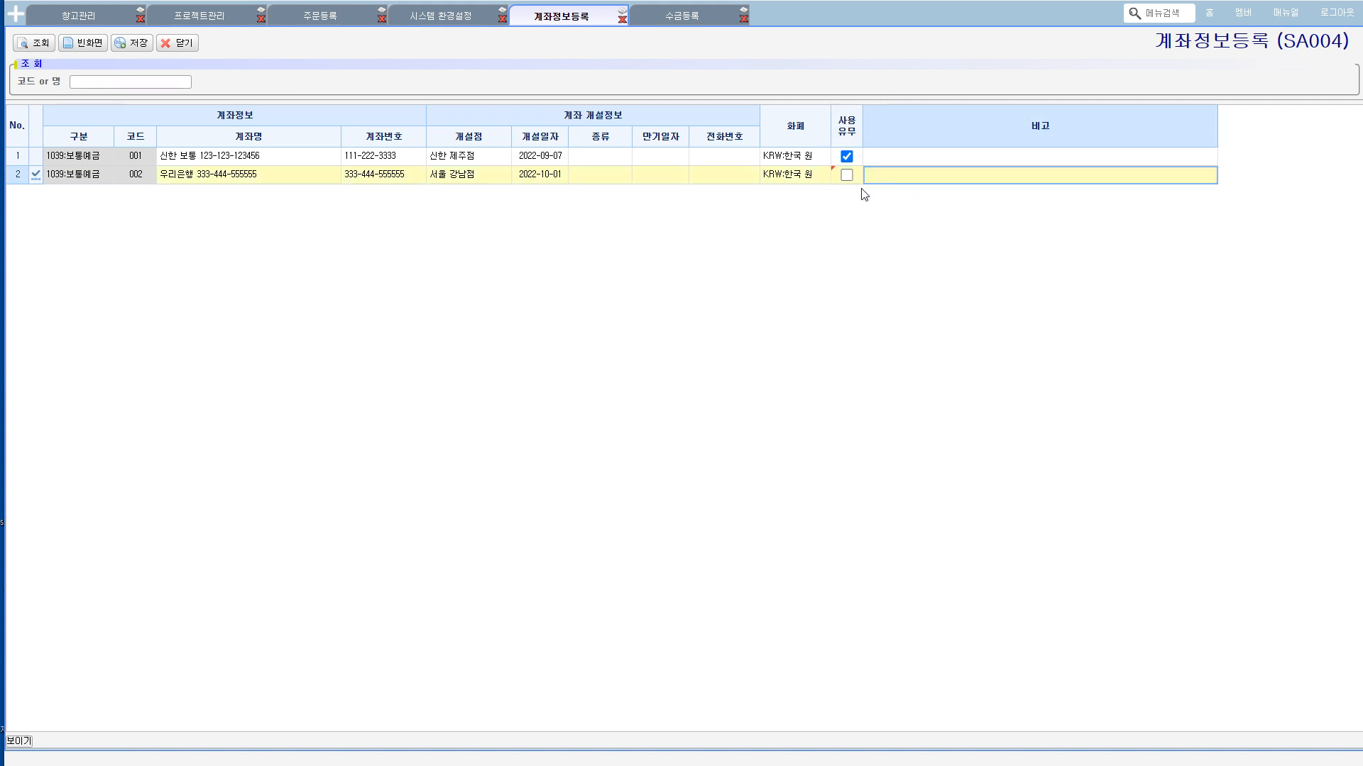
# Step: Show the programs of the 공통 시스템, including those under 기초정보관리
pyautogui.click(20, 21)
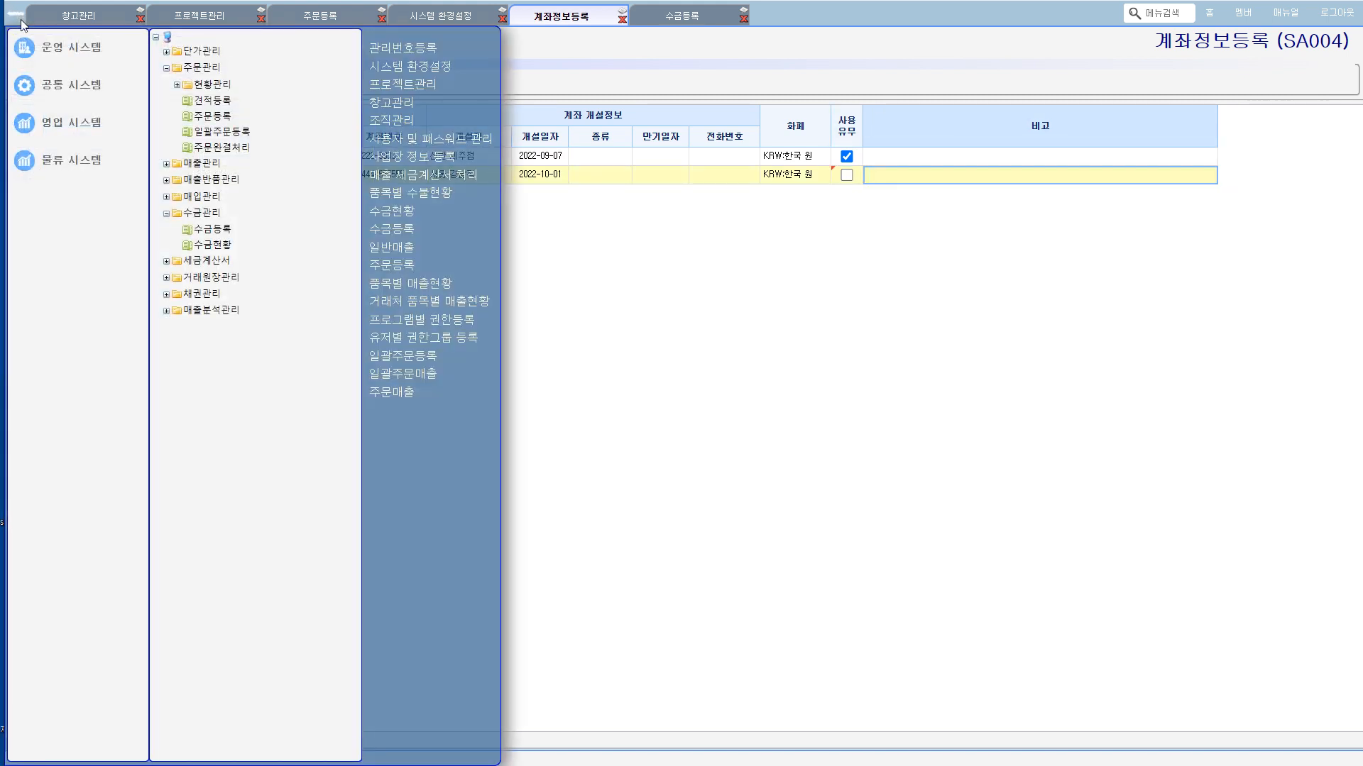
pyautogui.click(66, 84)
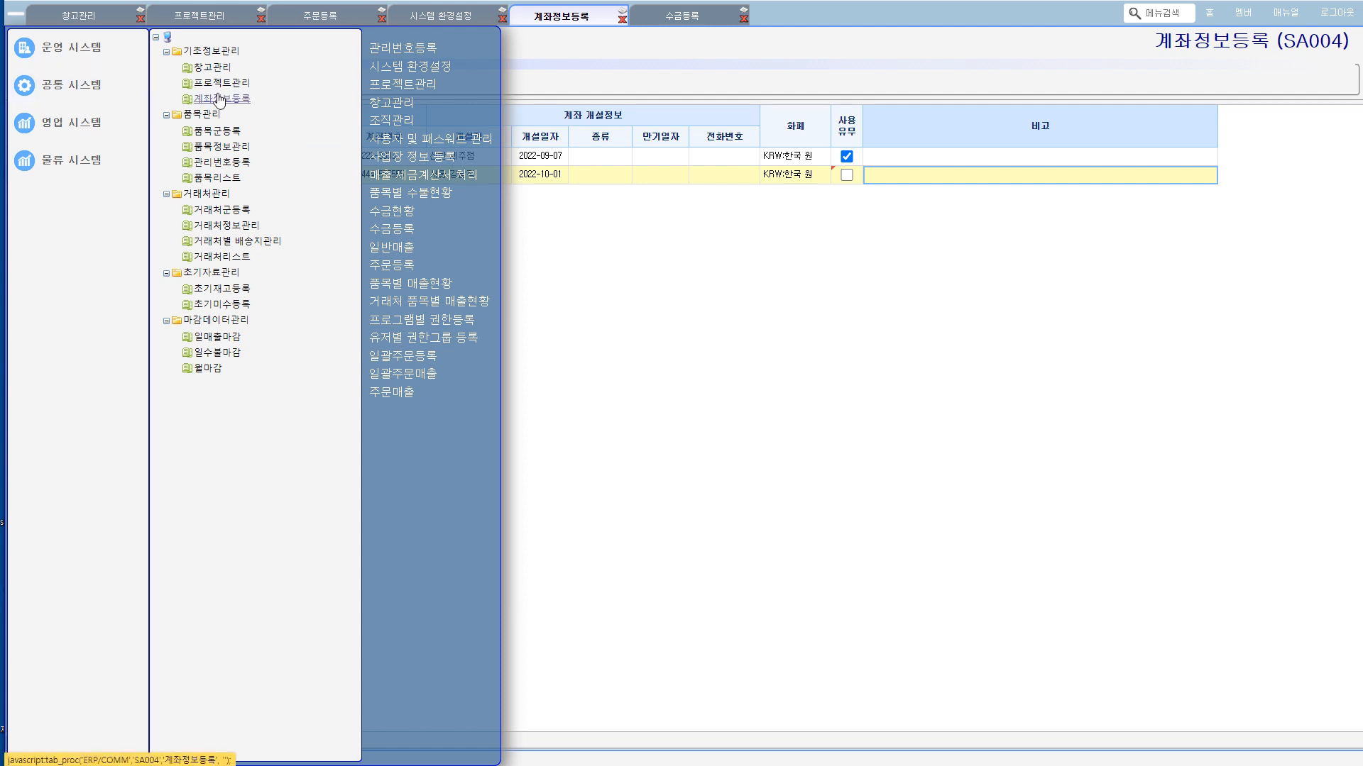